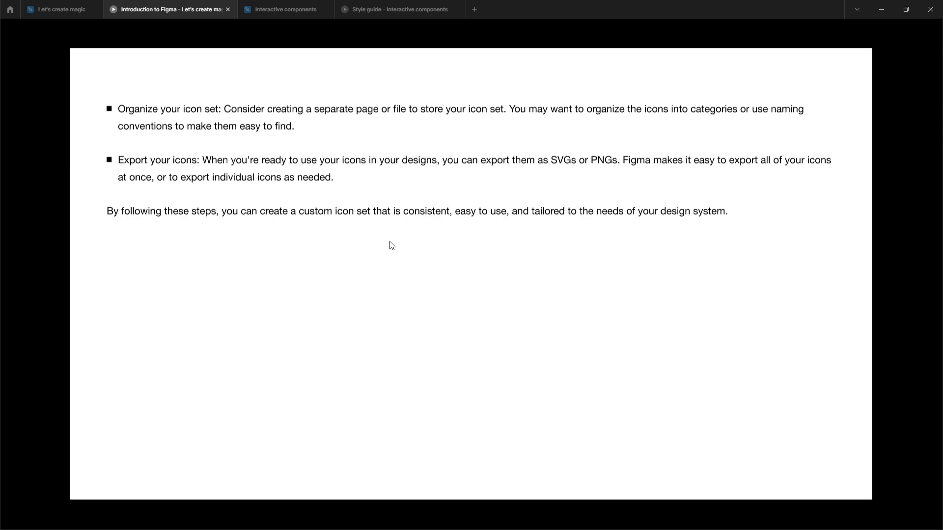
Switch to the Interactive components file and examine the outlines and fills of the top-row icons in the icons frame
left_click(290, 9)
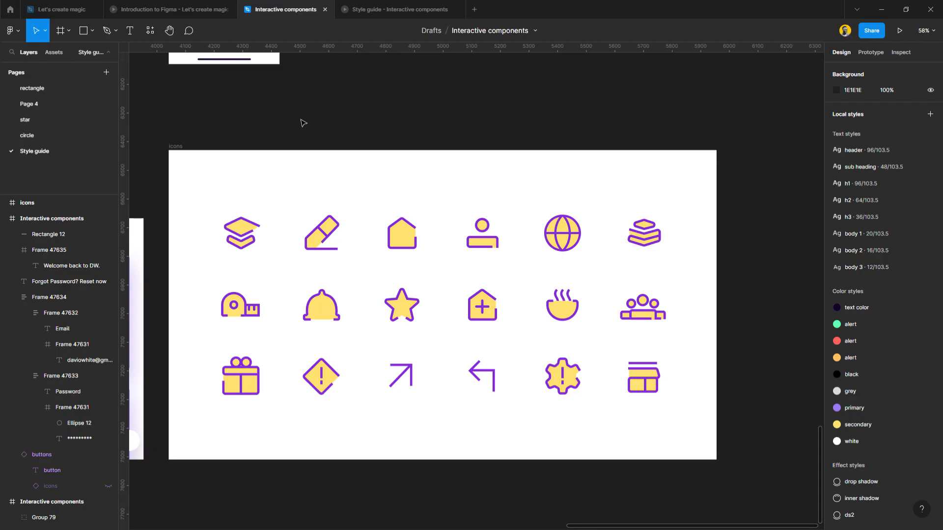
scroll(246, 260, "up", 5)
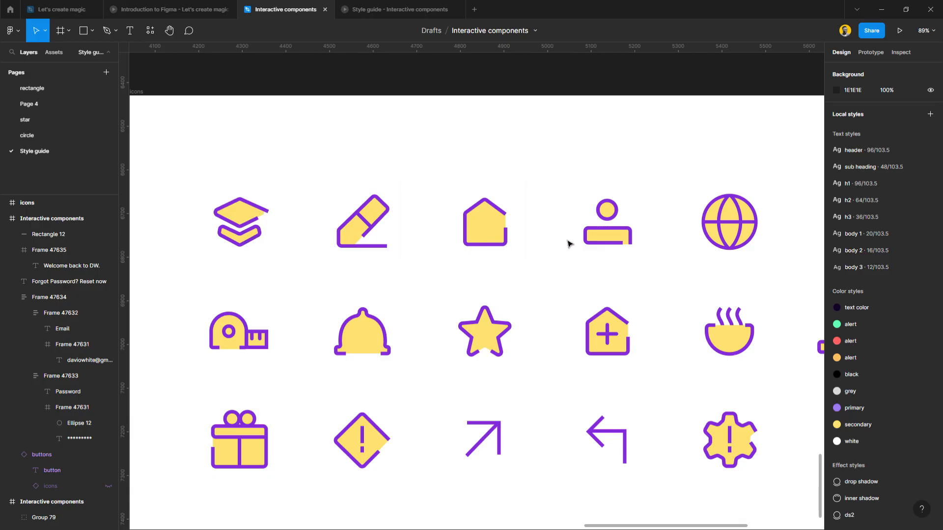
scroll(375, 267, "right", 2)
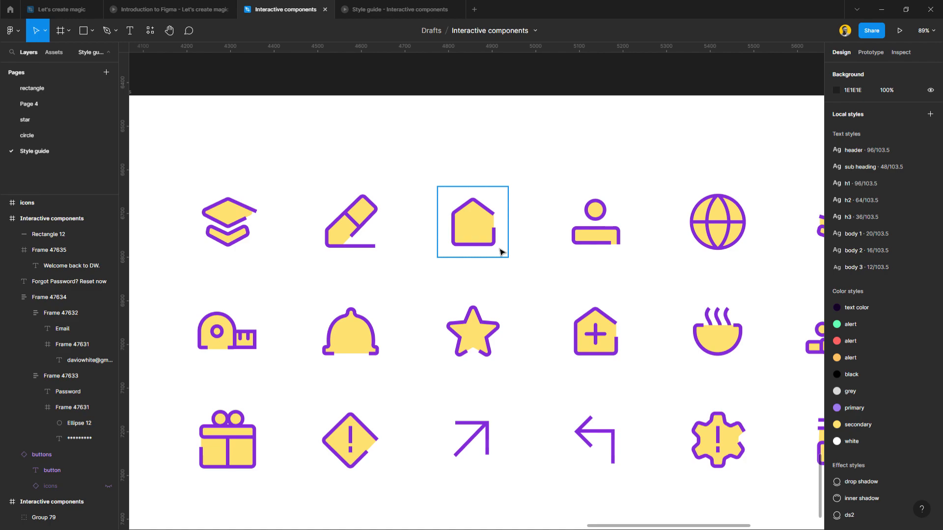
scroll(256, 215, "up", 4)
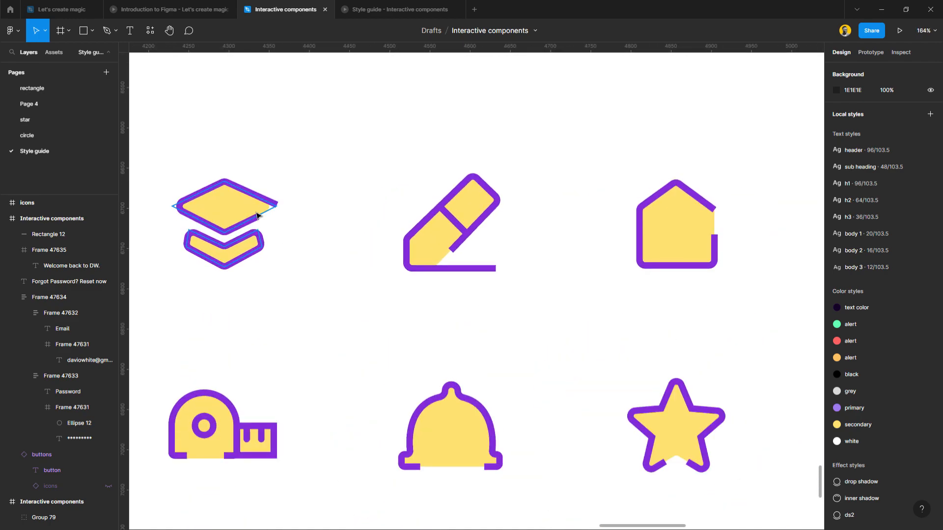
scroll(248, 261, "down", 3)
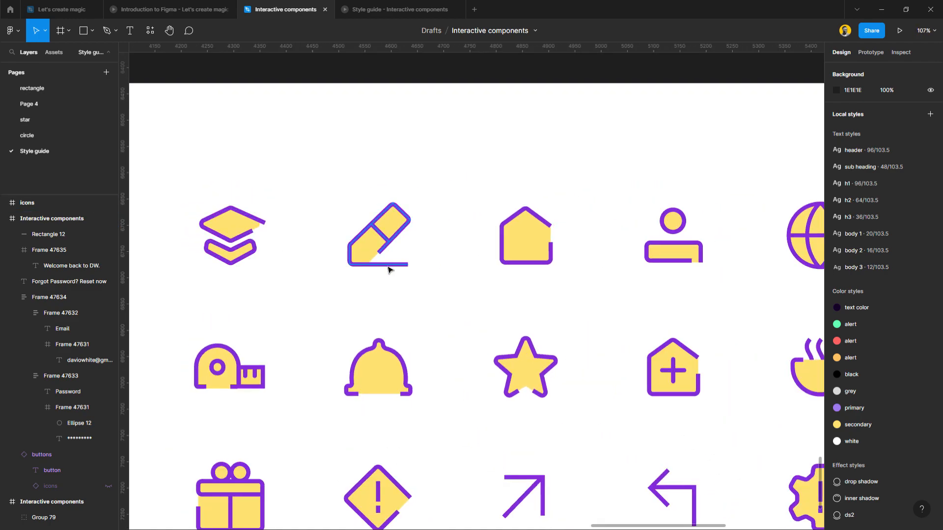
scroll(388, 270, "up", 4)
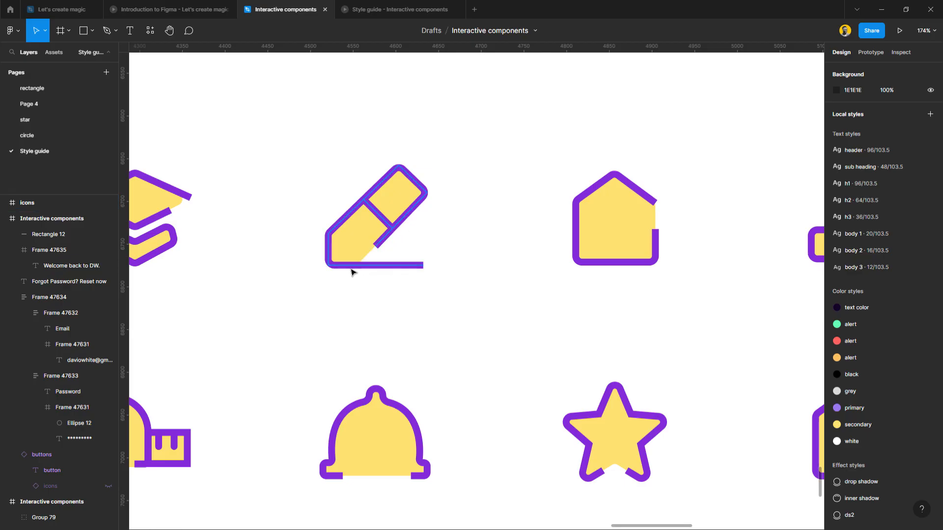
scroll(352, 271, "down", 3)
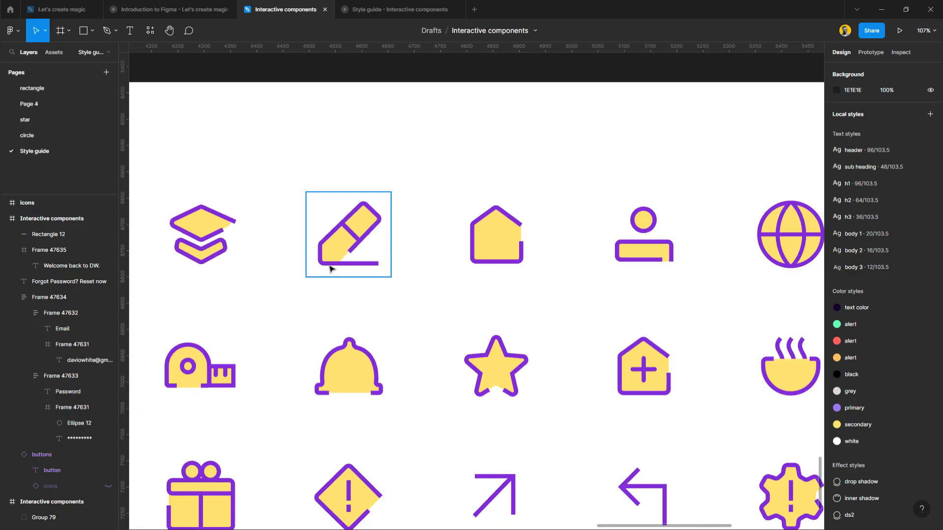
scroll(431, 272, "right", 2)
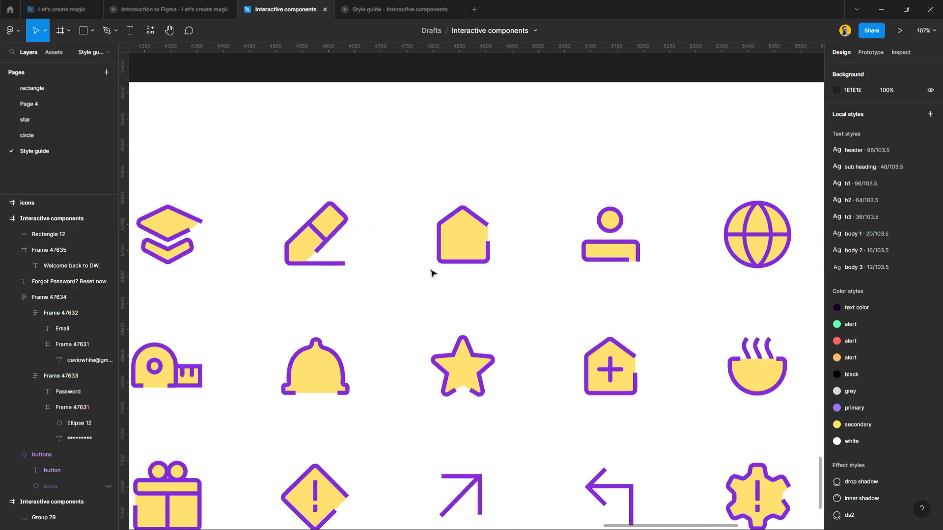
scroll(432, 273, "right", 4)
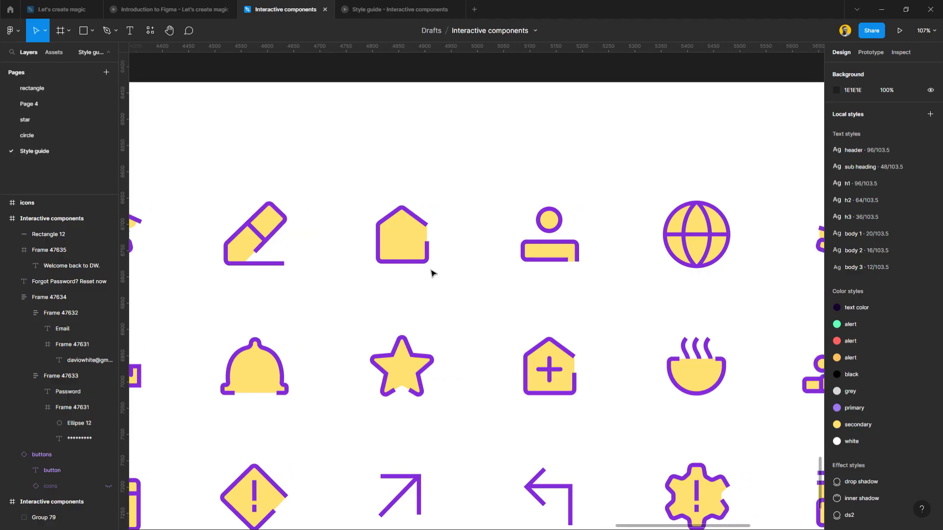
scroll(429, 233, "up", 5)
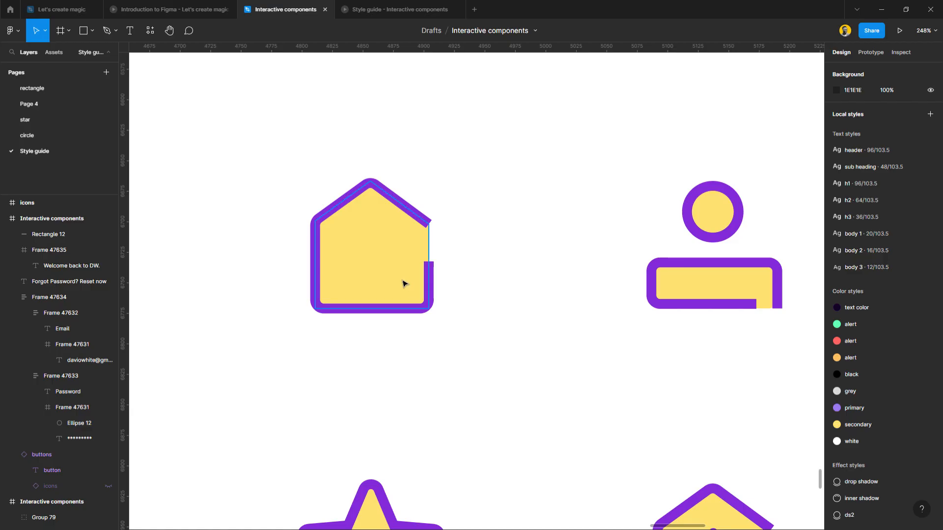
scroll(403, 283, "down", 5)
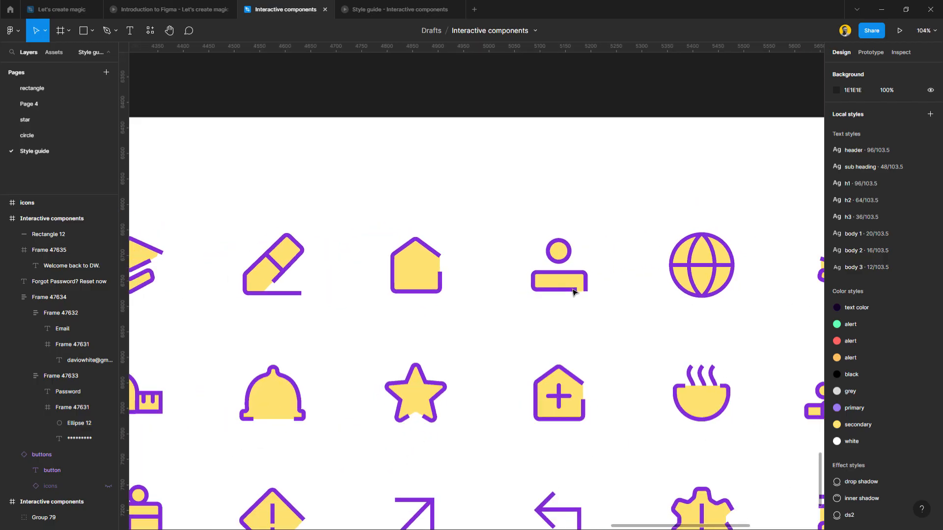
scroll(574, 292, "down", 2)
scroll(694, 275, "right", 2)
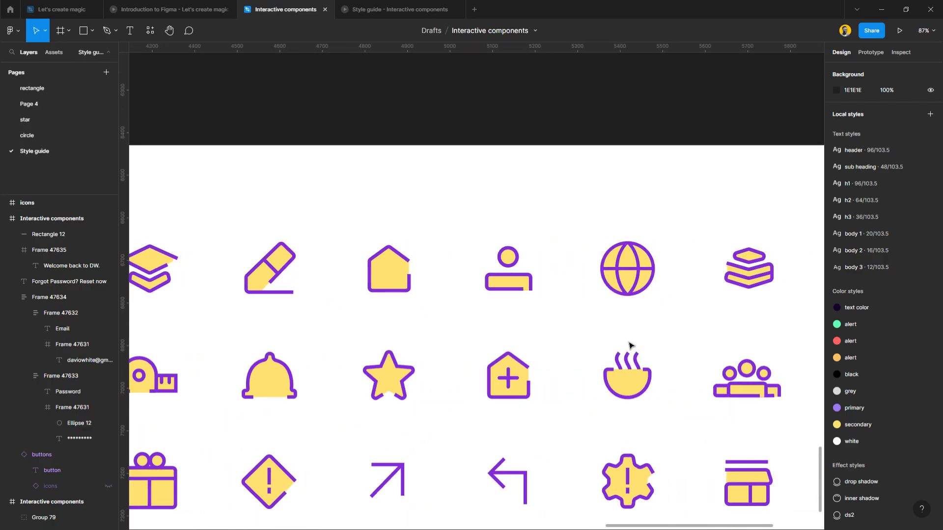
Examine the style of the icons in the lower two rows, then review the whole set together
scroll(383, 351, "left", 5)
scroll(379, 353, "down", 5)
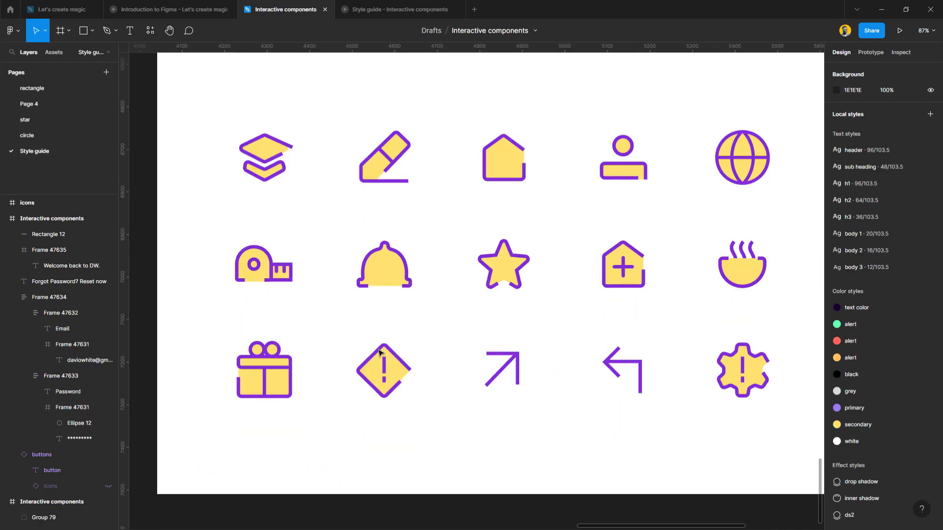
scroll(240, 386, "up", 5)
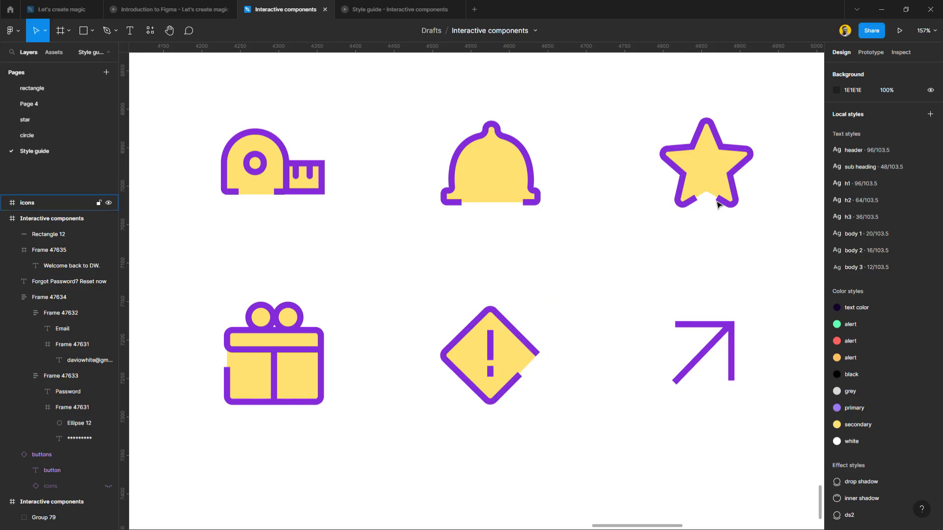
scroll(644, 286, "right", 5)
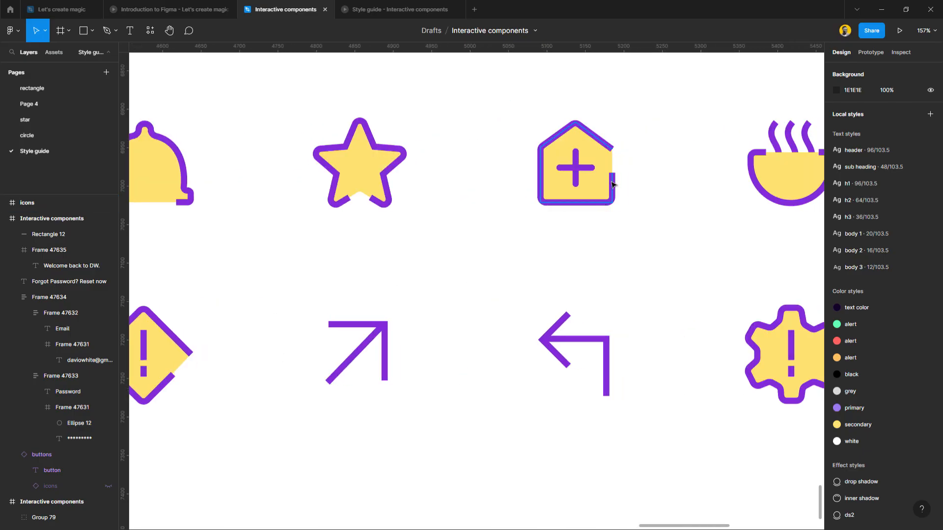
scroll(628, 206, "right", 4)
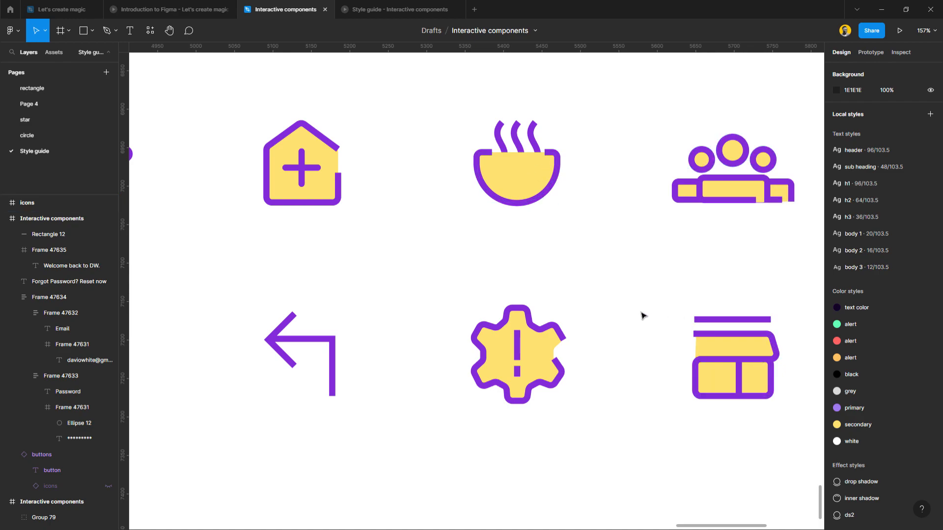
scroll(639, 315, "right", 1)
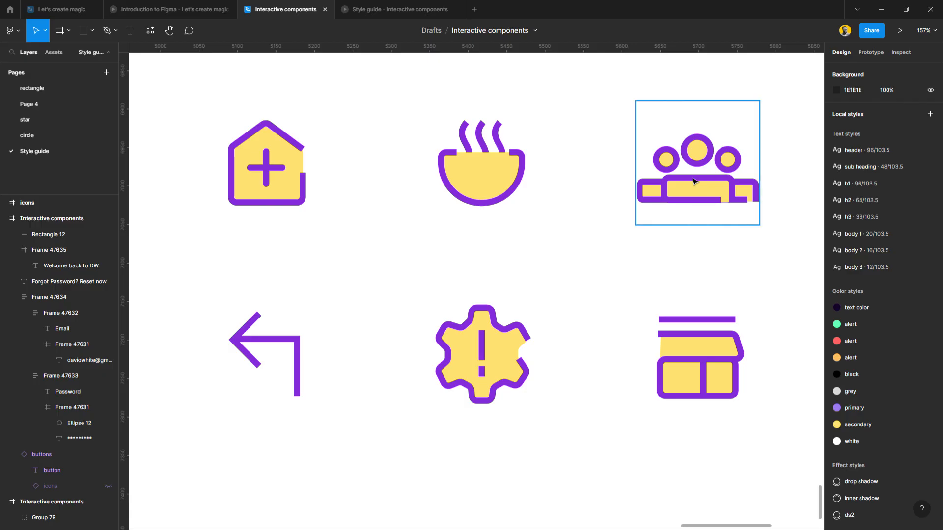
scroll(284, 199, "left", 4)
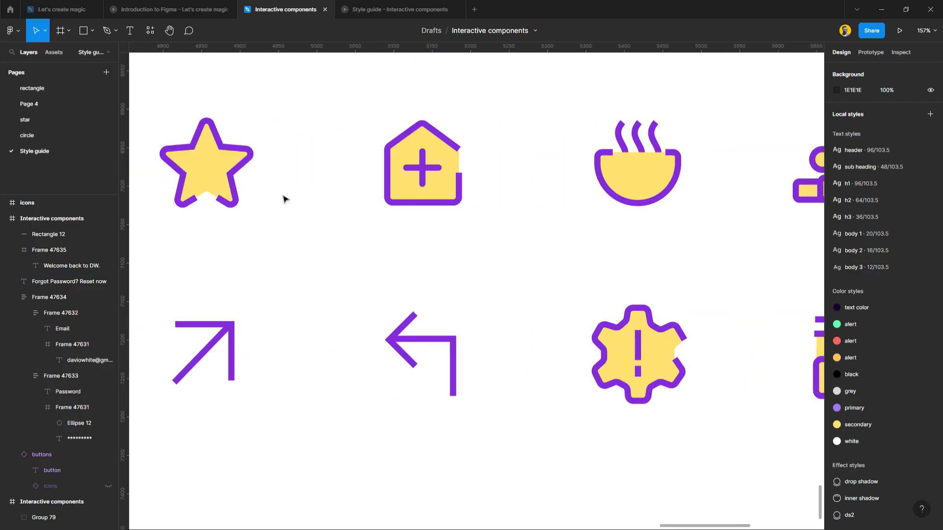
scroll(302, 199, "left", 5)
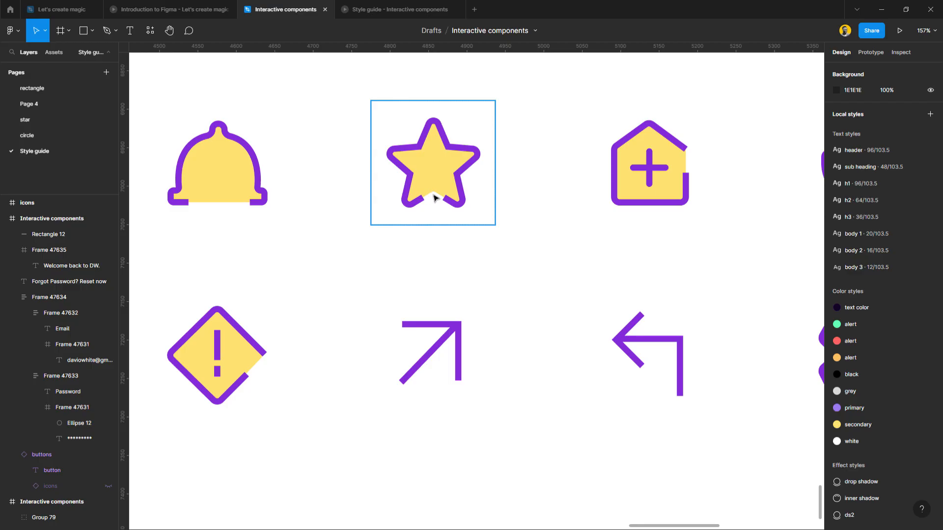
scroll(434, 198, "left", 5)
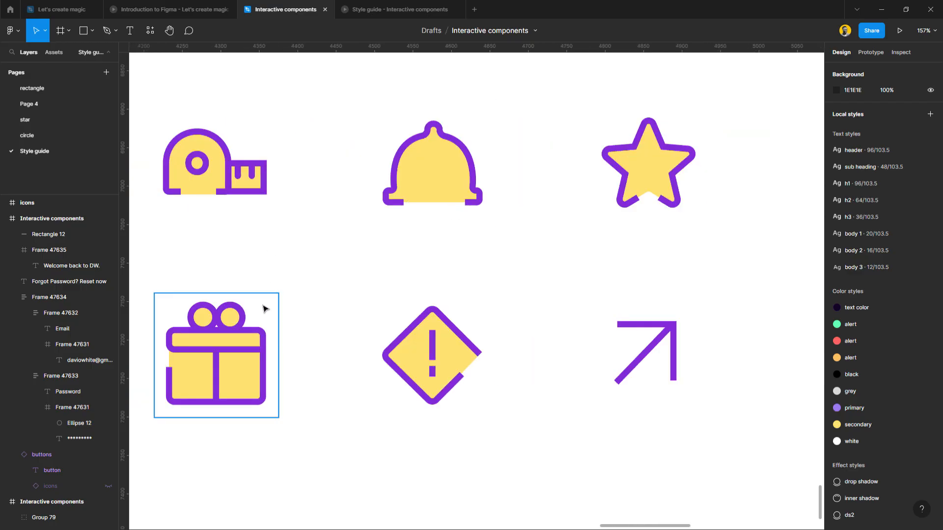
scroll(266, 303, "down", 5)
scroll(265, 303, "down", 5)
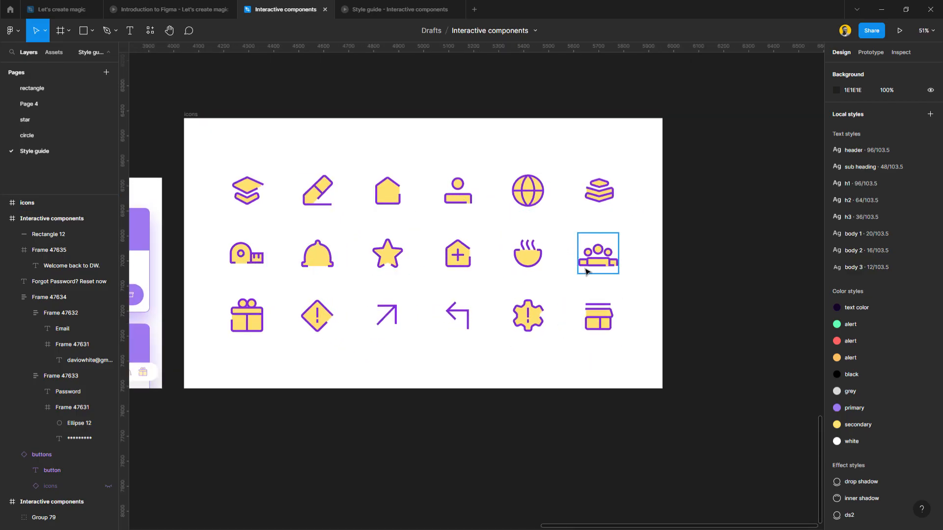
scroll(519, 294, "right", 2)
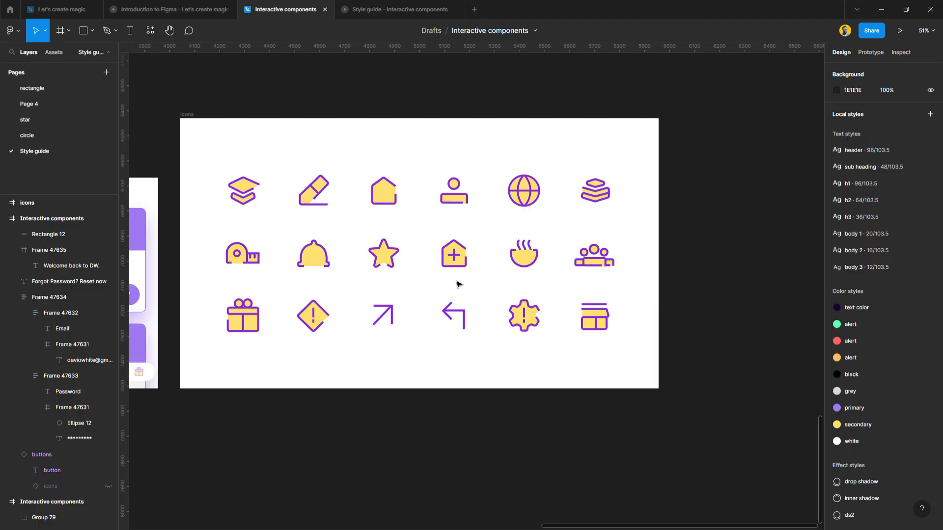
left_click(62, 31)
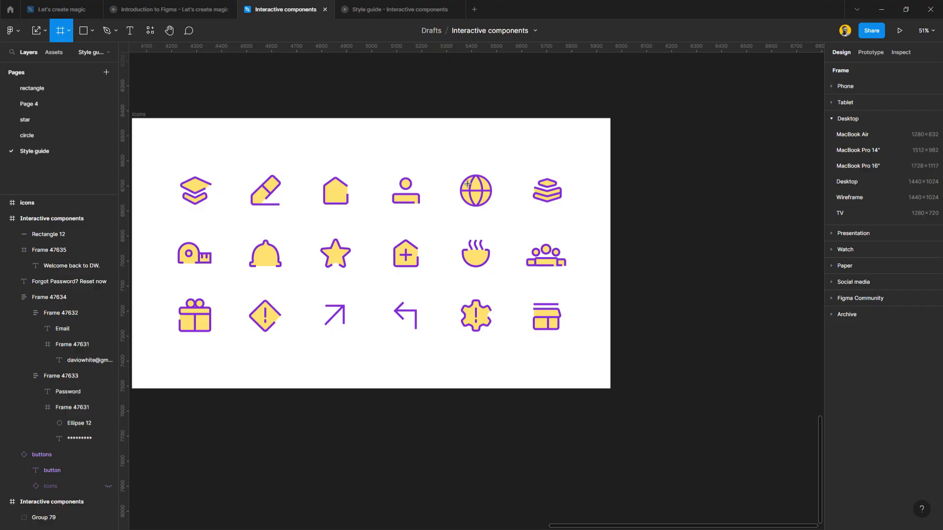
scroll(466, 183, "right", 5)
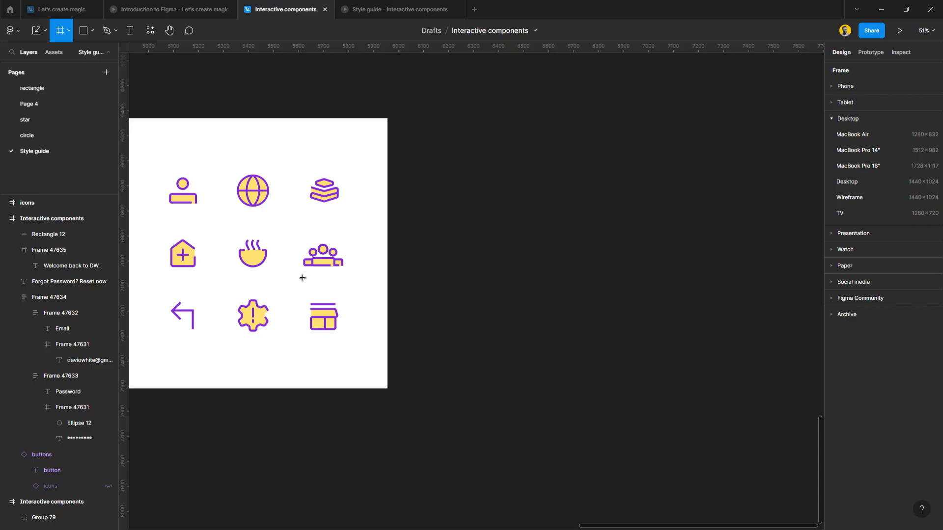
key("v")
Duplicate the Nutrition/Food, Home, Mentoring and Tailoring icons together onto the empty canvas below the icons frame
left_click(254, 260)
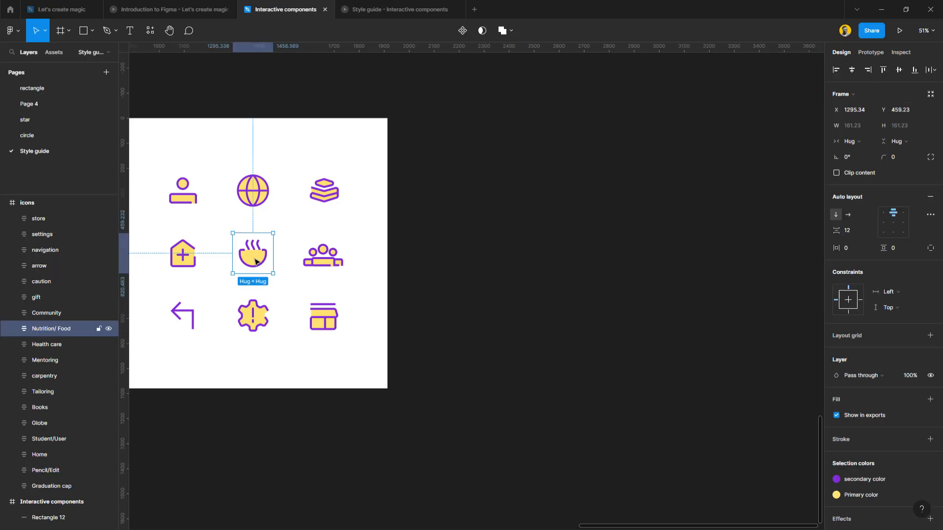
scroll(255, 263, "left", 5)
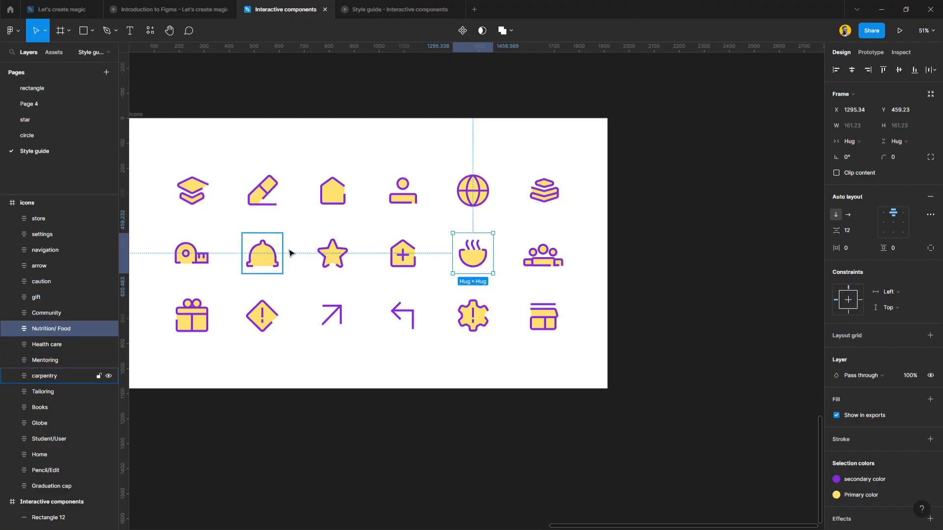
left_click(336, 209, "shift")
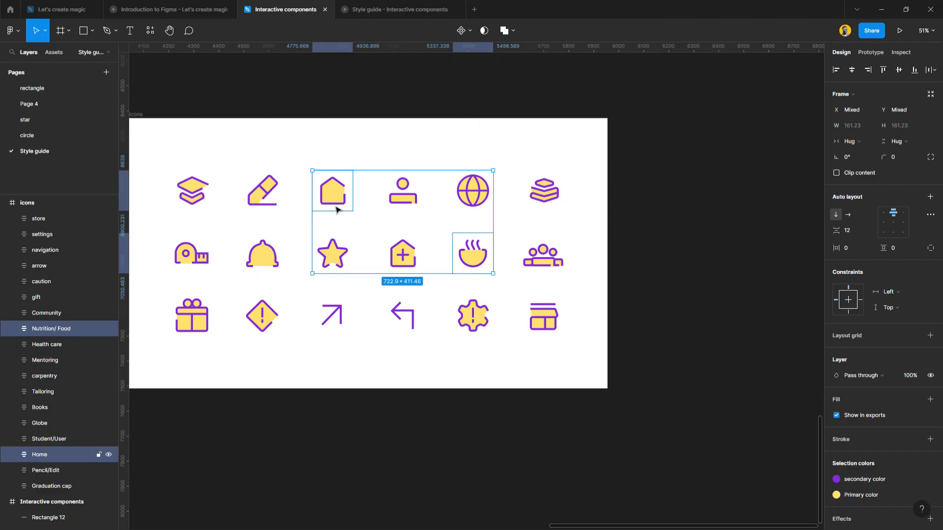
left_click(337, 264, "shift")
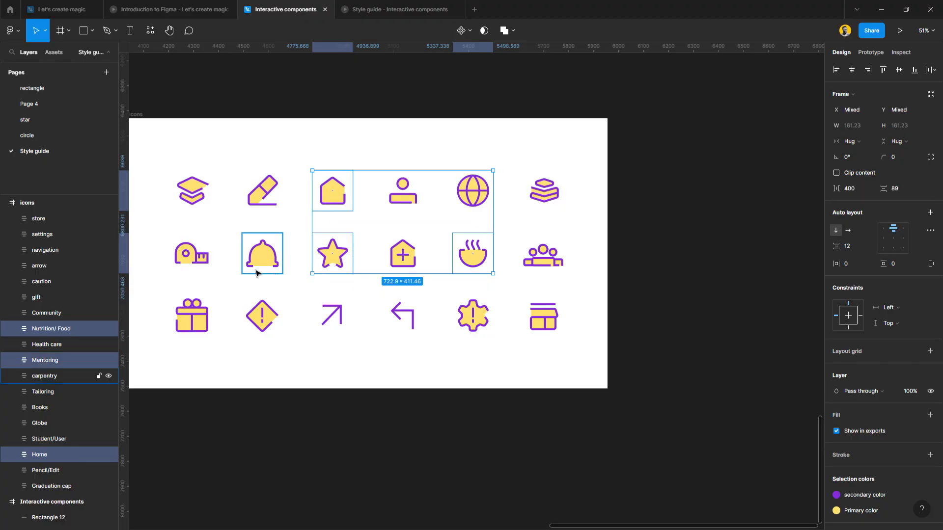
left_click(194, 267, "shift")
left_click_drag(190, 258, 203, 505)
scroll(213, 475, "down", 4)
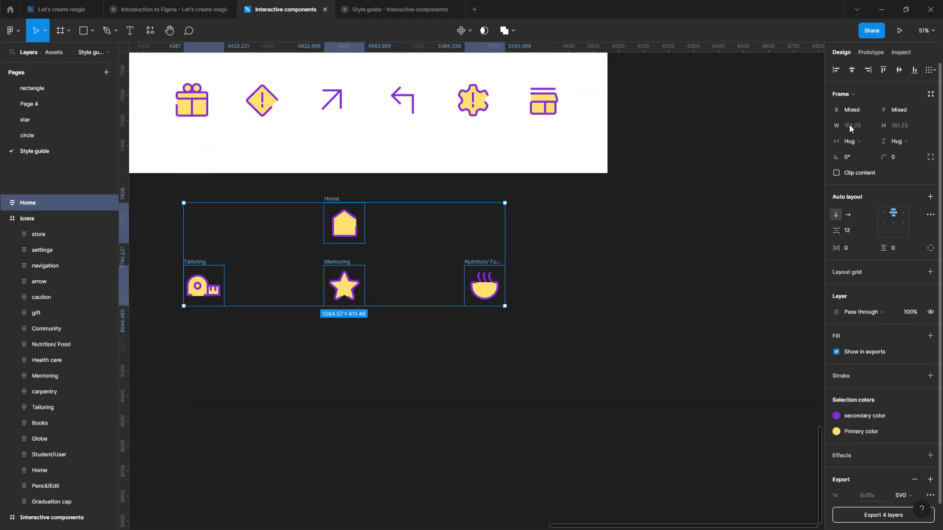
Arrange the four copied icons in a horizontal auto layout row and shift the row slightly on the canvas
key("shift+a")
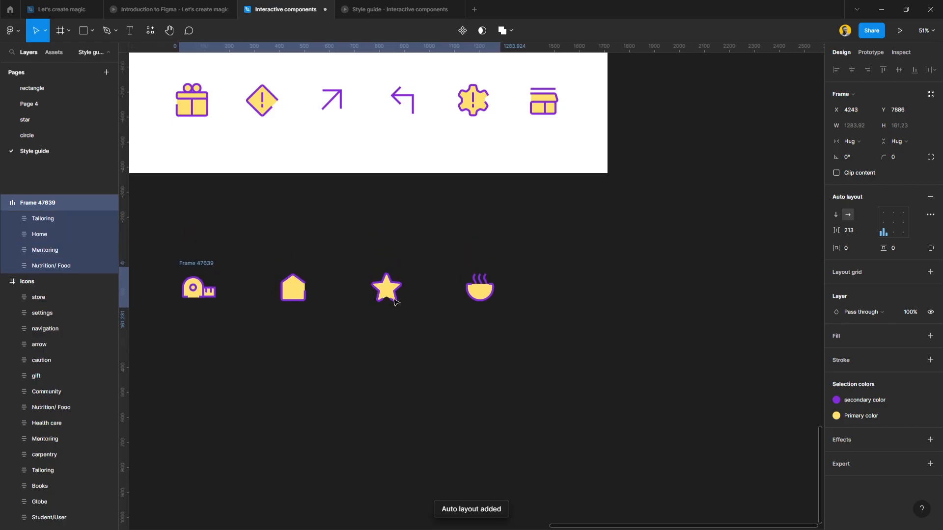
left_click_drag(394, 300, 409, 317)
left_click(276, 265)
Draw a frame about 1595 × 912 around the copied icon row, leaving empty space beneath the icons
key("f")
mouse_move(146, 239)
left_mouse_down()
mouse_move(311, 355)
mouse_move(569, 399)
mouse_move(558, 471)
mouse_move(544, 468)
left_mouse_up()
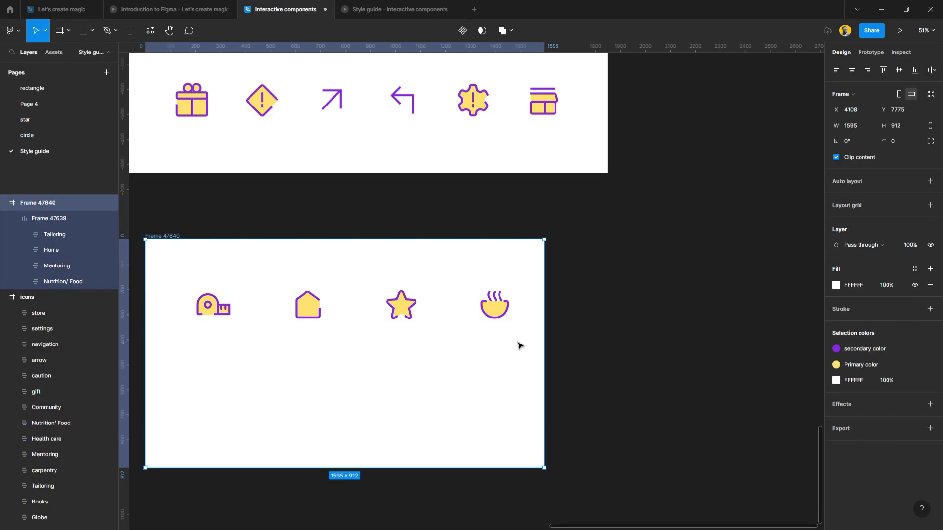
key("shift+2")
left_click(405, 280)
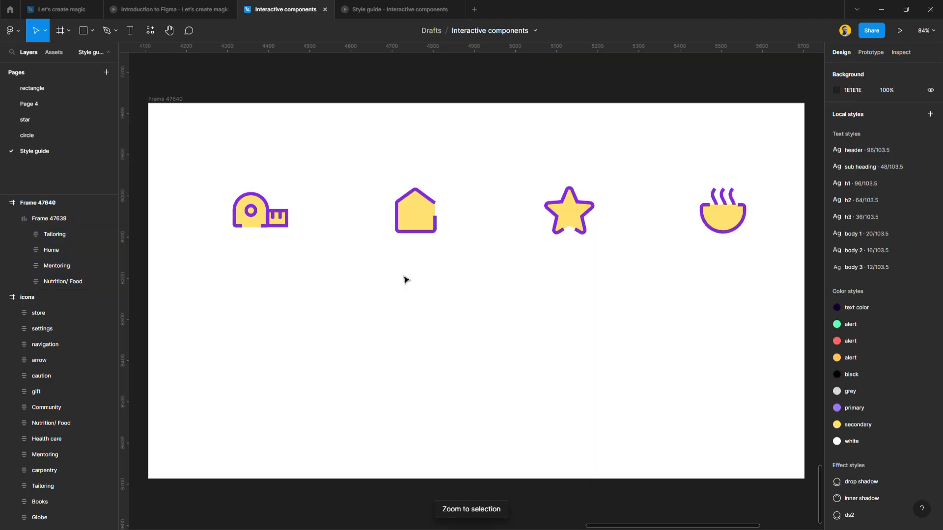
Center the icon row horizontally within the new white frame
left_click(421, 227)
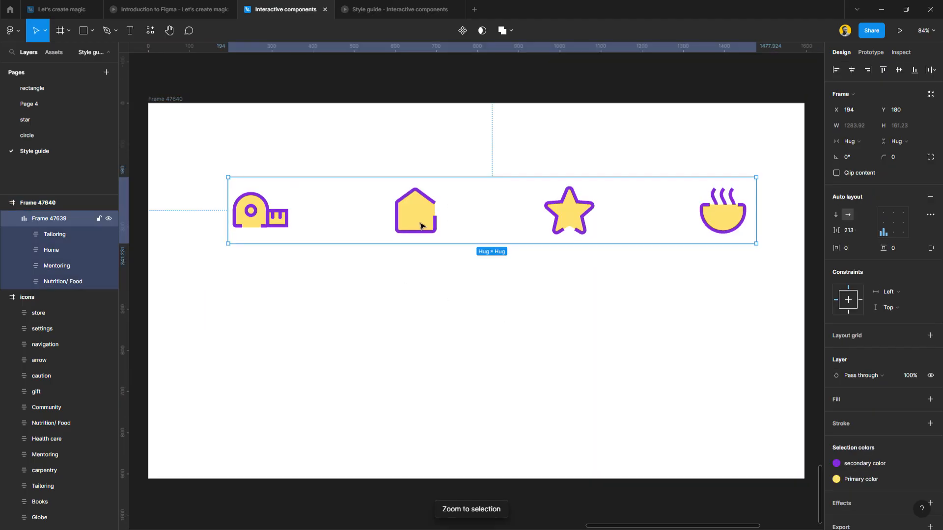
left_click(852, 74)
left_click(435, 303)
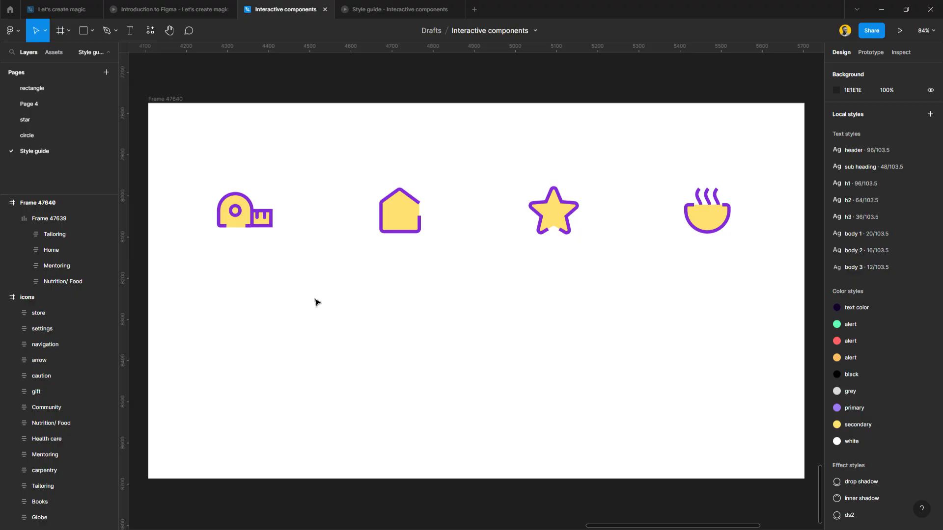
Draw a square frame in the empty space below the Tailoring icon and set its size to 24 × 24
left_click(60, 36)
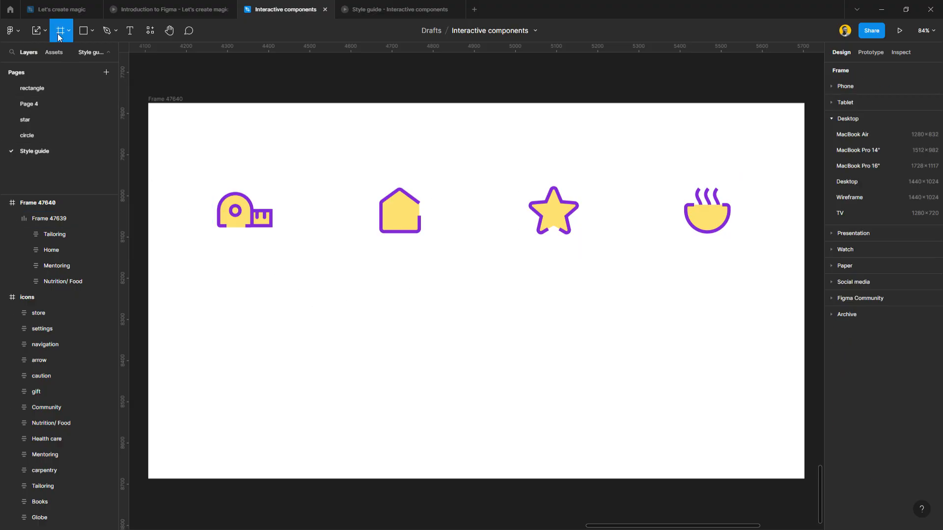
left_click_drag(230, 274, 308, 337)
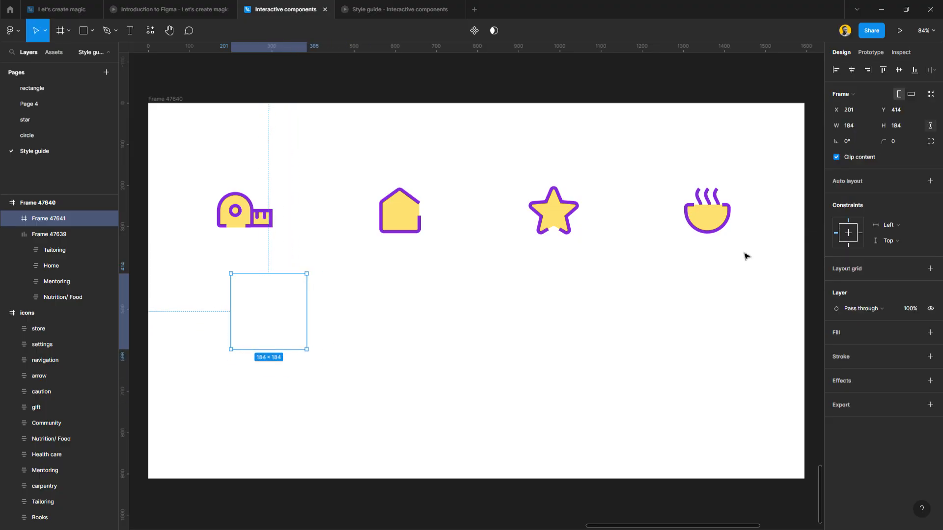
left_click(905, 128)
type("24")
key("Return")
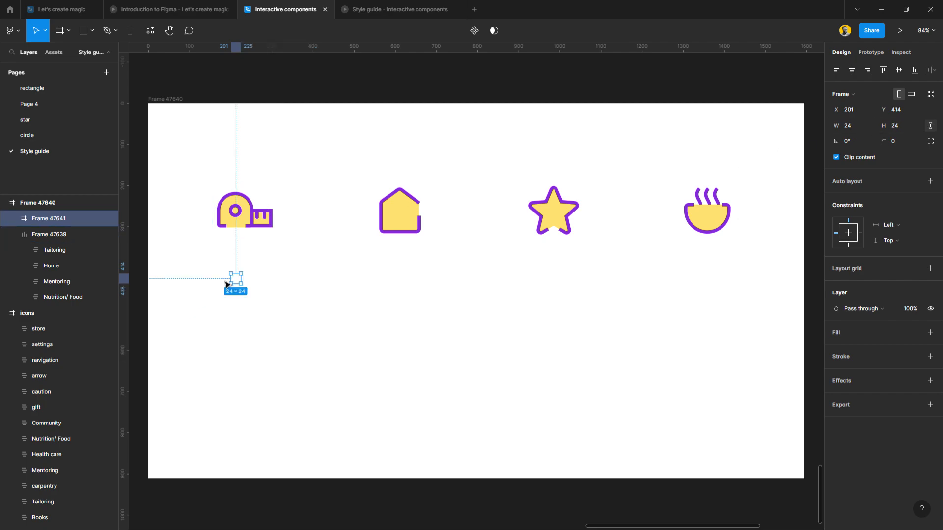
Scale the row of four icons down proportionally so each icon roughly matches the 24 × 24 frame
scroll(226, 278, "up", 5)
left_click(193, 130)
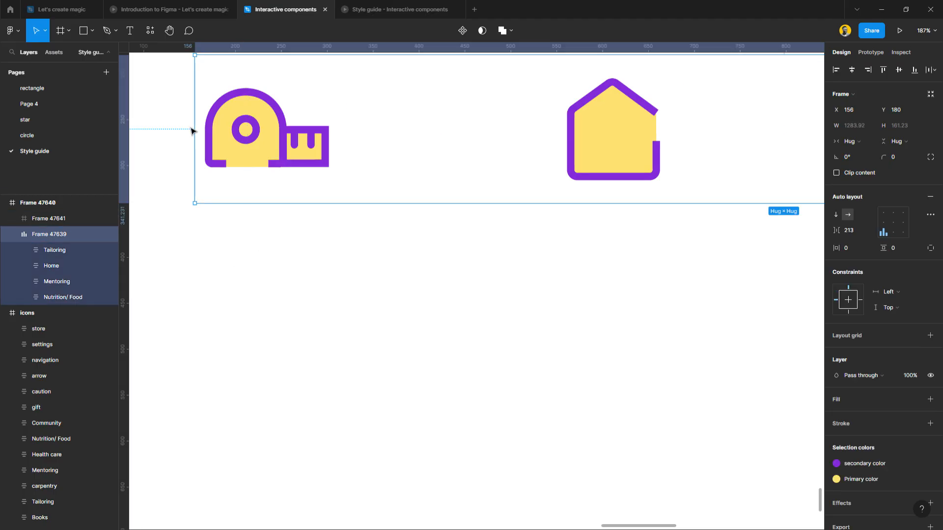
key("k")
left_click_drag(200, 130, 347, 359)
left_click(931, 183)
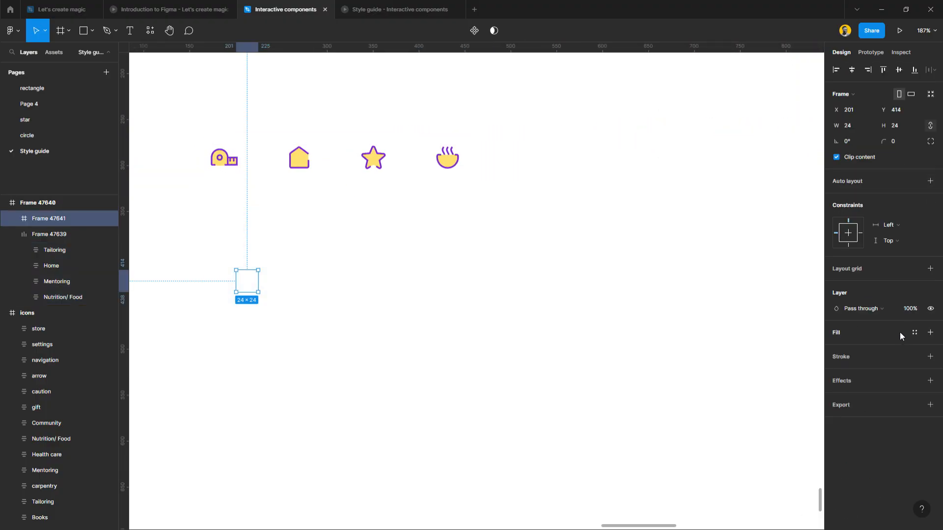
Fill the 24 × 24 frame with the grey colour style and place it just below the Tailoring icon, at X 176, Y 327
left_click(930, 332)
left_click(915, 332)
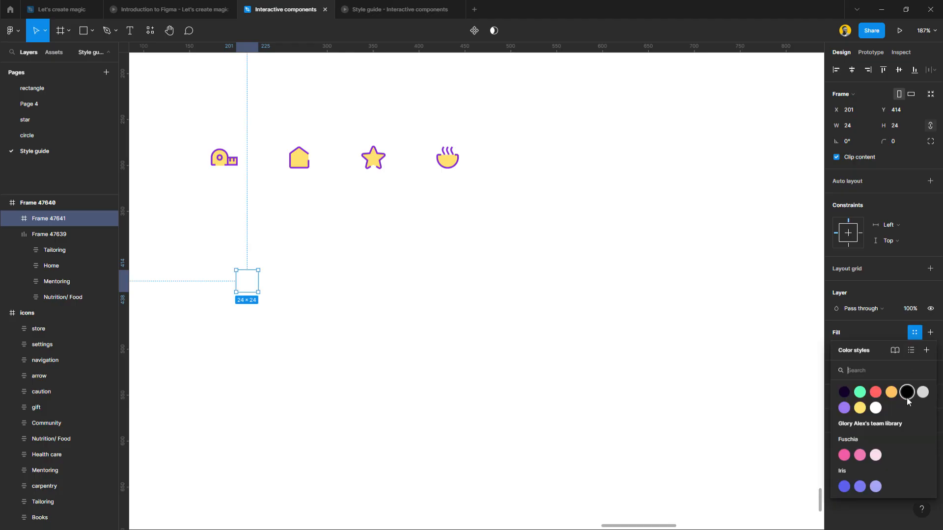
left_click(922, 392)
left_click_drag(248, 290, 224, 207)
Reduce the spacing between the icons in the auto layout row to 3
scroll(221, 168, "up", 5)
scroll(221, 169, "down", 3)
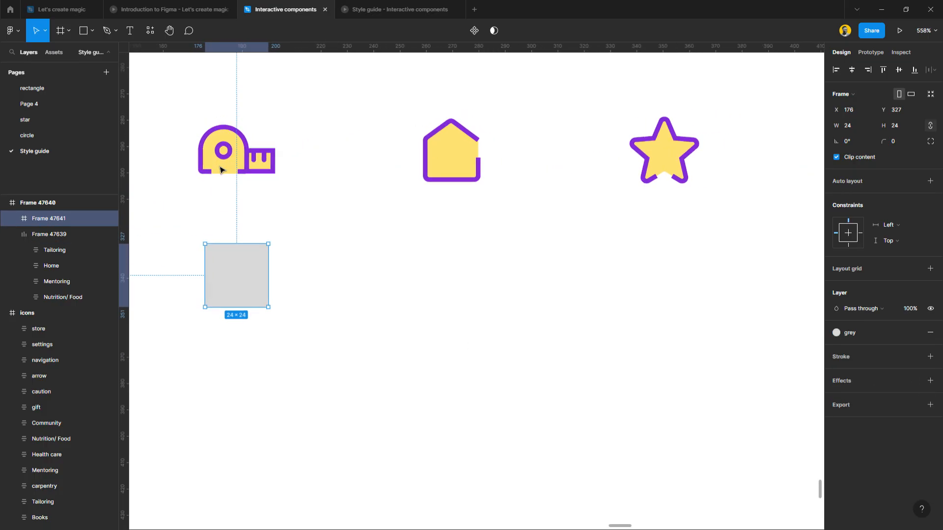
left_click(407, 178)
mouse_move(836, 231)
left_mouse_down()
mouse_move(783, 234)
mouse_move(844, 231)
left_mouse_up()
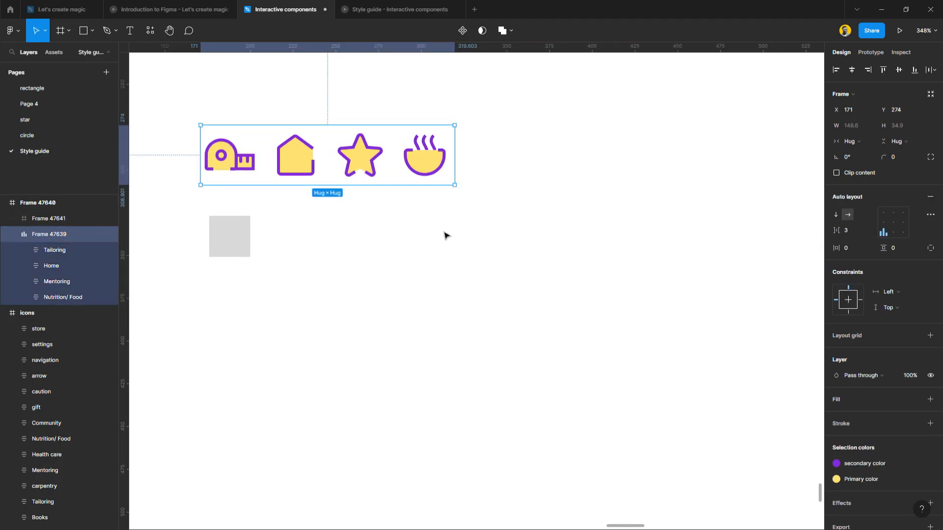
Move the grey frame straight up closer to the icon row, to Y 320
left_click(257, 205)
scroll(229, 167, "up", 2)
left_click_drag(182, 93, 564, 333)
key("shift+1")
scroll(341, 306, "down", 3)
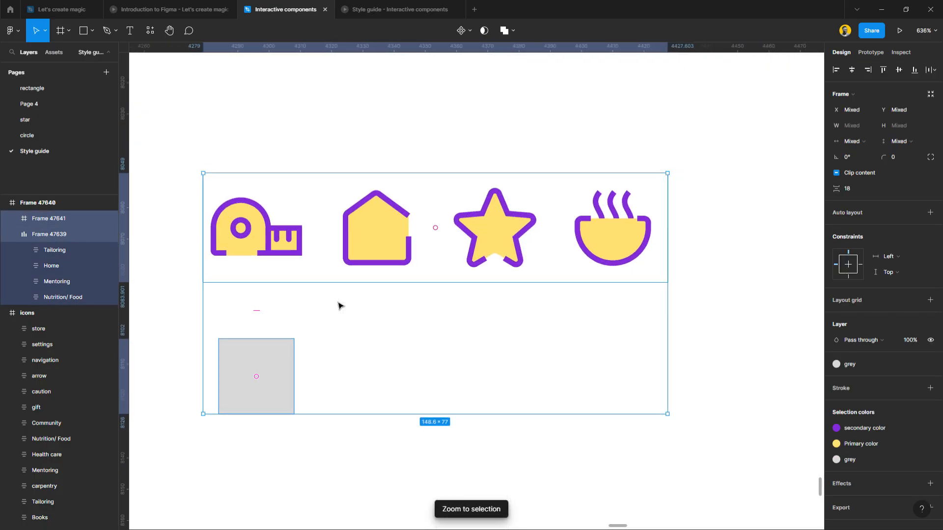
left_click(289, 415)
scroll(288, 411, "down", 1)
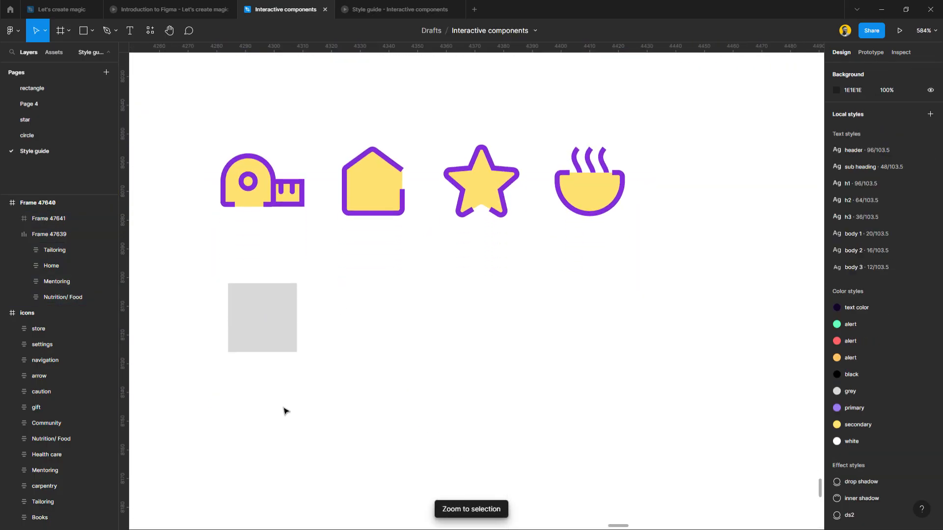
scroll(282, 398, "up", 1)
left_click_drag(261, 329, 261, 315)
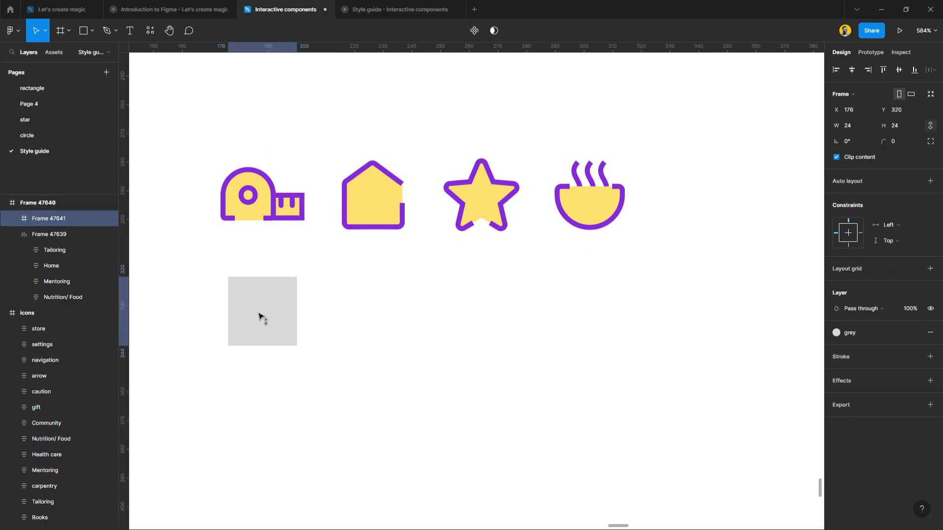
Place two horizontal and two vertical ruler guides, each 3 px inside an edge of the grey frame
left_click(264, 374)
scroll(246, 322, "up", 5)
scroll(246, 323, "up", 4)
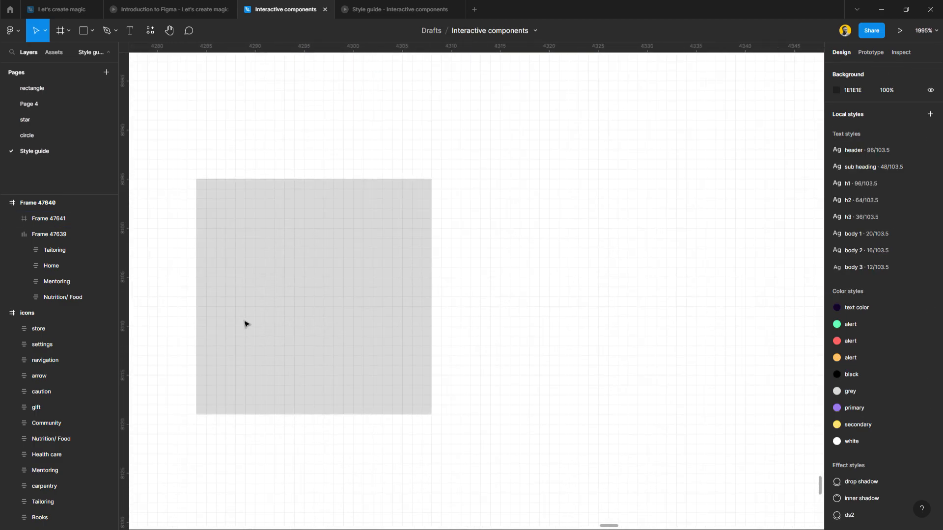
scroll(246, 323, "up", 1)
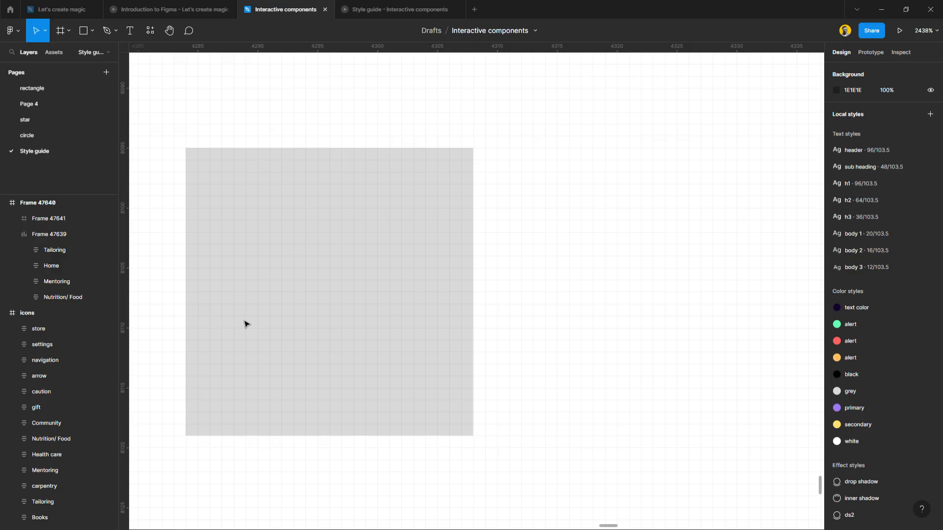
left_click_drag(280, 47, 288, 191)
left_click(284, 154)
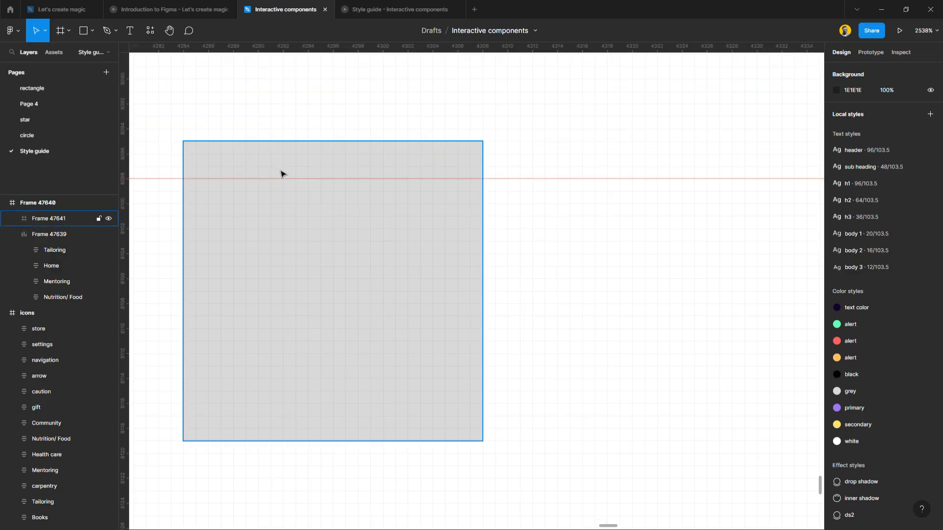
left_click_drag(135, 155, 224, 210)
left_click_drag(287, 59, 289, 406)
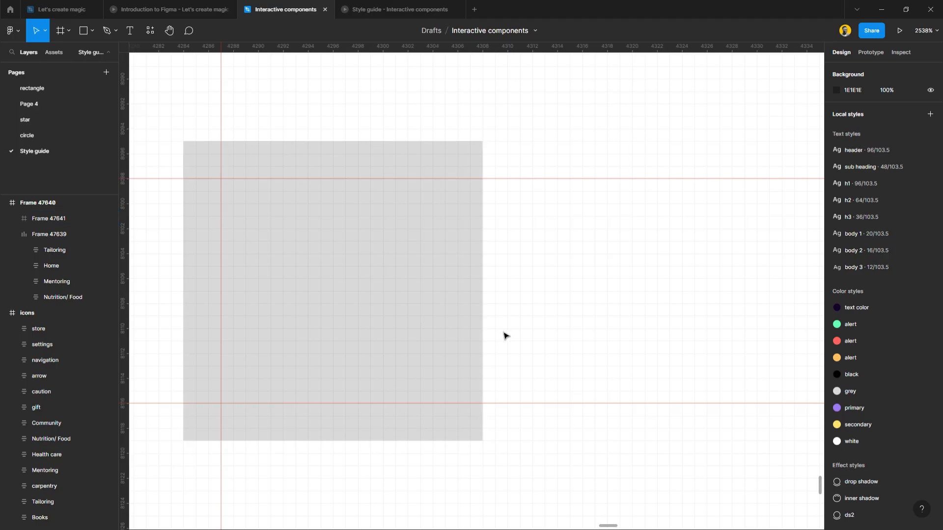
key("shift+r")
key("shift+r")
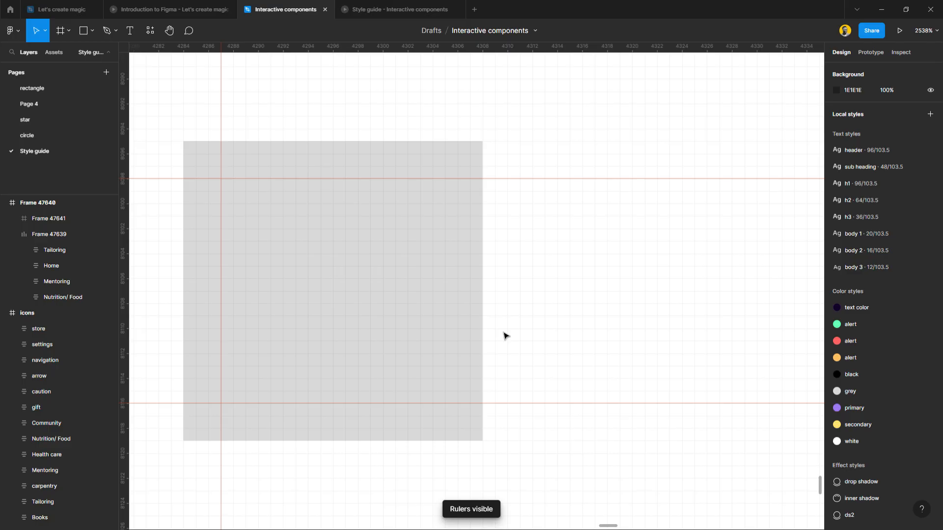
left_click_drag(134, 239, 448, 272)
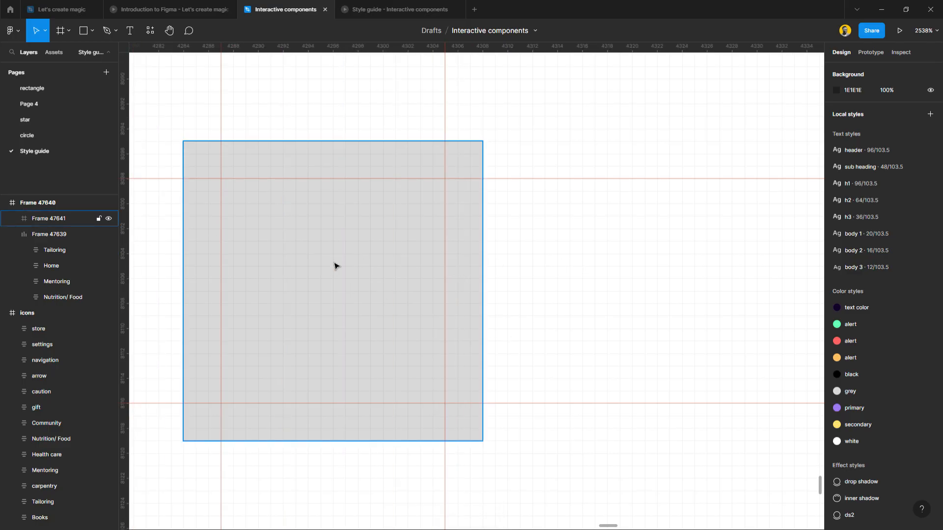
Move the icon row beside the grey frame, at X 202, Y 314, so the Tailoring icon sits right next to it
scroll(295, 280, "down", 4)
scroll(306, 299, "down", 2)
scroll(310, 289, "up", 1)
left_click_drag(322, 101, 514, 347)
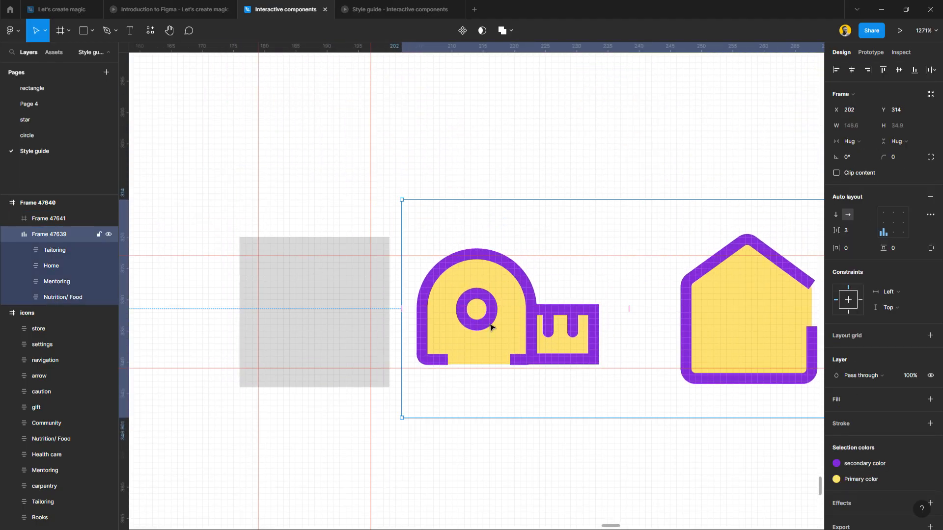
left_click(393, 360)
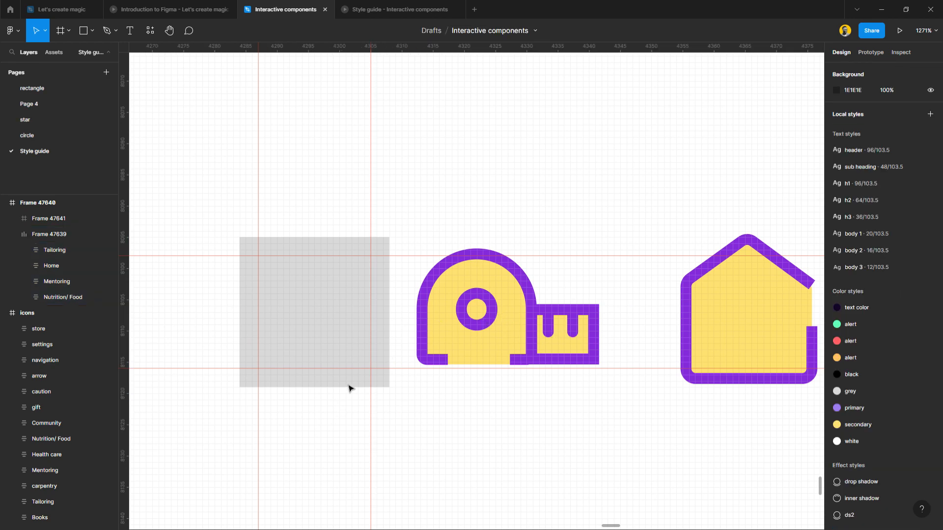
Draw a 10 × 18 rectangle inside the grey frame, starting at the left guide and spanning from the top guide to the bottom guide
scroll(365, 363, "up", 1)
scroll(365, 363, "up", 5)
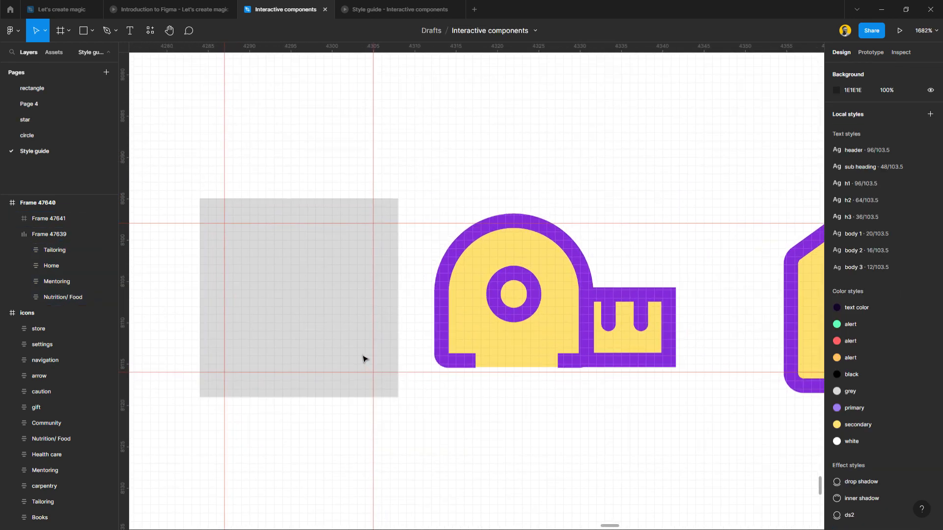
scroll(362, 358, "left", 2)
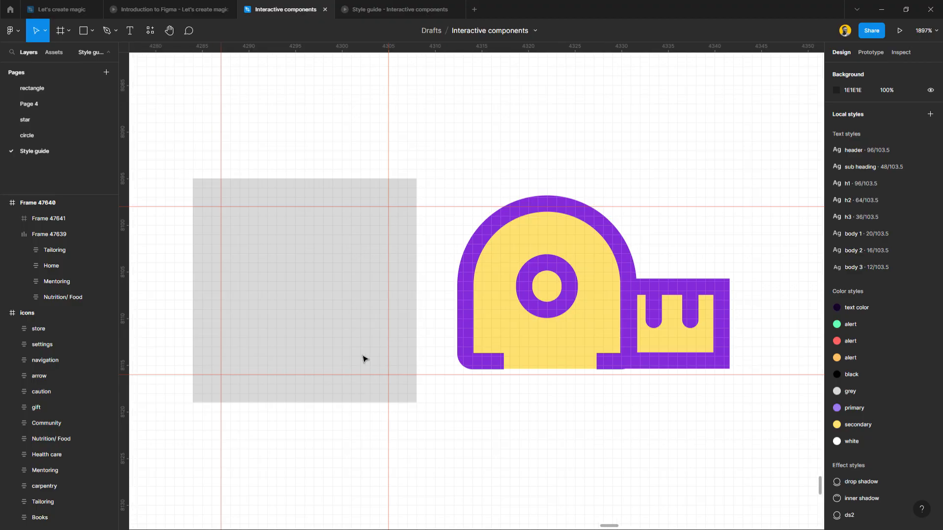
scroll(274, 323, "up", 1)
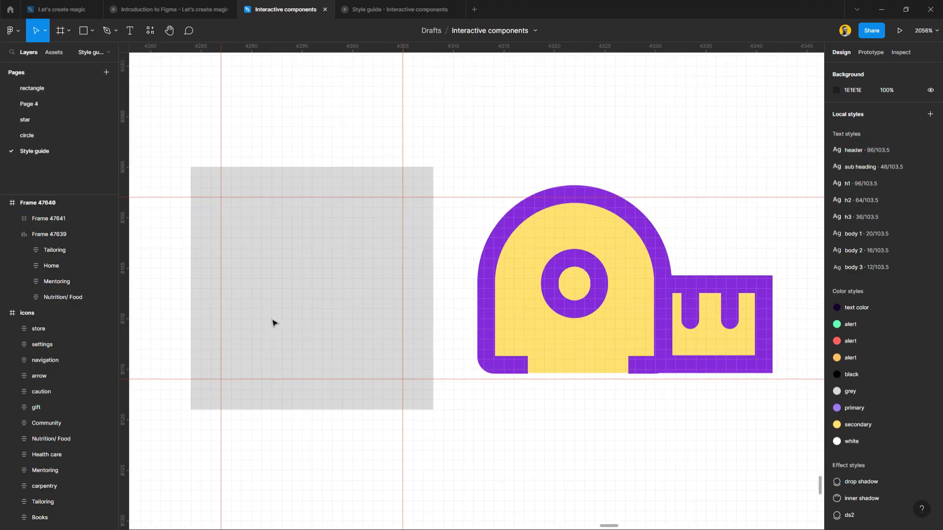
key("r")
left_click_drag(222, 209, 322, 379)
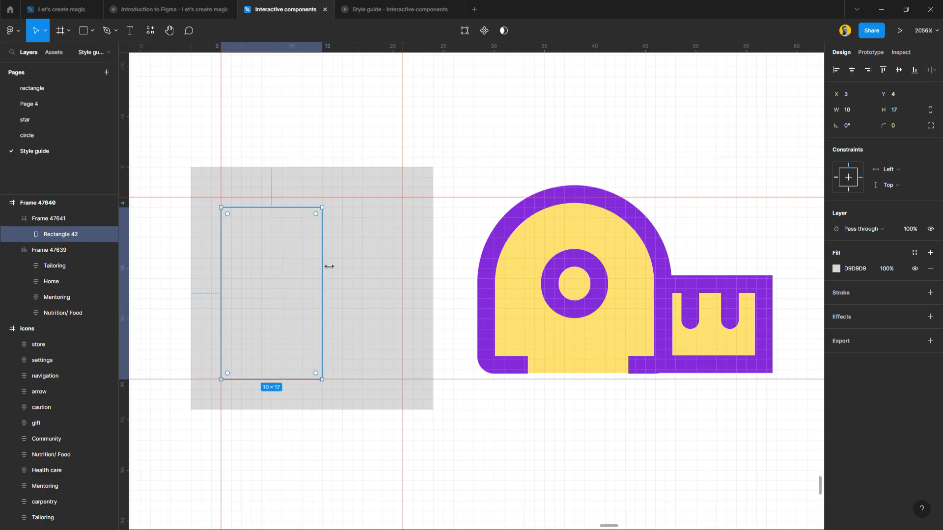
left_click_drag(286, 210, 281, 209)
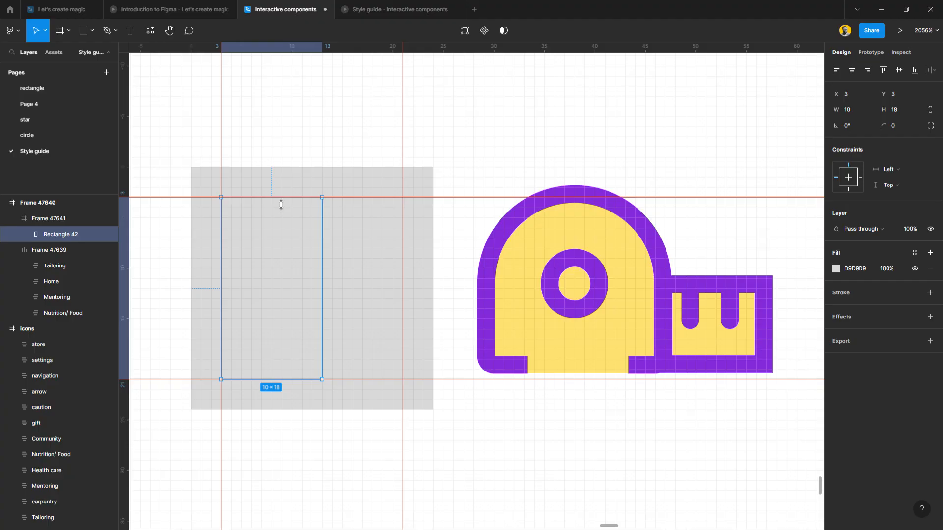
Fill the rectangle with the yellow secondary colour style and set its corner radius to 16
left_click(915, 254)
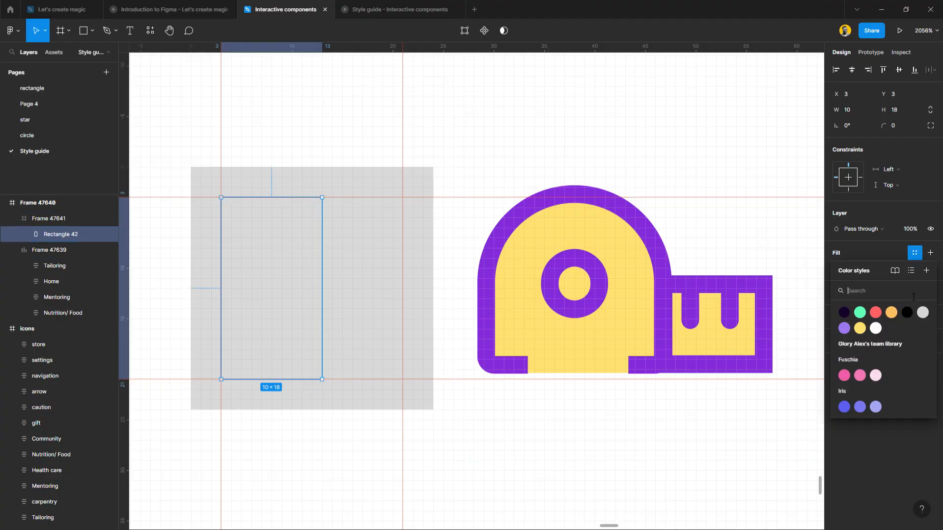
left_click(860, 329)
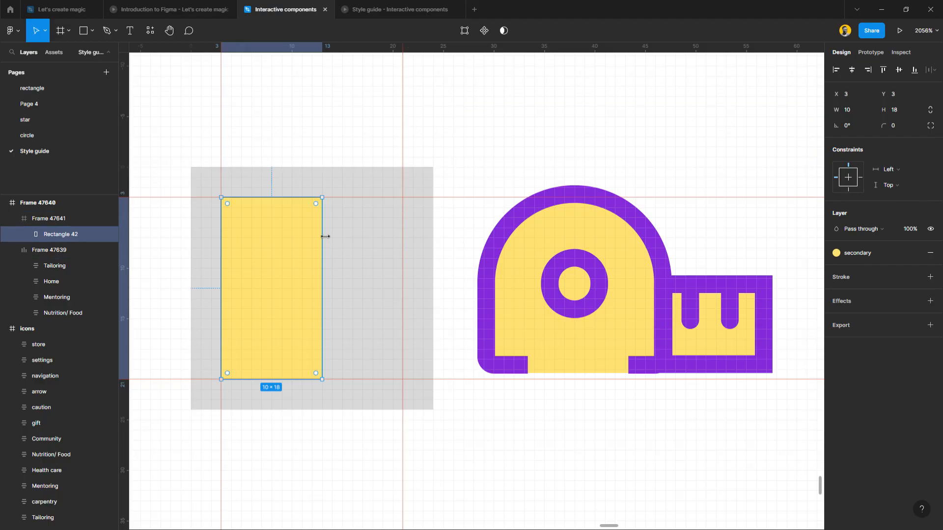
left_click(897, 125)
type("16")
key("Return")
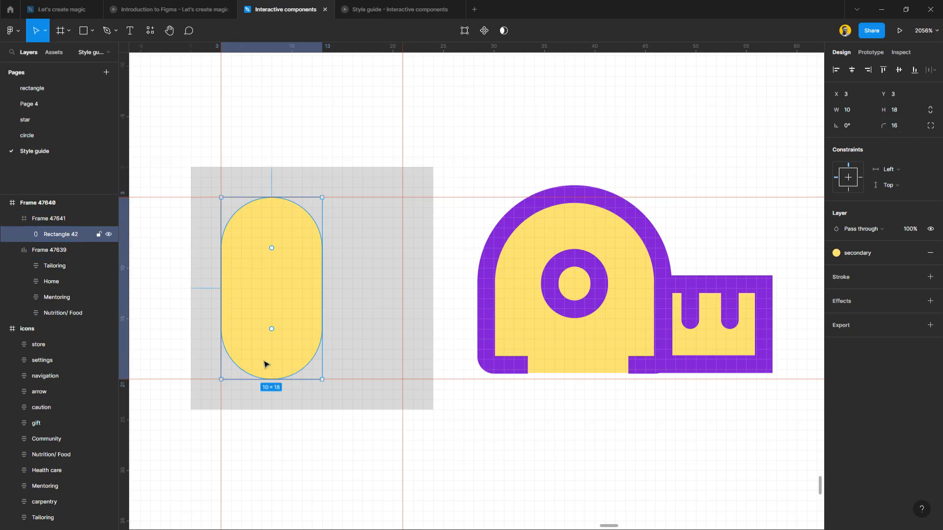
Switch the rectangle to individual corner radii and set both bottom corners to 0
left_click(930, 125)
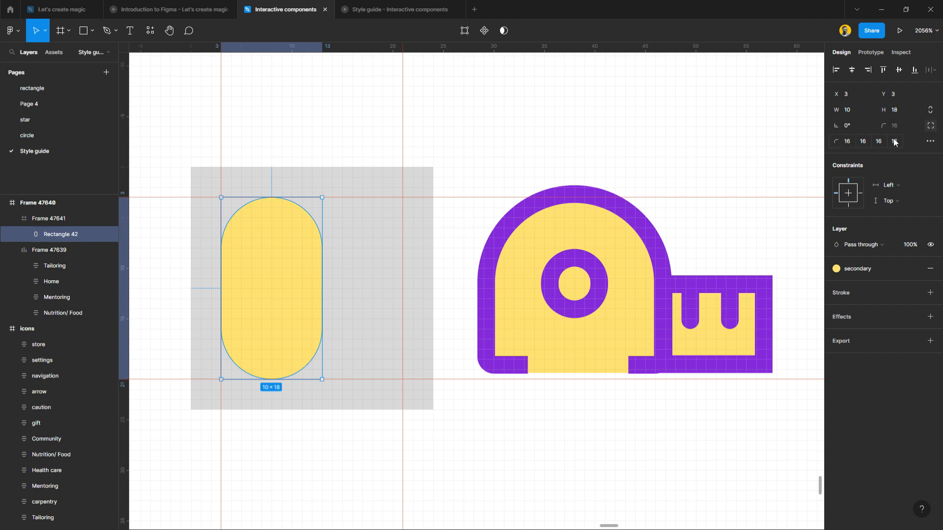
left_click(863, 142)
type("0")
key("Return")
left_click(896, 143)
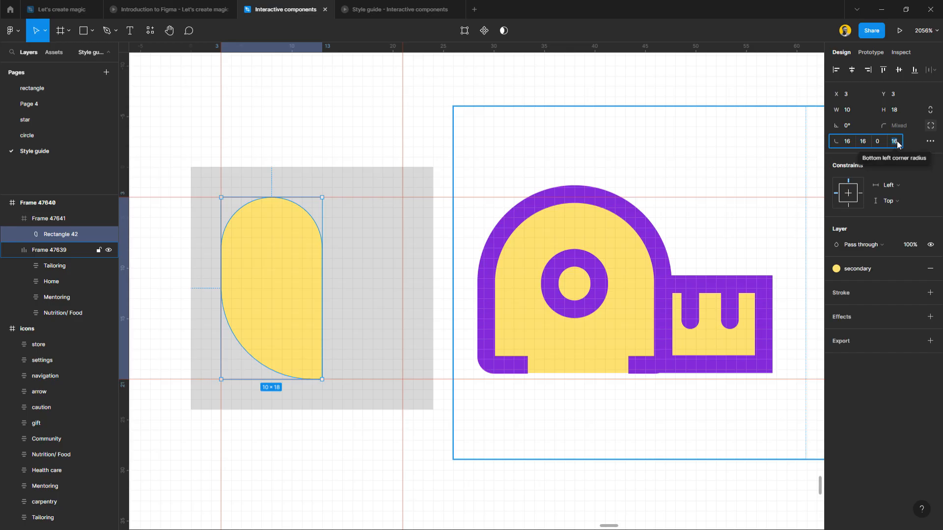
type("0")
key("Return")
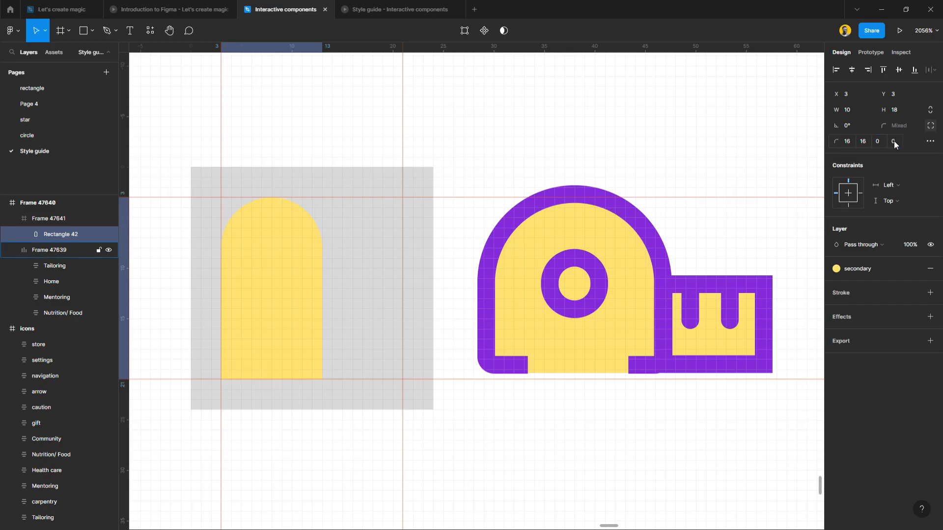
Try a radius of 4 on the rectangle's two bottom corners and settle on 2 for both
left_click(881, 142)
type("4")
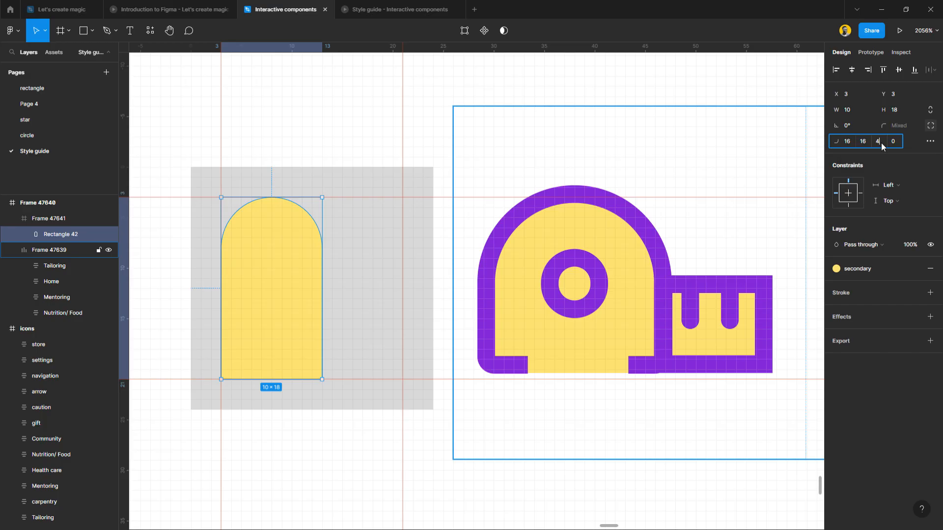
left_click(900, 143)
type("4")
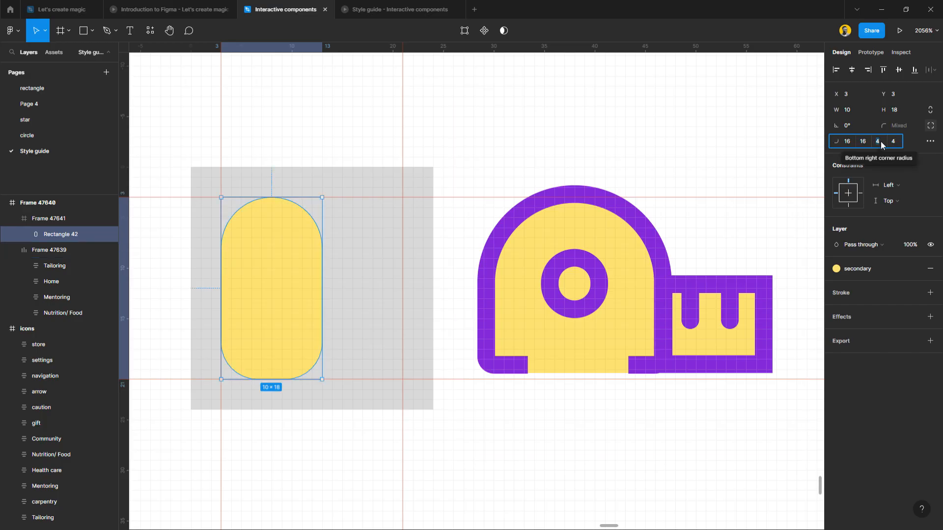
type("2")
left_click(893, 142)
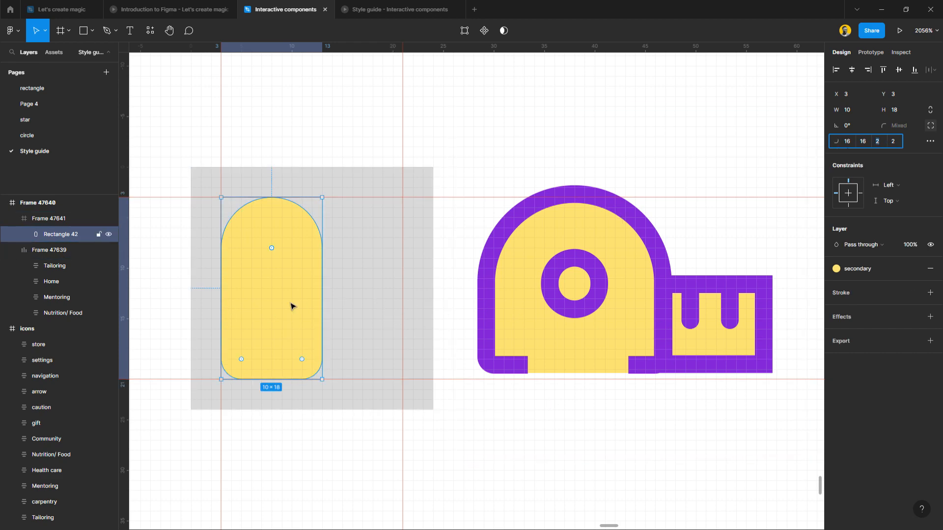
Duplicate the yellow rounded rectangle and give the copy an inside stroke using the primary colour style
key("ctrl+d")
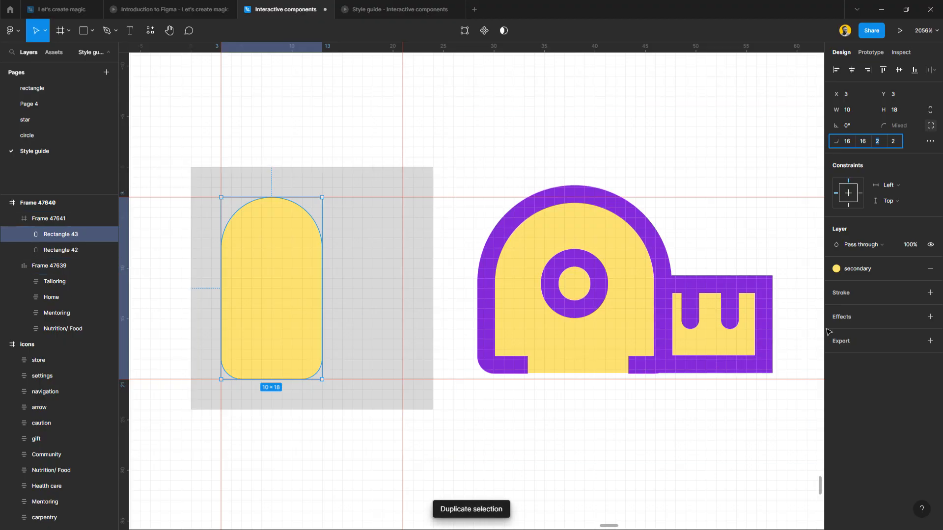
left_click(914, 293)
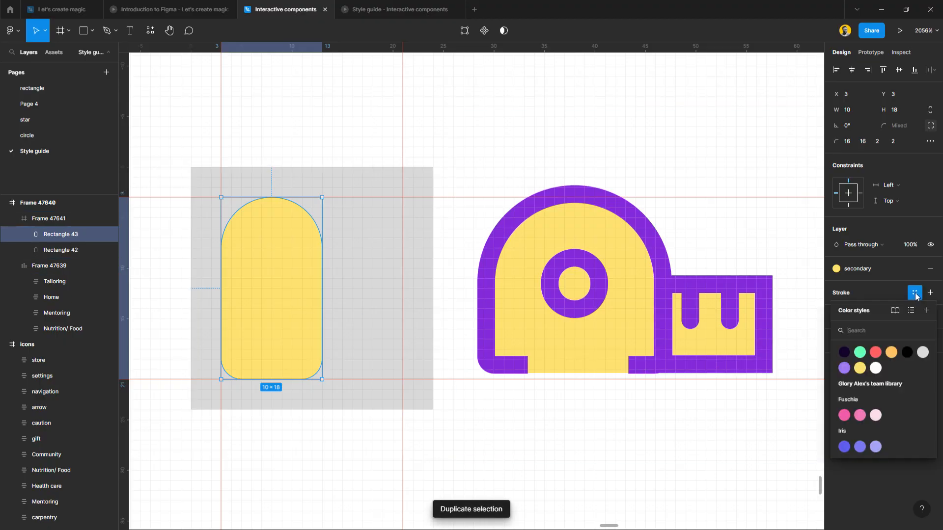
left_click(845, 369)
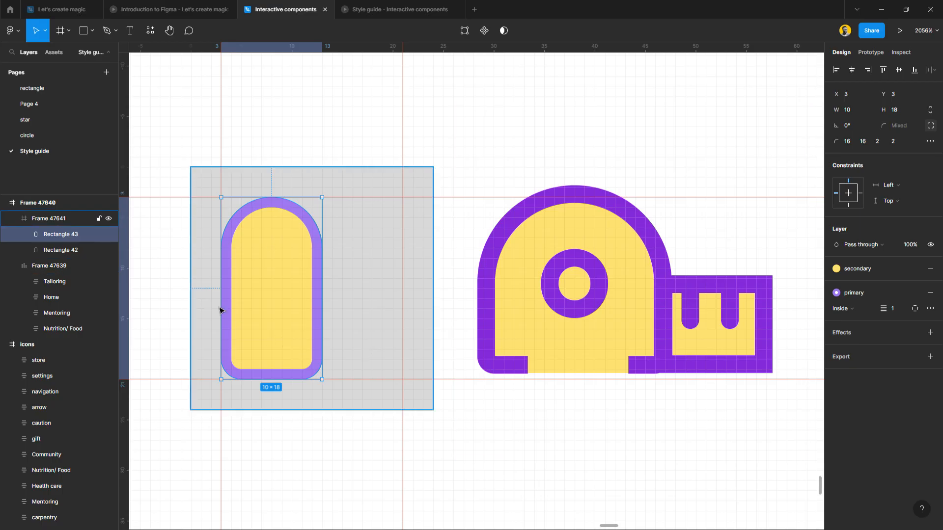
Try to apply the sample icon's purple to the duplicate with the eyedropper, and undo it
scroll(231, 311, "up", 1)
key("i")
left_click(508, 262)
key("ctrl+z")
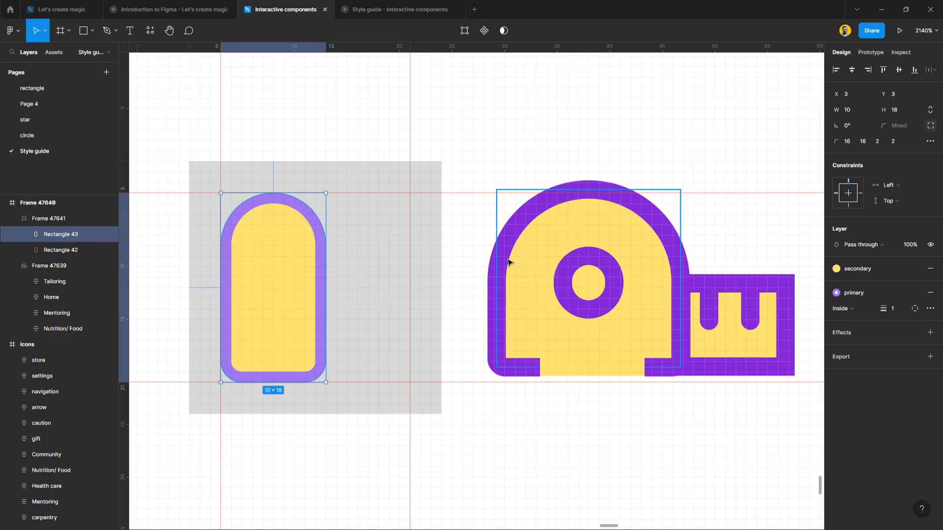
Remove the duplicate's fill and set its stroke to 842BDB, sampled from the tape measure icon's purple outline
left_click(930, 271)
key("i")
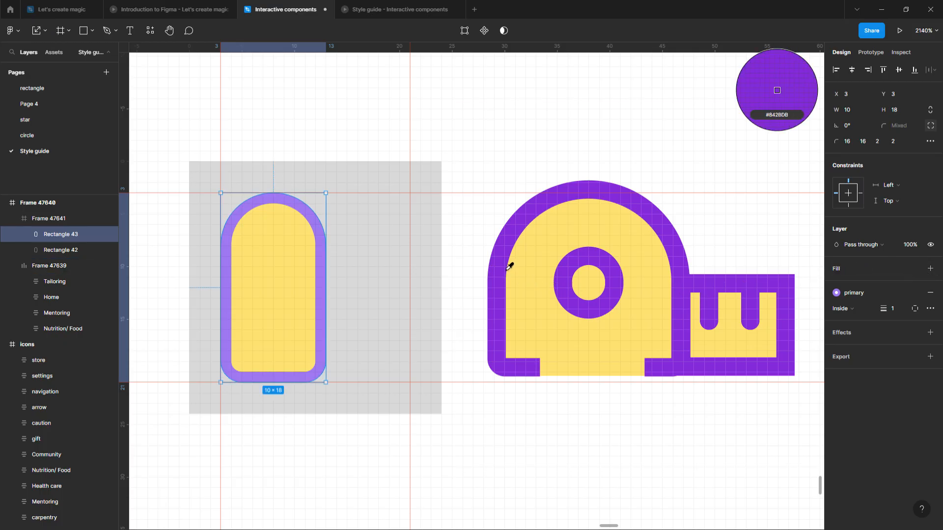
left_click(507, 269)
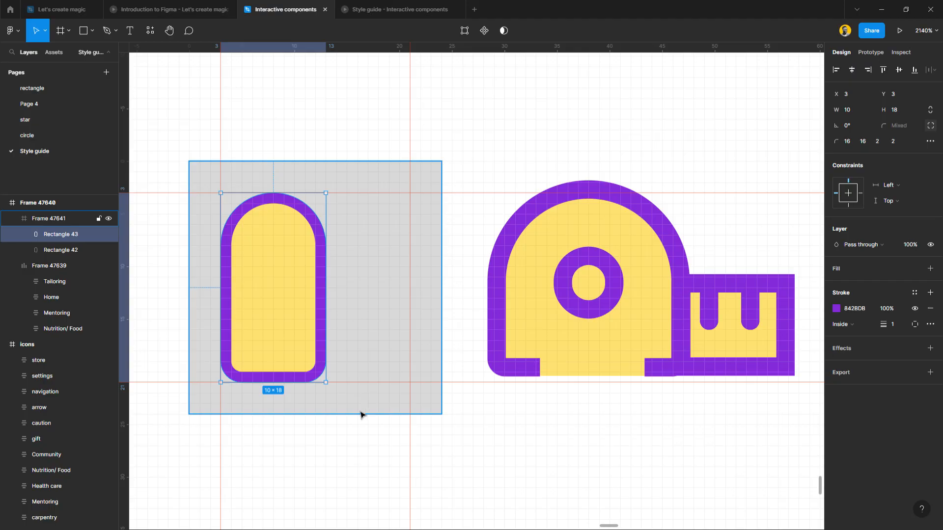
Add a 1 px black inside stroke to the 24 × 24 frame and remove its grey fill
left_click(361, 414)
left_click(930, 356)
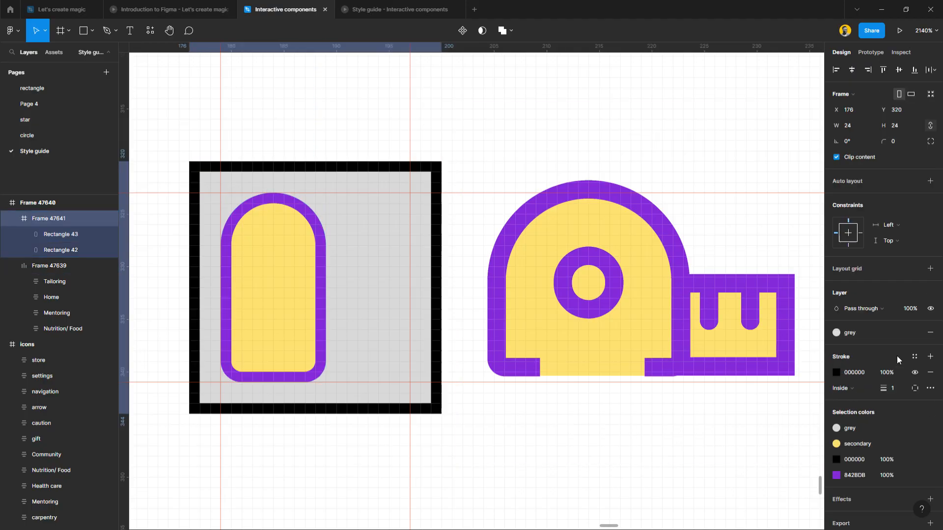
left_click(930, 333)
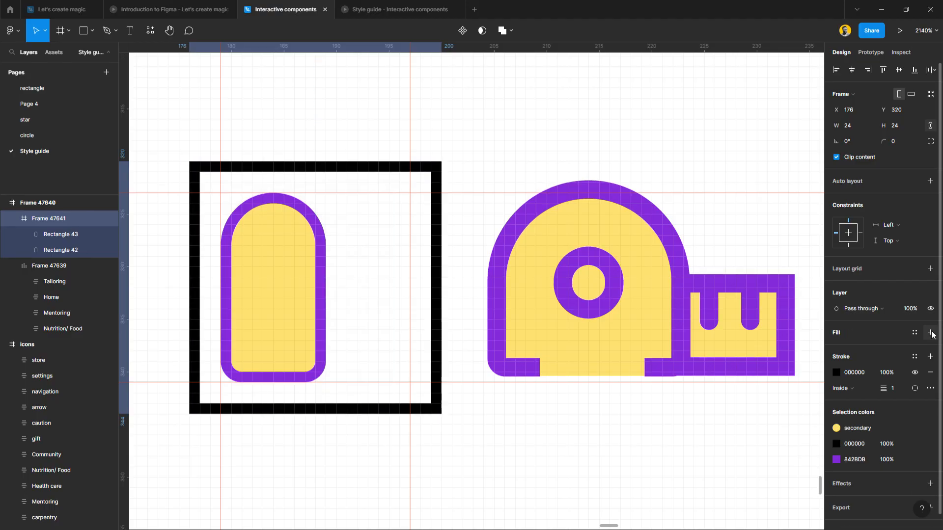
left_click(466, 484)
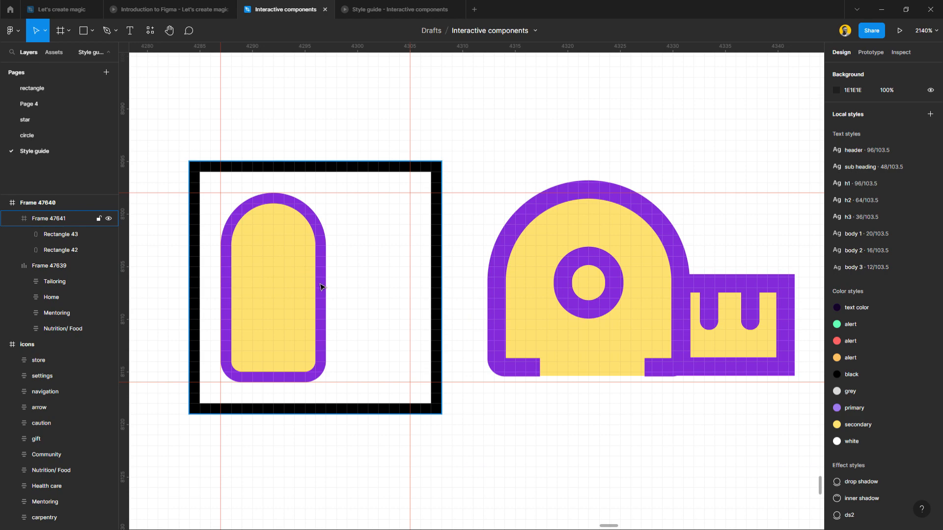
Draw a 4 × 4 circle inside the yellow shape at X 6, Y 10
key("o")
left_click_drag(259, 270, 294, 307)
scroll(248, 307, "up", 5)
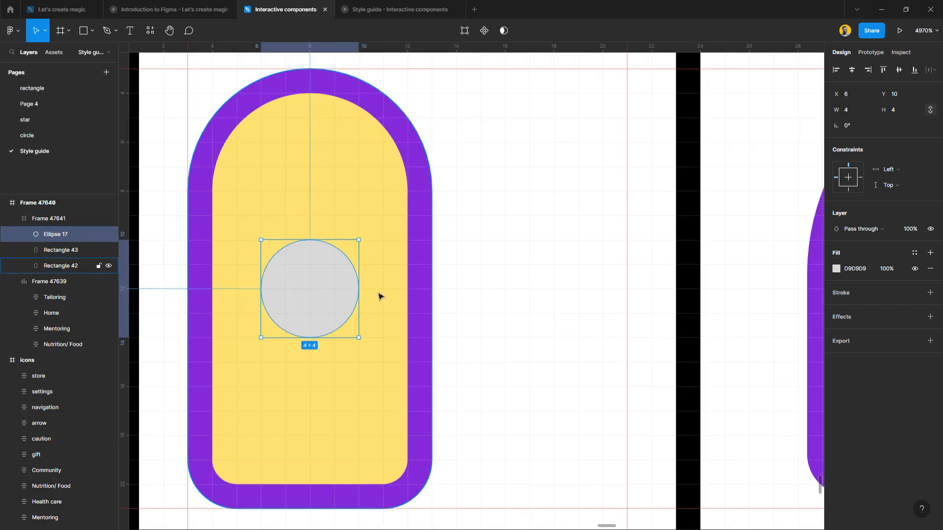
Move the circle up to Y 6, keeping it horizontally centred in the yellow shape
scroll(322, 290, "down", 5)
left_click_drag(316, 294, 317, 258)
scroll(317, 257, "up", 3)
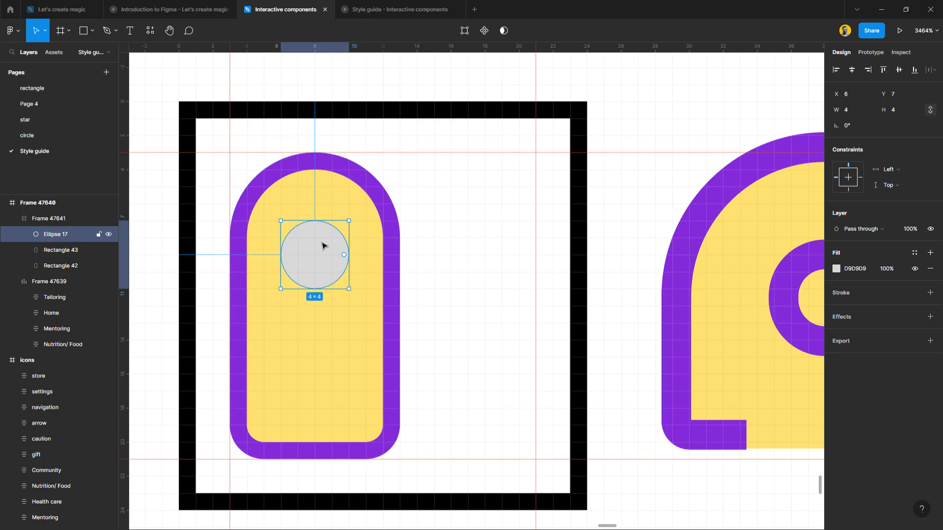
left_click_drag(322, 252, 324, 237)
scroll(324, 237, "up", 3)
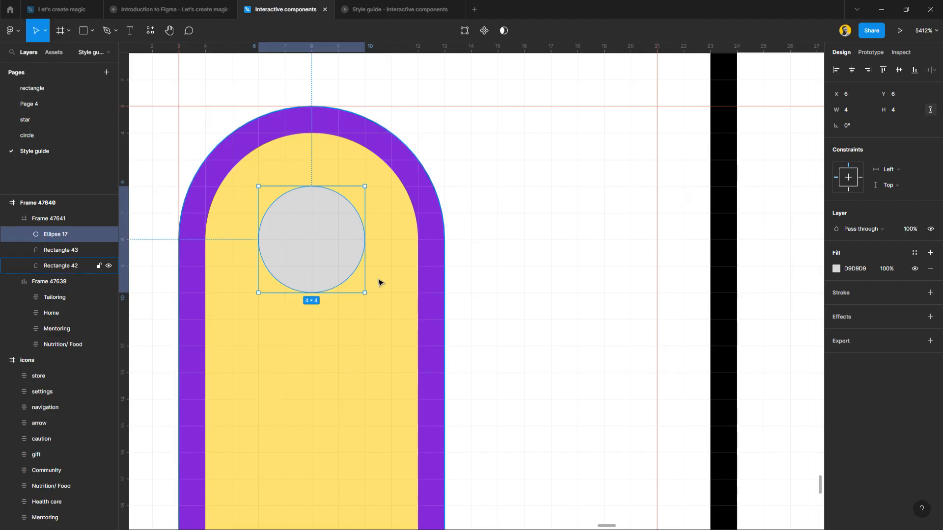
scroll(321, 292, "down", 3)
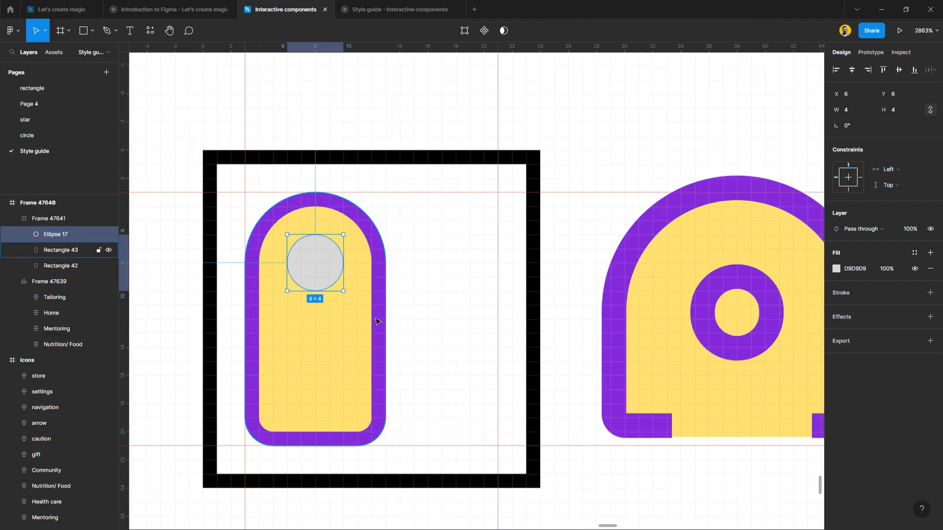
scroll(374, 330, "right", 2)
scroll(312, 332, "down", 1)
scroll(312, 332, "down", 2)
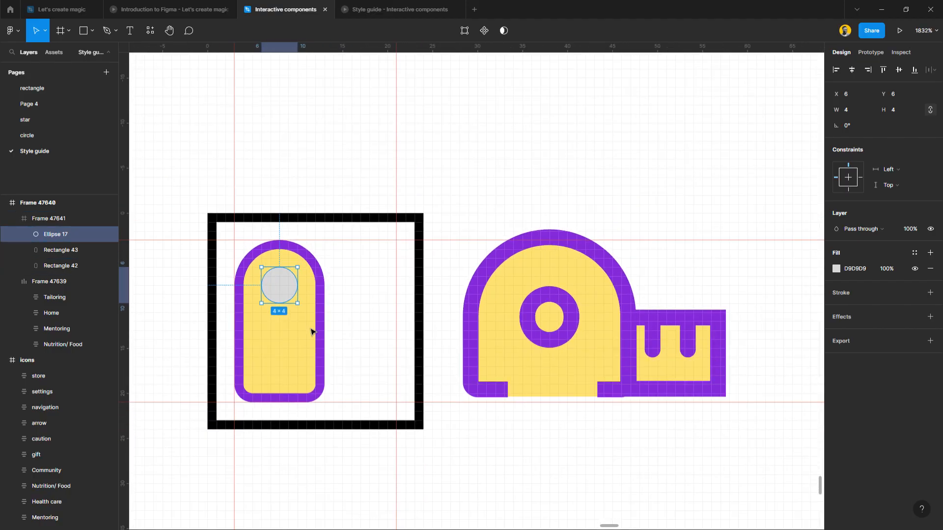
scroll(312, 332, "up", 1)
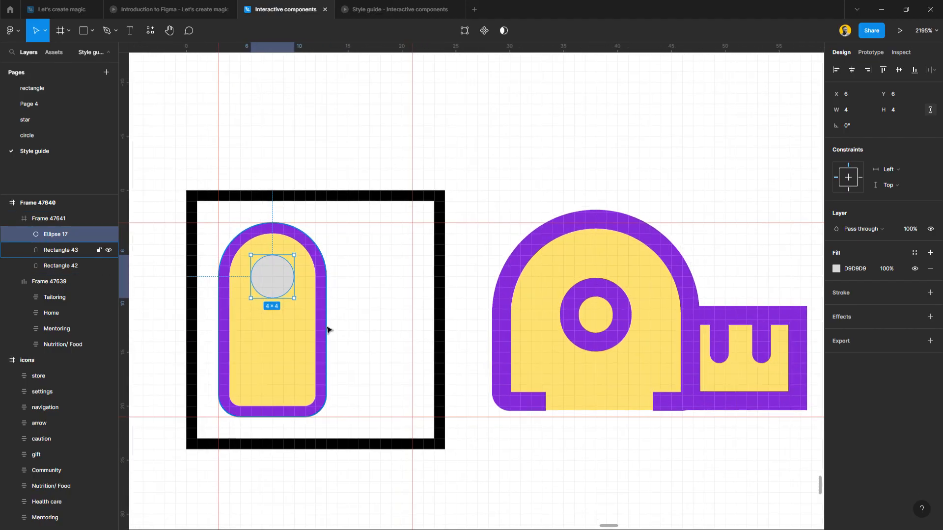
left_click(653, 331)
left_click_drag(637, 326, 621, 329)
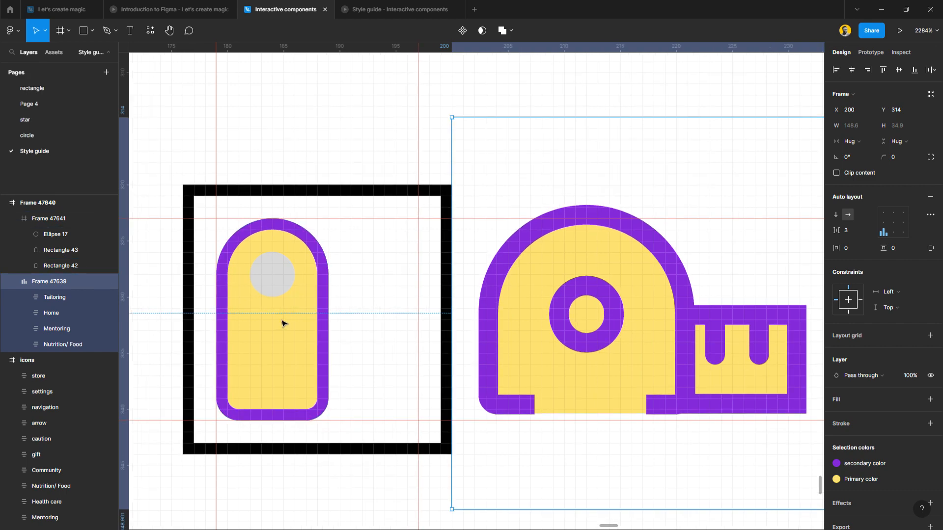
Select the purple outline rectangle and open it for vector point editing
double_click(319, 416)
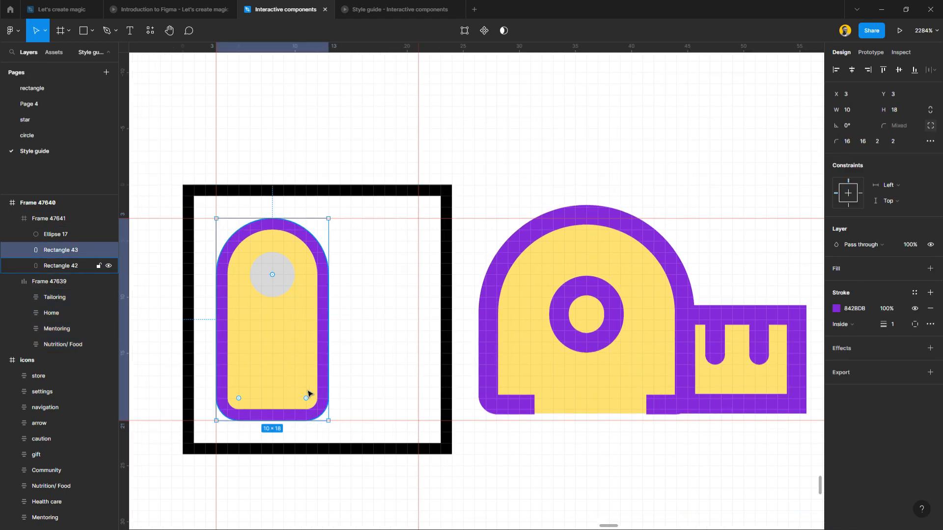
scroll(261, 430, "up", 1)
scroll(260, 431, "up", 2)
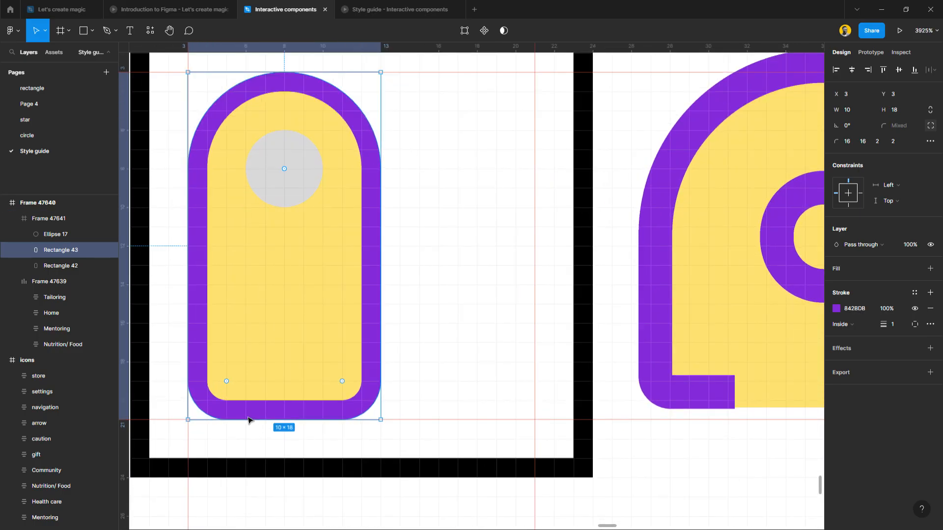
scroll(249, 417, "up", 2)
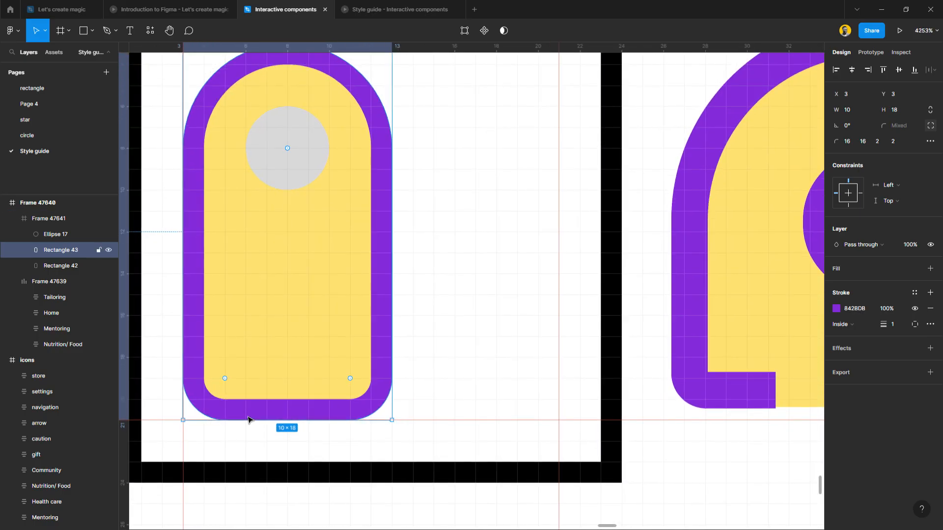
left_click(467, 34)
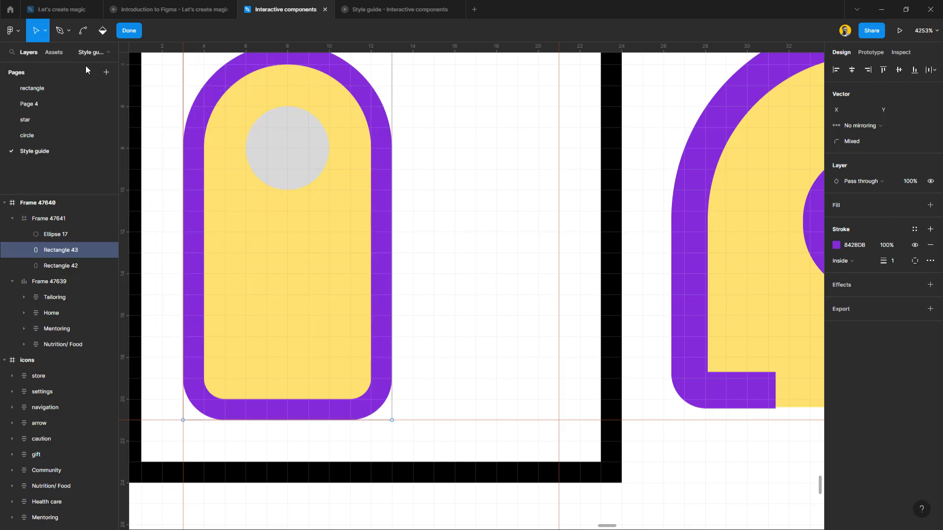
Try to open the outline's bottom edge by placing points at X 6 and X 10, Y 20.5, and deleting them
left_click(60, 30)
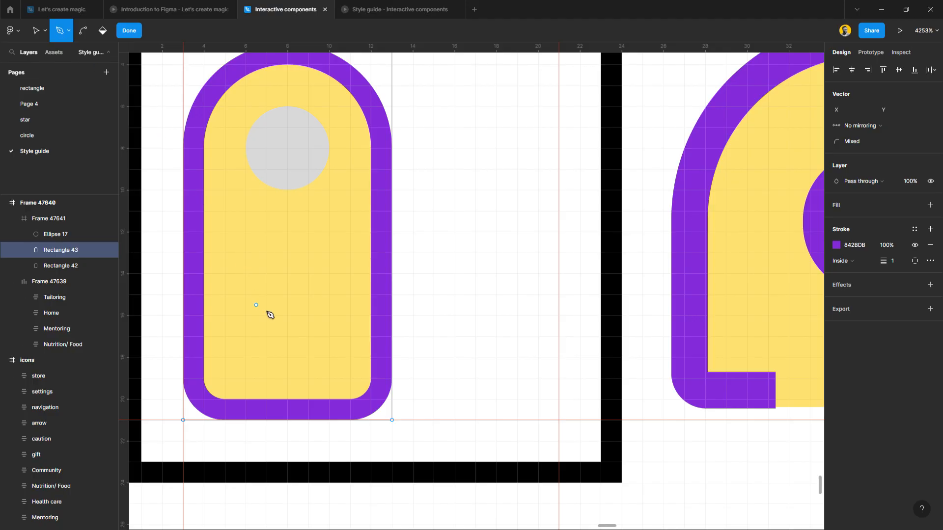
left_click(338, 416)
left_click(252, 413)
key("Escape")
left_click(330, 412, "shift")
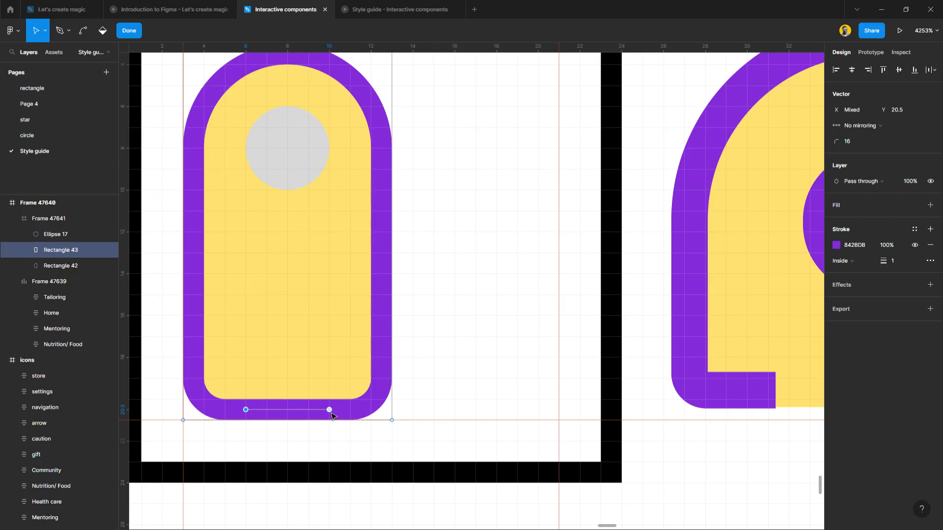
key("Delete")
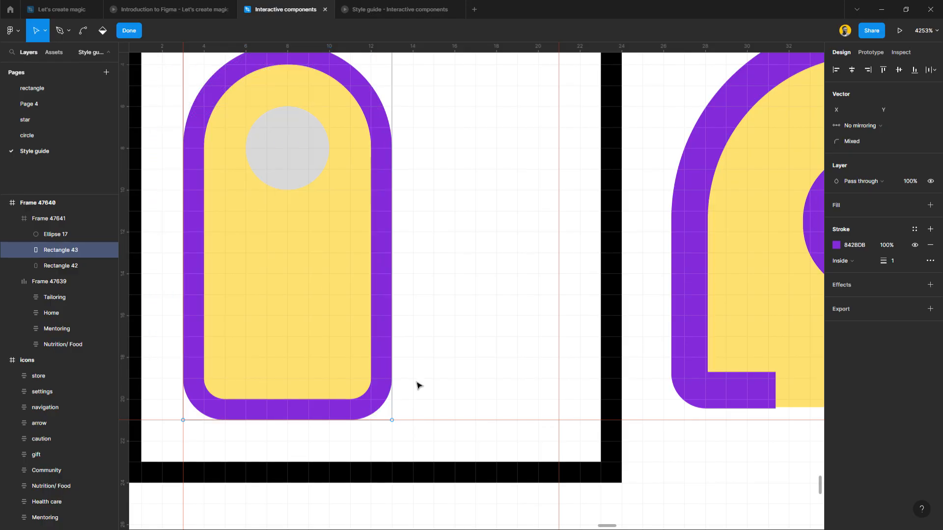
Undo the point deletion and the placement of the extra points in the outline
key("ctrl")
key("ctrl+z")
key("ctrl+z")
key("ctrl+z")
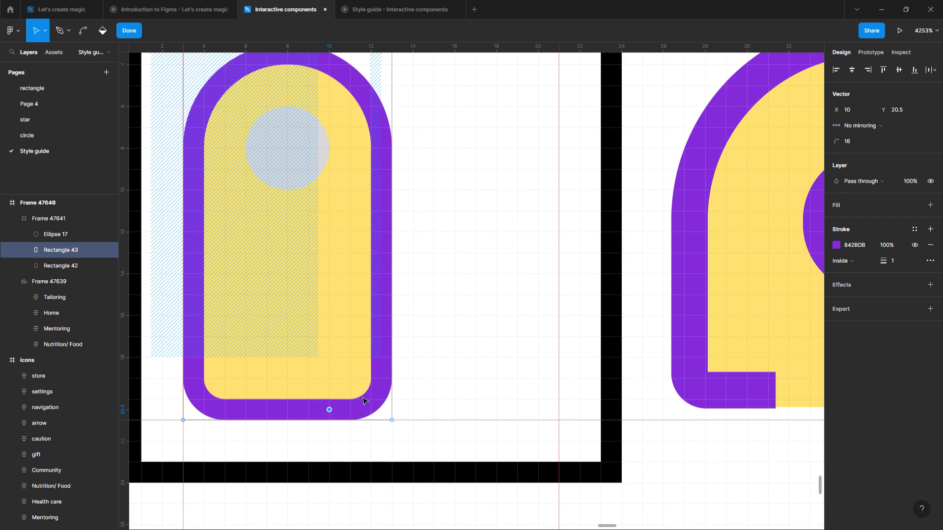
left_click(59, 31)
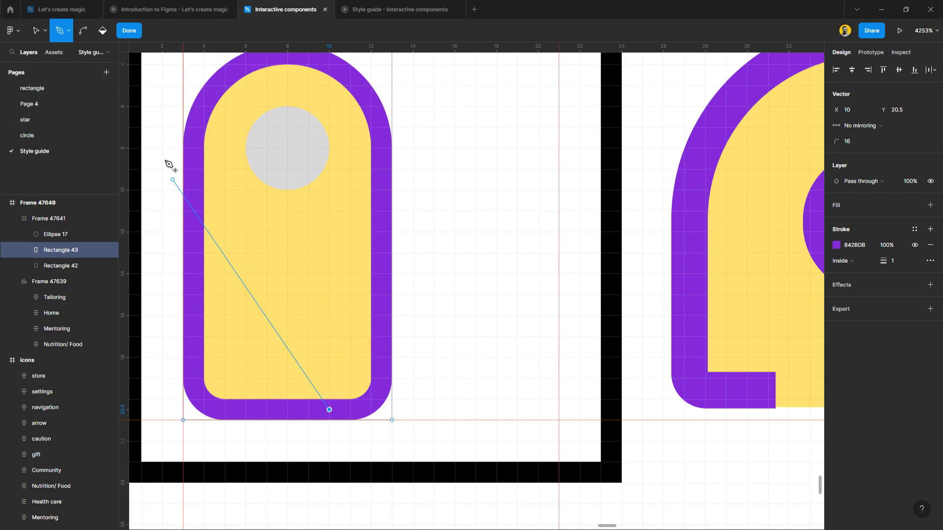
left_click(36, 30)
left_click(392, 381)
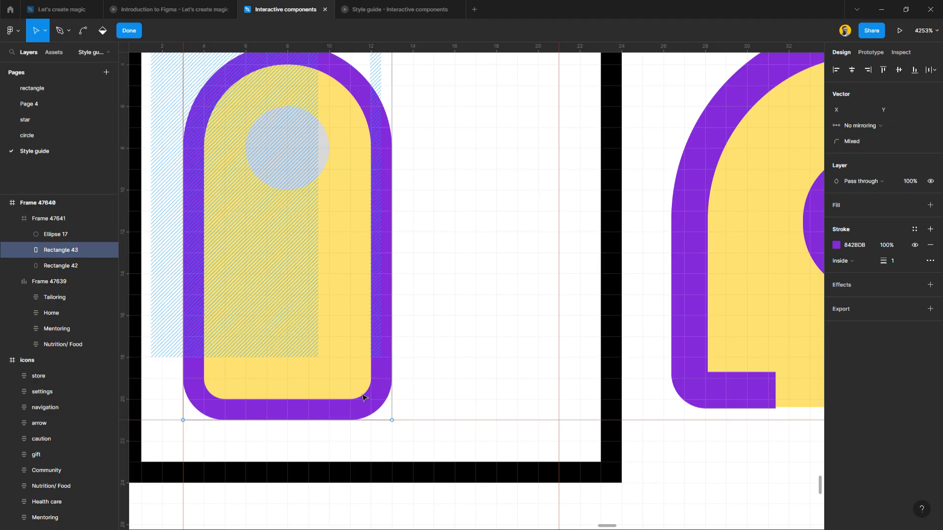
Try again with the Pen tool to place a point at X 6, Y 20.5 in the bottom stroke, and leave vector editing
left_click(59, 31)
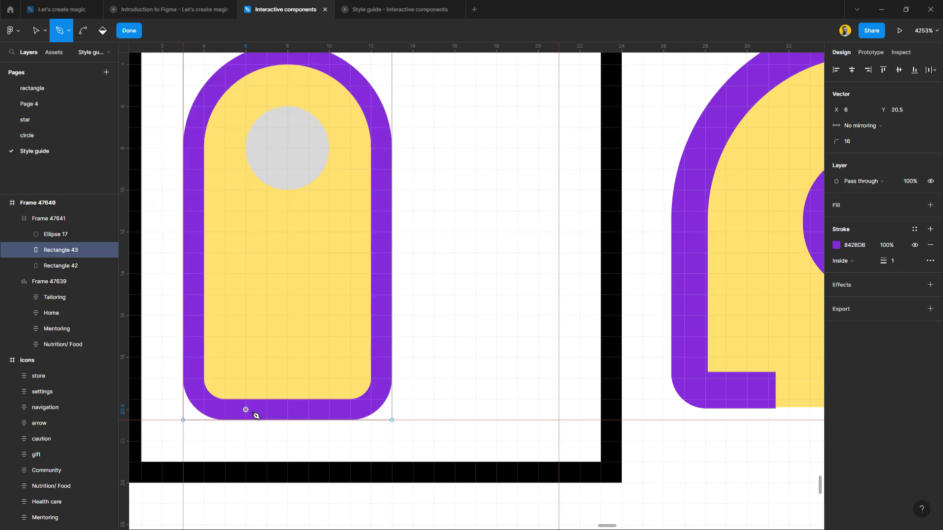
left_click(245, 409)
key("Escape")
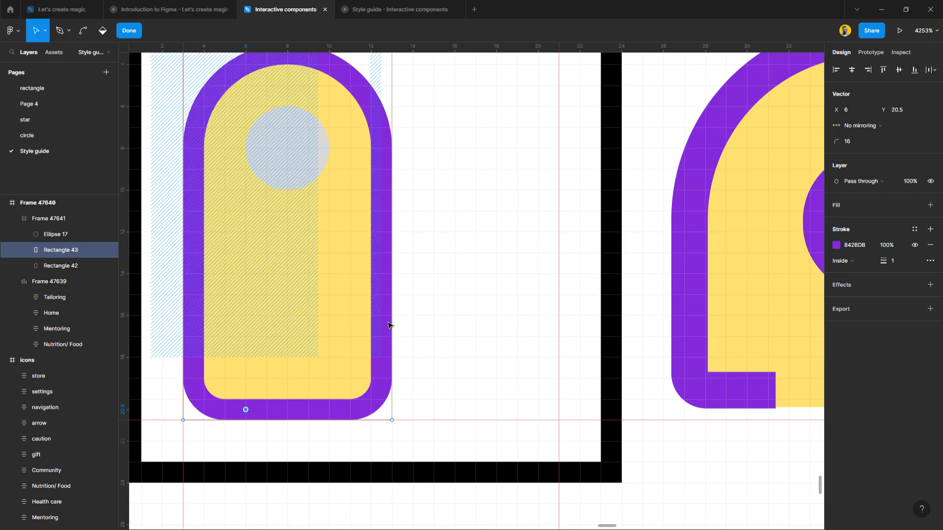
left_click(388, 377)
key("ctrl")
key("Escape")
Reopen the outline for vector editing and add a point on its bottom edge at X 11, Y 21
scroll(344, 399, "down", 3)
scroll(339, 395, "up", 3)
key("Return")
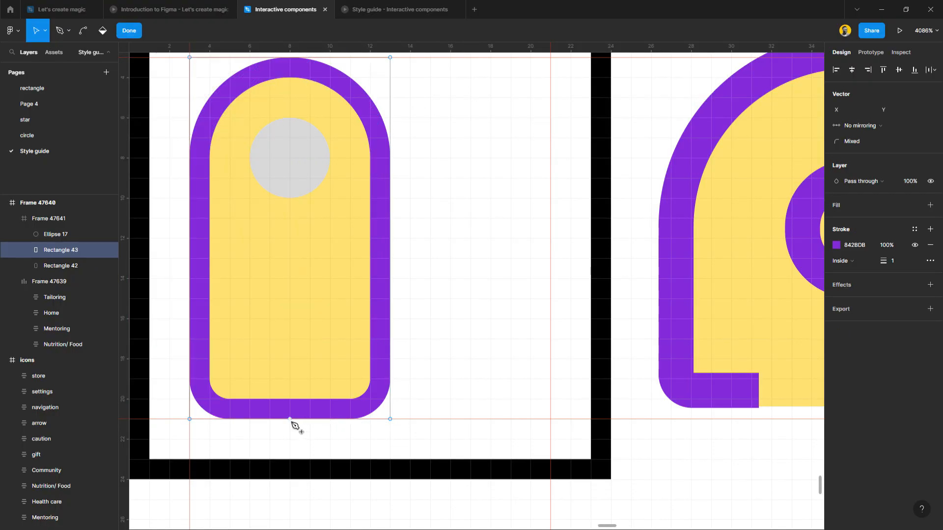
left_click(345, 425)
scroll(318, 432, "up", 3)
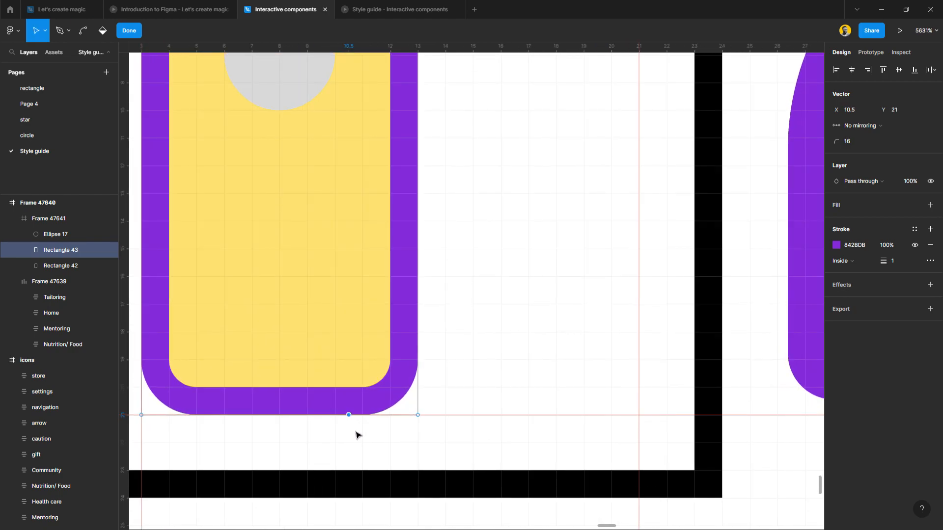
scroll(355, 434, "left", 2)
scroll(369, 434, "up", 2)
left_click_drag(456, 414, 470, 416)
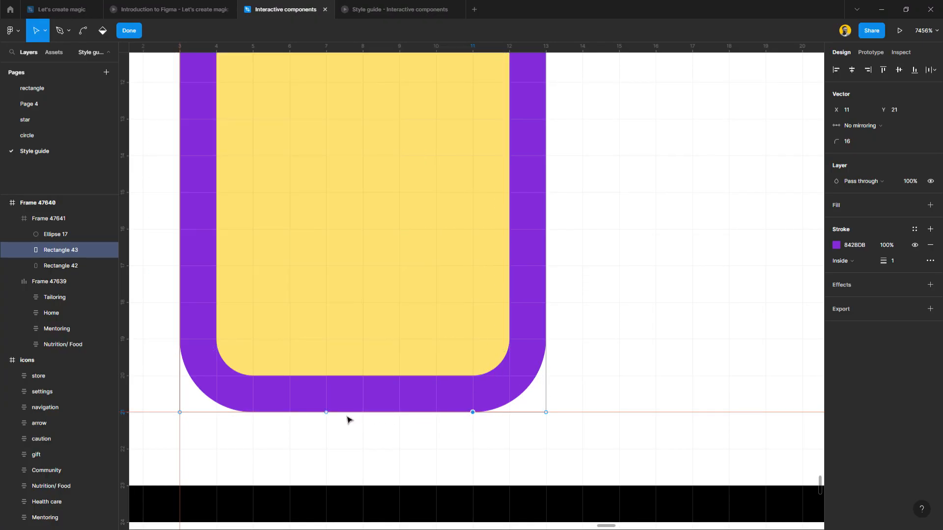
Add a second point on the outline's bottom edge and position the two points at X 6 and X 10
left_click(327, 414)
mouse_move(328, 415)
left_mouse_down()
mouse_move(263, 417)
mouse_move(289, 416)
left_mouse_up()
key("ctrl+z")
left_click_drag(256, 417, 290, 416)
left_click_drag(476, 419, 448, 421)
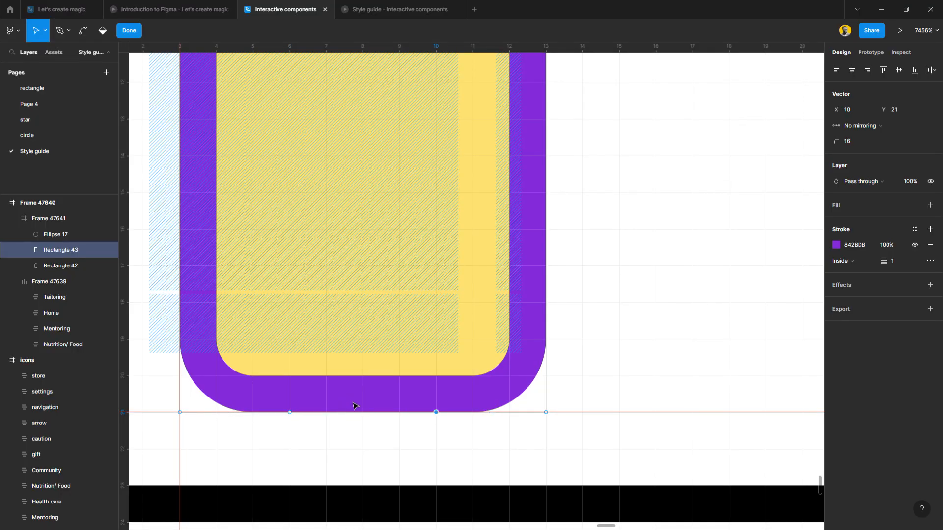
Add two more points on the outline's bottom edge at X 5 and X 11, outside the existing pair
left_click_drag(365, 415, 258, 413)
left_click(345, 413)
left_click_drag(348, 417, 475, 430)
Try deleting the bottom-edge points at X 6 and X 10, and undo the deletion
left_click(437, 414)
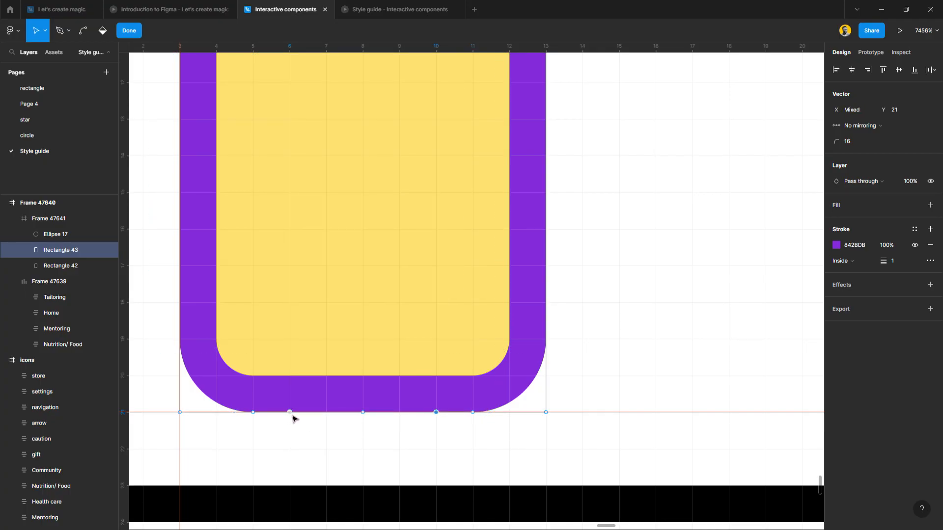
key("Delete")
key("ctrl+z")
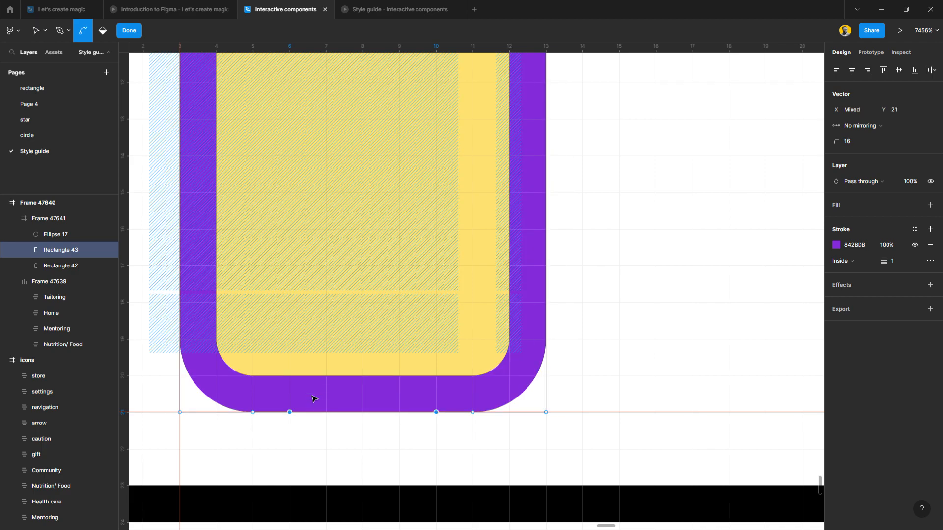
left_click(328, 425)
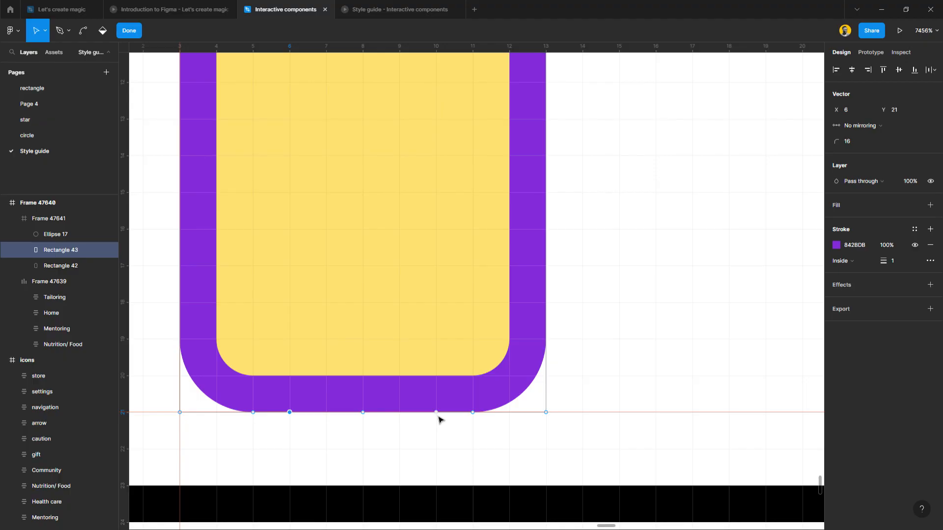
Delete the middle point on the outline's bottom edge to open a gap between X 6 and X 10, and finish vector editing
key("Delete")
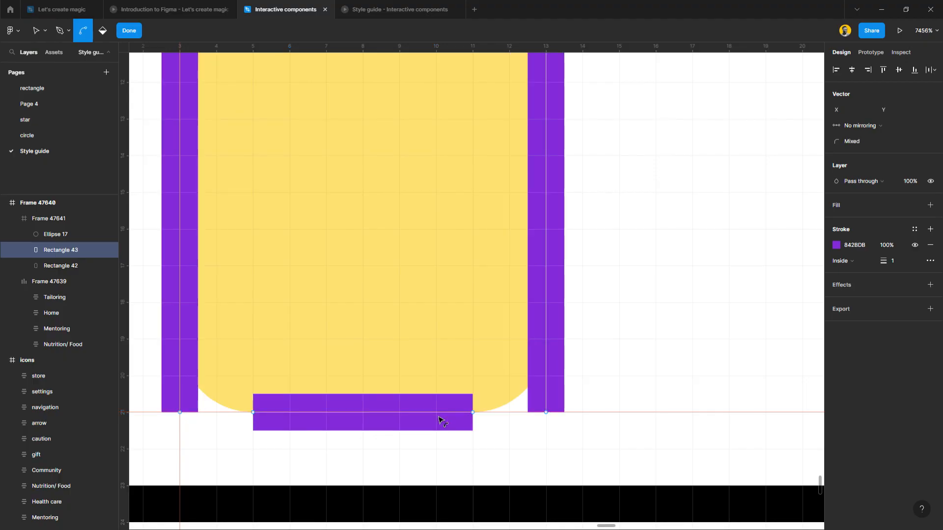
key("ctrl+z")
left_click(436, 412, "shift")
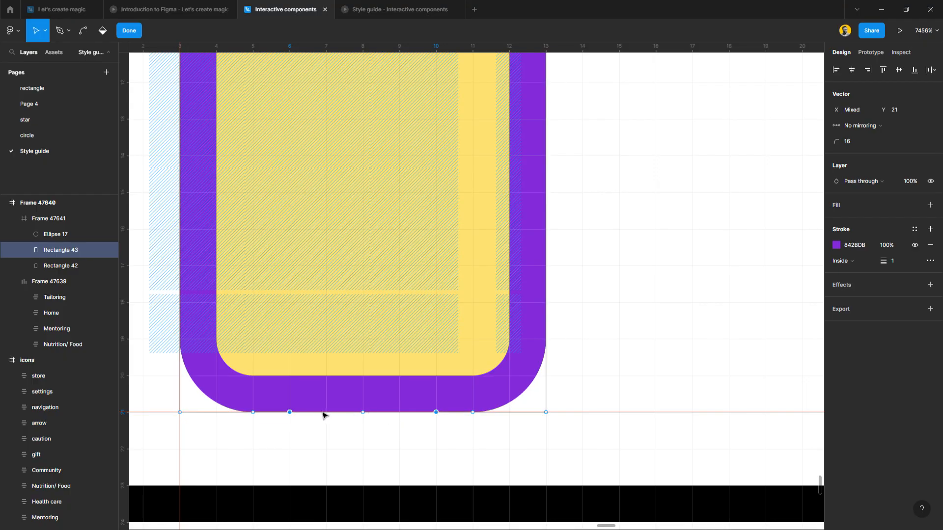
left_click(364, 413)
key("Delete")
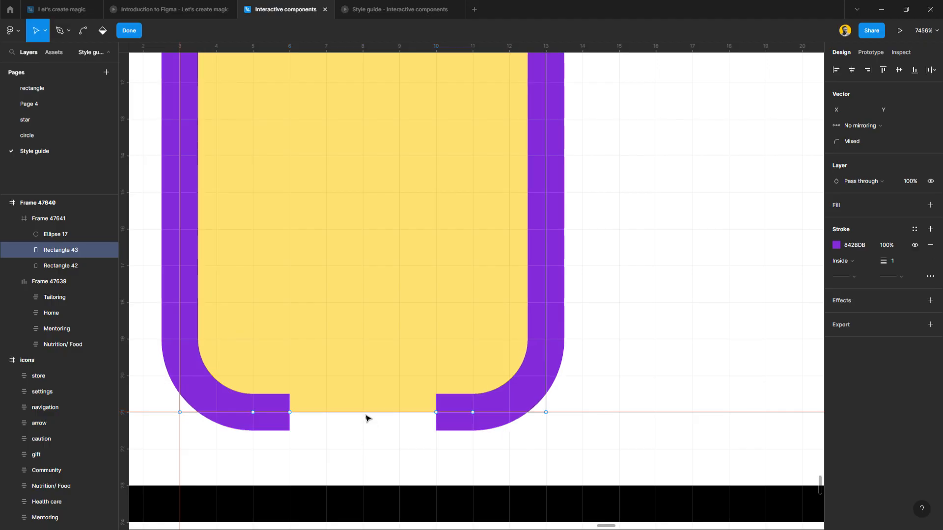
left_click(129, 30)
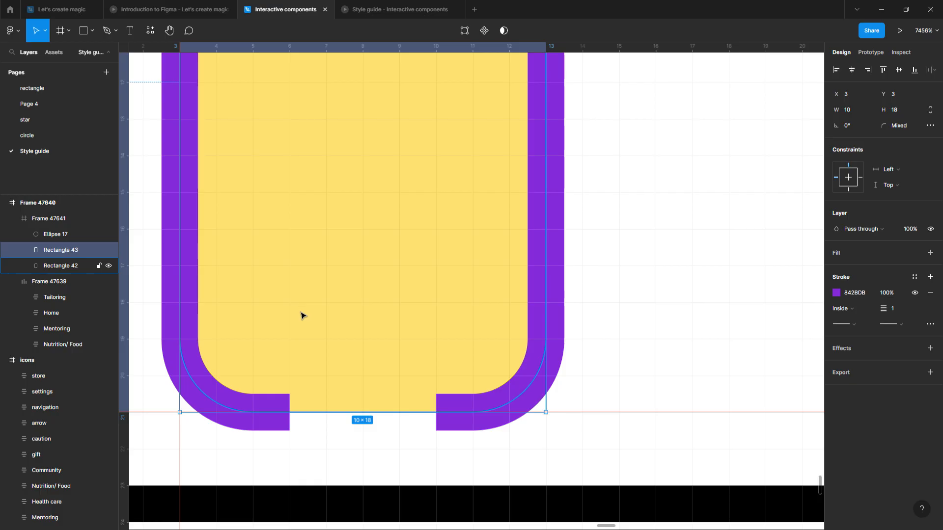
Try heights of 17.8 and 17.6 for the purple outline
scroll(301, 316, "down", 4, "ctrl")
left_click(502, 290)
scroll(320, 353, "up", 3)
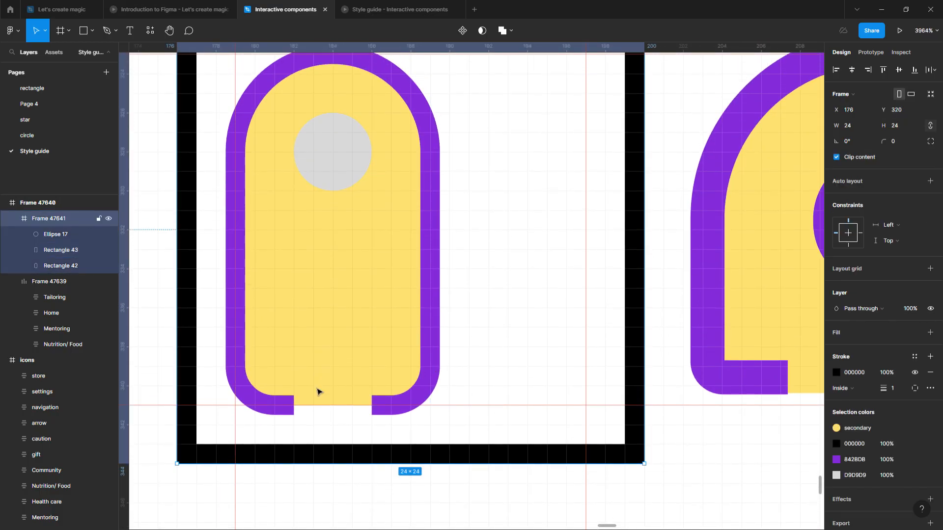
scroll(320, 393, "up", 6, "ctrl")
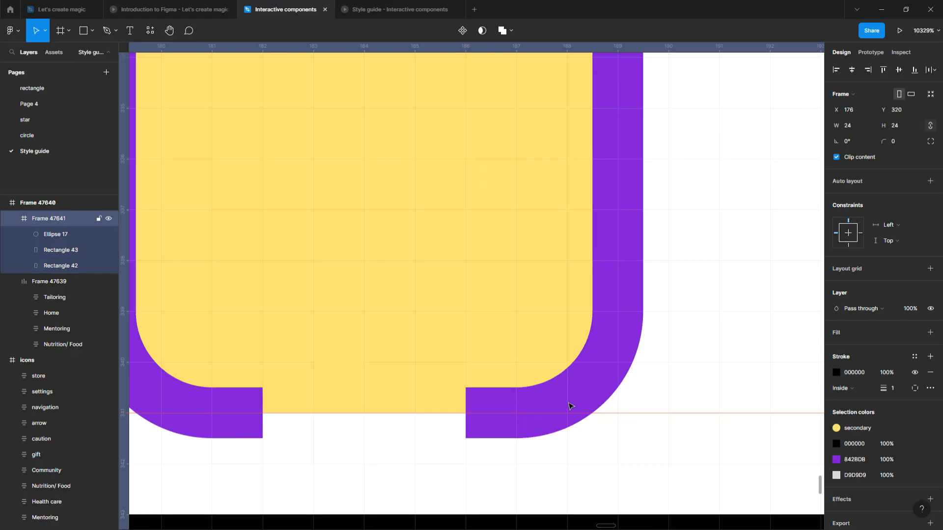
left_click(607, 378)
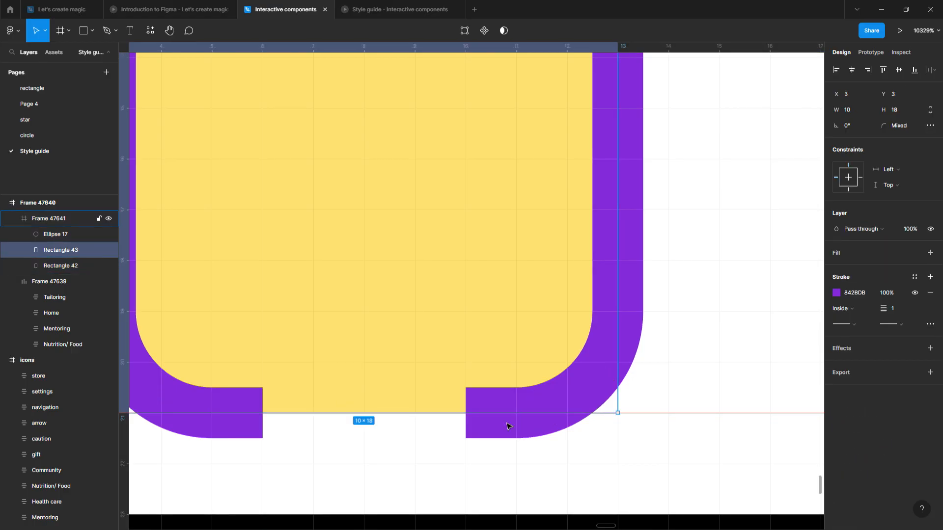
left_click_drag(448, 408, 444, 396)
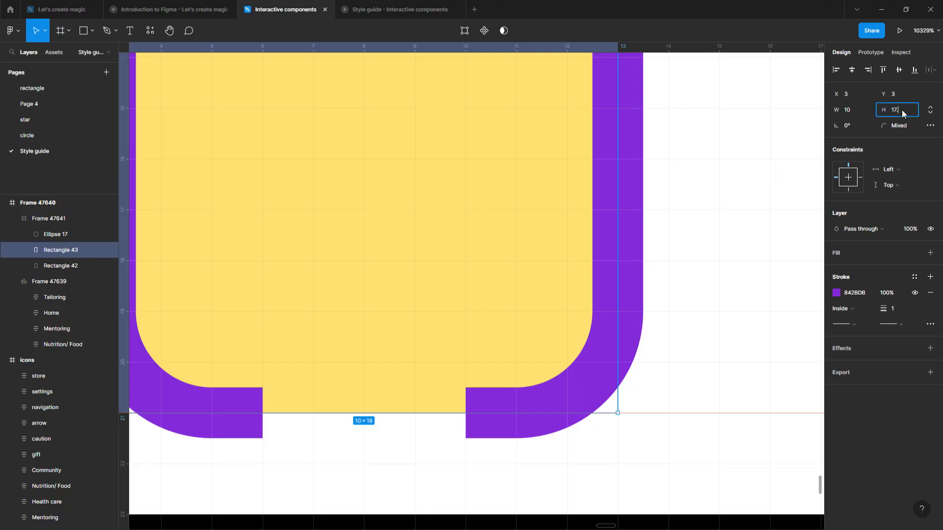
type("8")
key("Return")
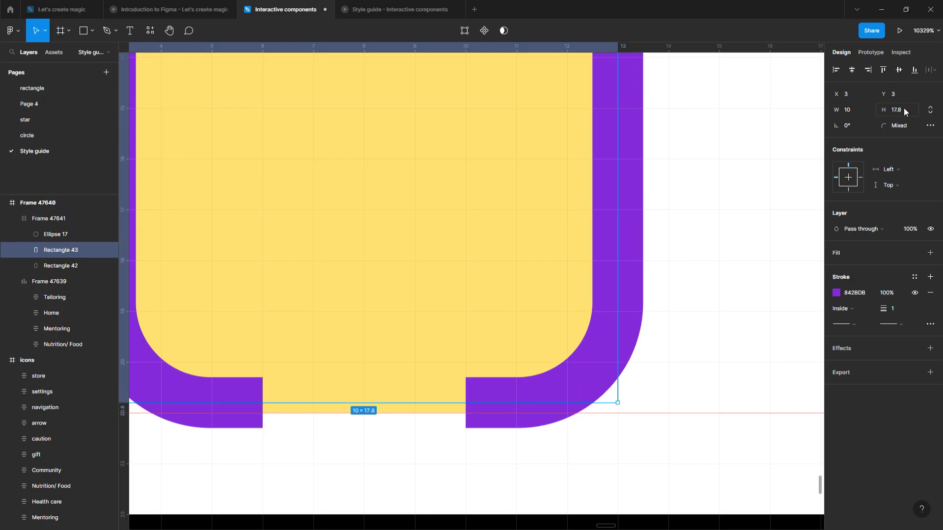
left_click(903, 110)
type("6")
key("Return")
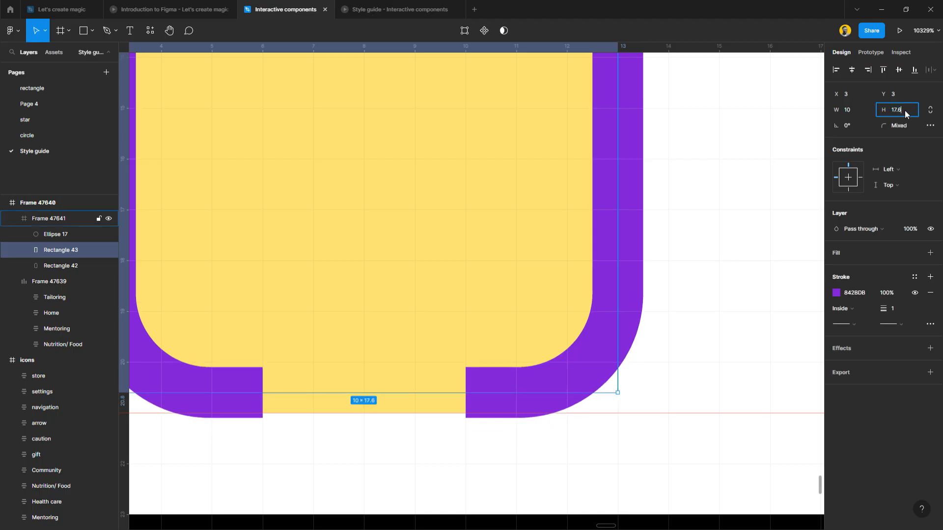
Fine-tune the purple outline's height to 17.51 so its open bottom ends sit on the lower guide
type("5")
key("Return")
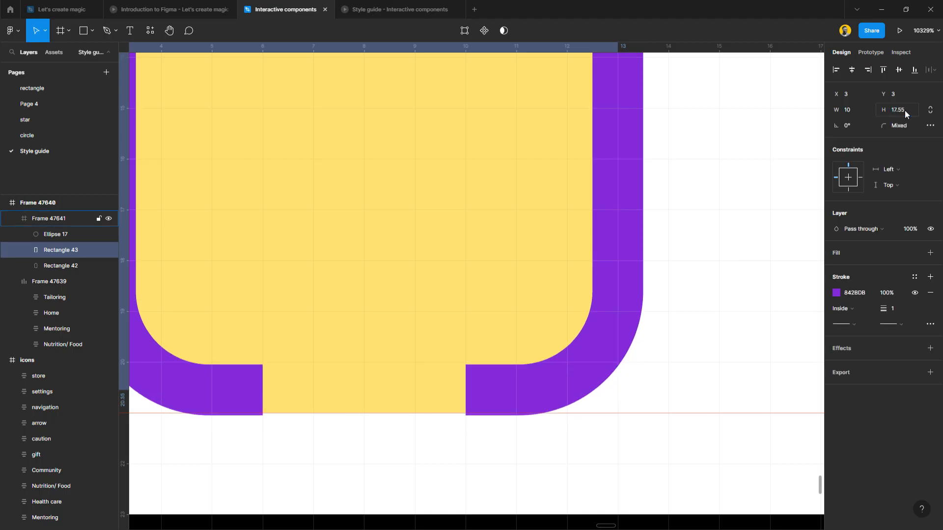
key("BackSpace")
type("1")
key("Return")
key("Escape")
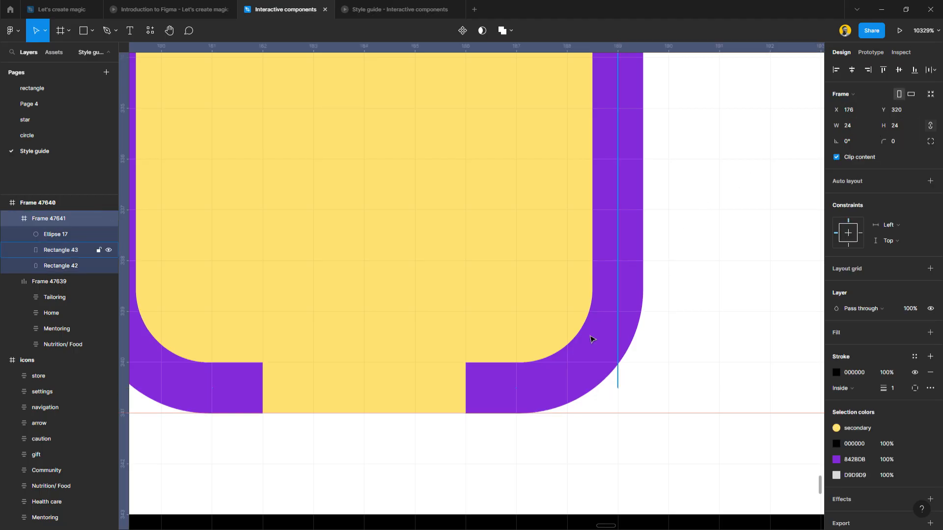
Replace the grey circle's fill with a 1 px inside stroke in the outline's purple, 842BDB
scroll(375, 337, "down", 6)
scroll(378, 352, "up", 2)
scroll(379, 352, "down", 5)
scroll(379, 351, "up", 1)
scroll(378, 350, "up", 3)
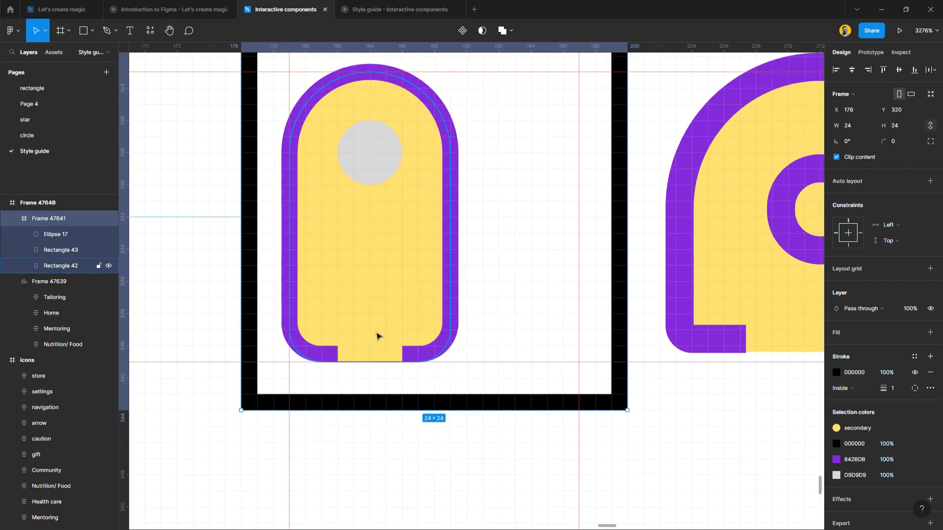
left_click(455, 234)
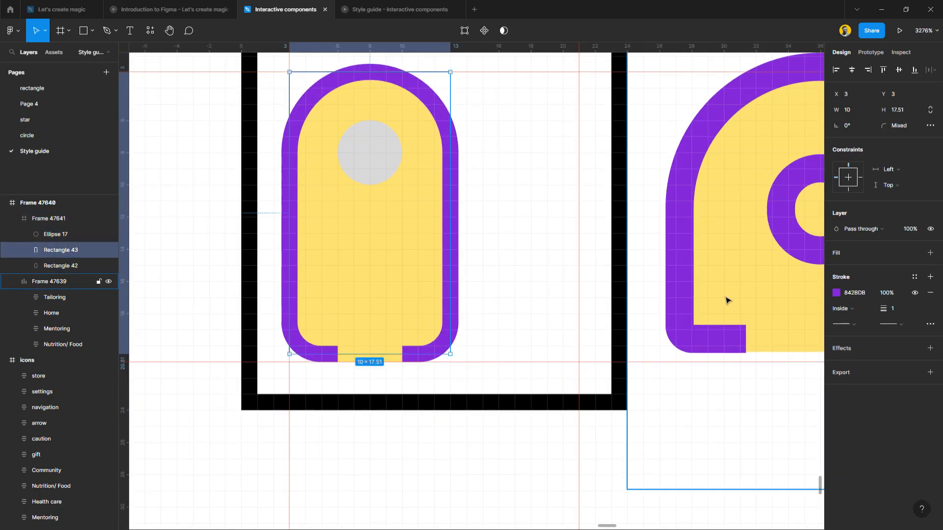
left_click(371, 160)
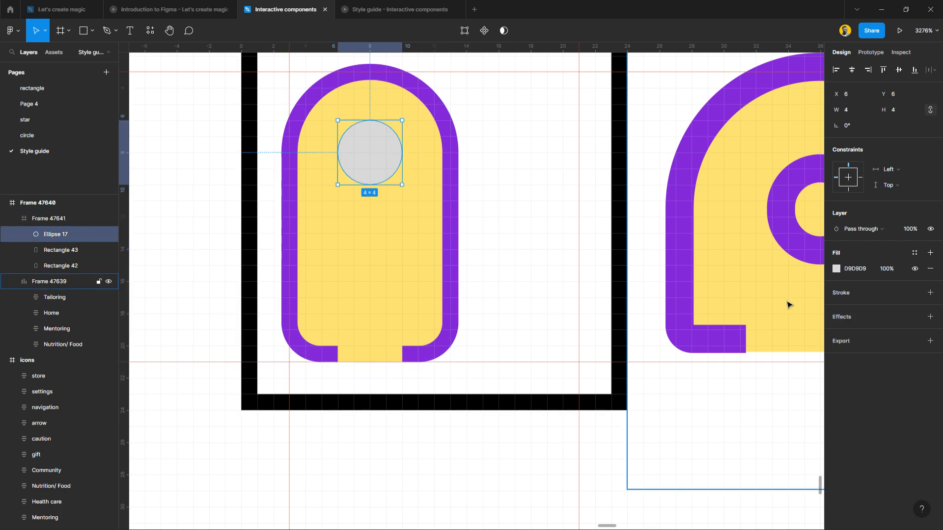
left_click(876, 294)
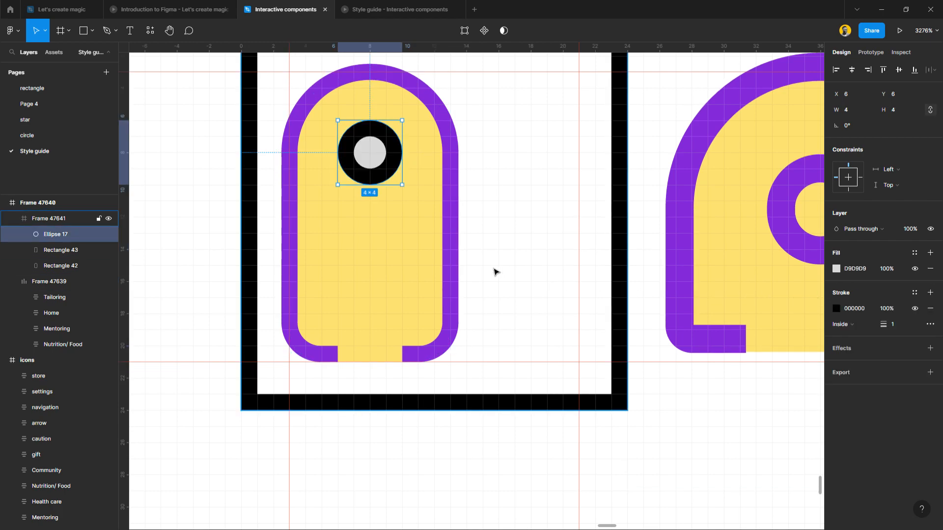
left_click(930, 268)
key("i")
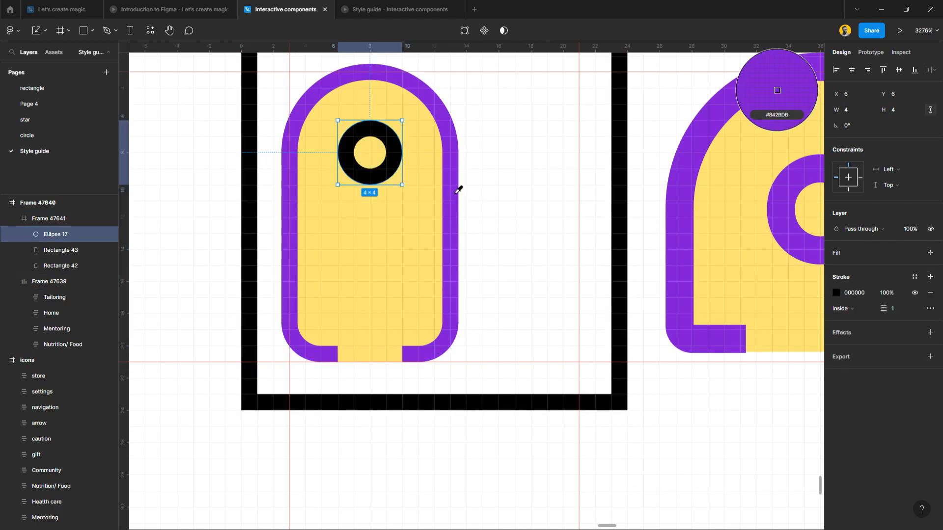
left_click(456, 189)
Draw an 8 × 7 rectangle at X 13, Y 14, from the outline's lower right side to the right and lower guides
left_click(464, 258)
scroll(368, 290, "right", 4)
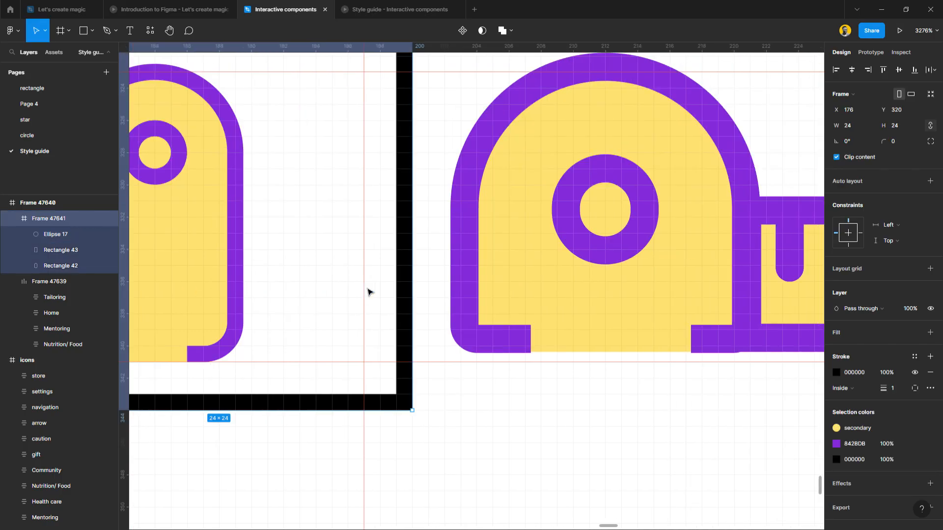
scroll(368, 291, "left", 3)
scroll(363, 297, "down", 3)
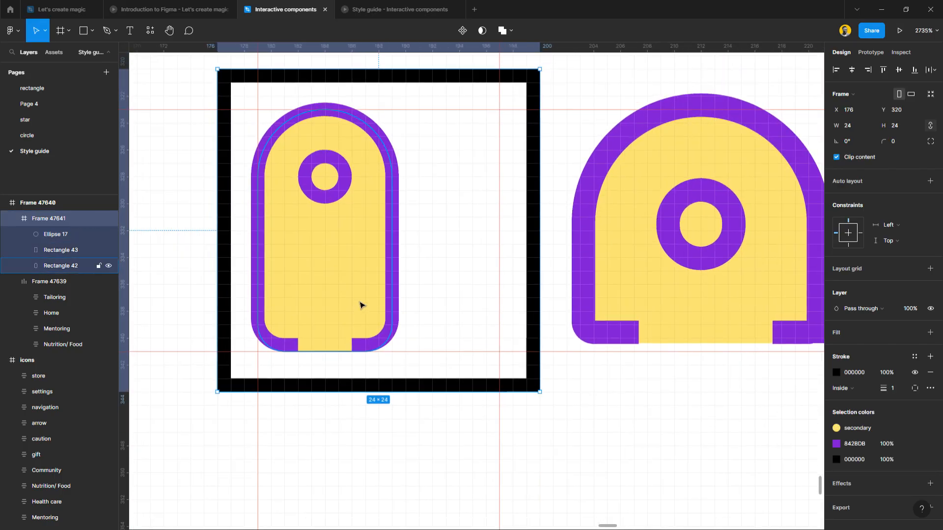
scroll(361, 302, "right", 2)
scroll(361, 305, "right", 4)
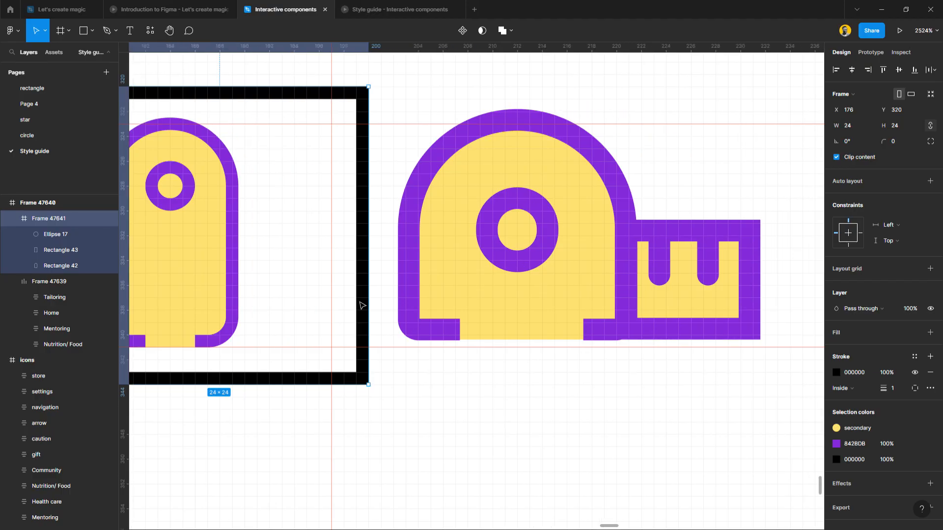
scroll(257, 275, "left", 2)
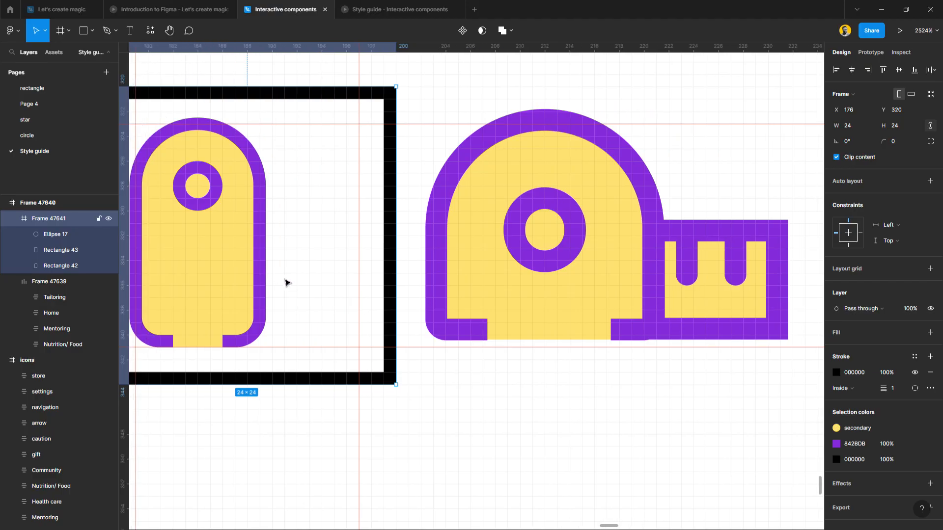
key("r")
left_click_drag(259, 261, 358, 347)
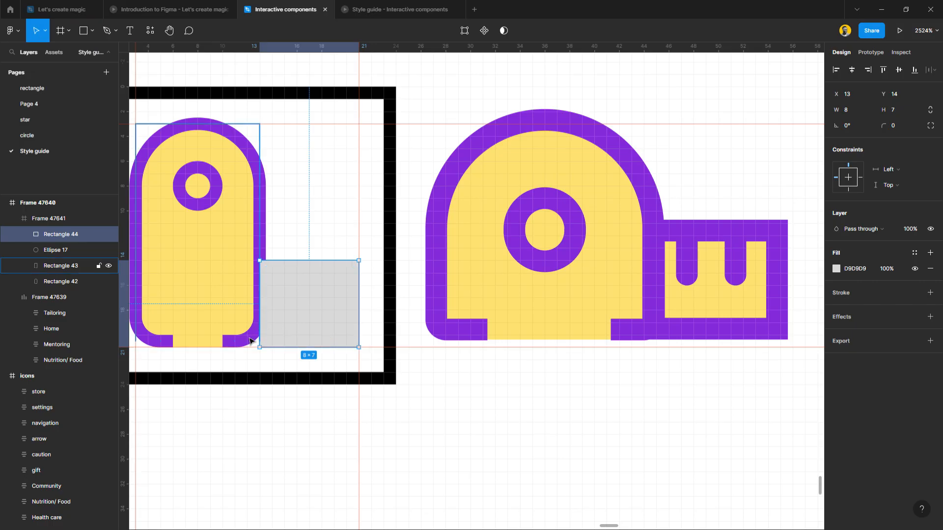
Set the corner radius of the purple outline's bottom-right point to 0 and finish vector editing
left_click(252, 341)
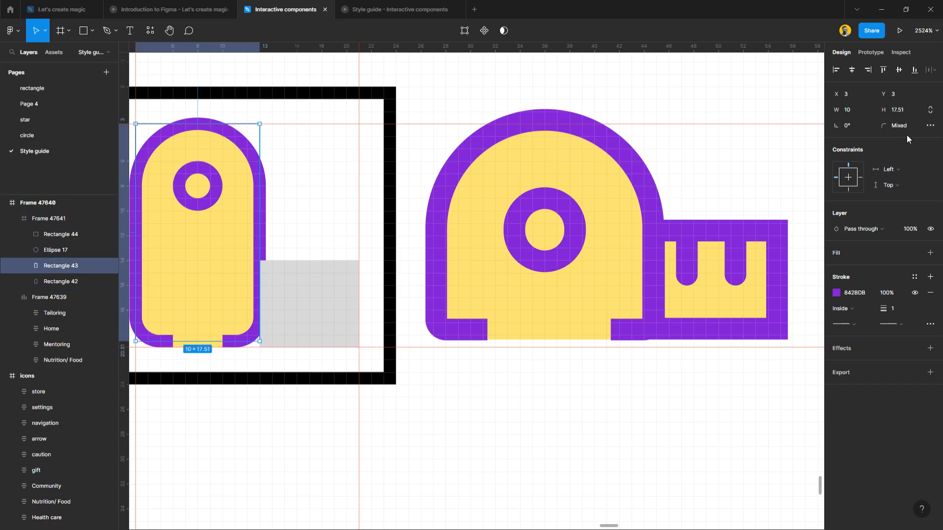
double_click(252, 341)
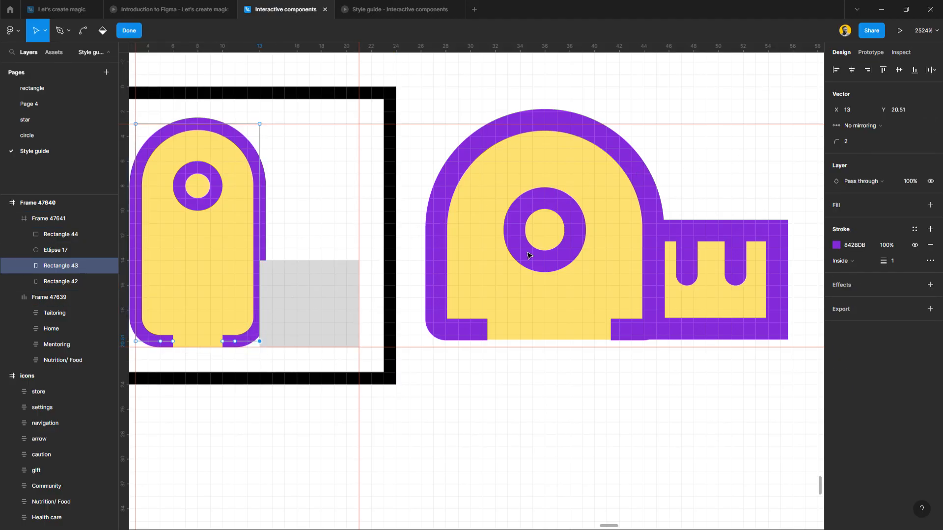
left_click_drag(845, 143, 834, 144)
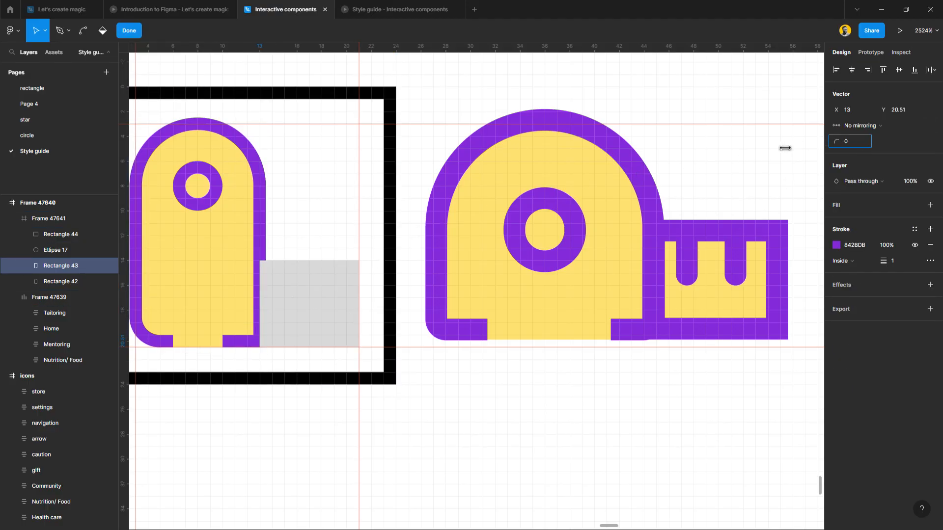
left_click(133, 35)
Add a 1 px inside stroke in purple 842BDB to the 8 × 7 rectangle and hide its fill
left_click(295, 327)
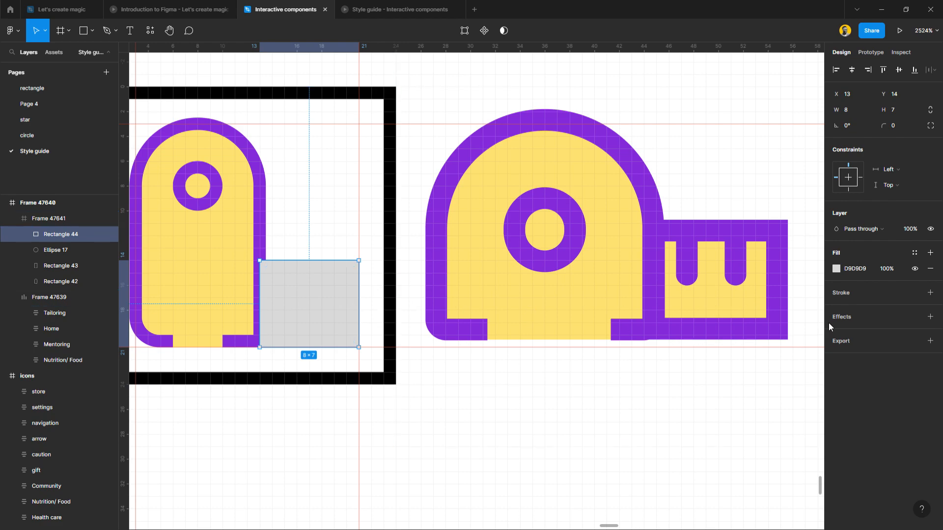
left_click(930, 293)
key("i")
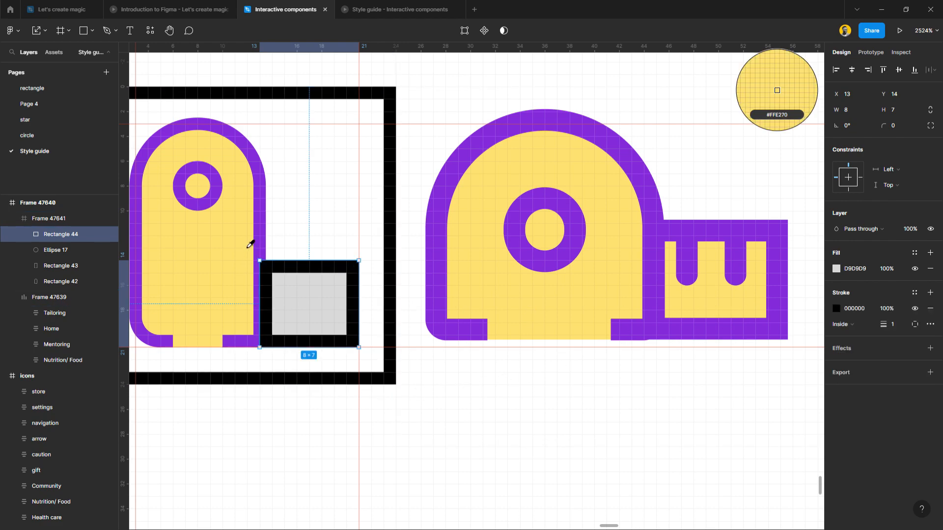
left_click(264, 245)
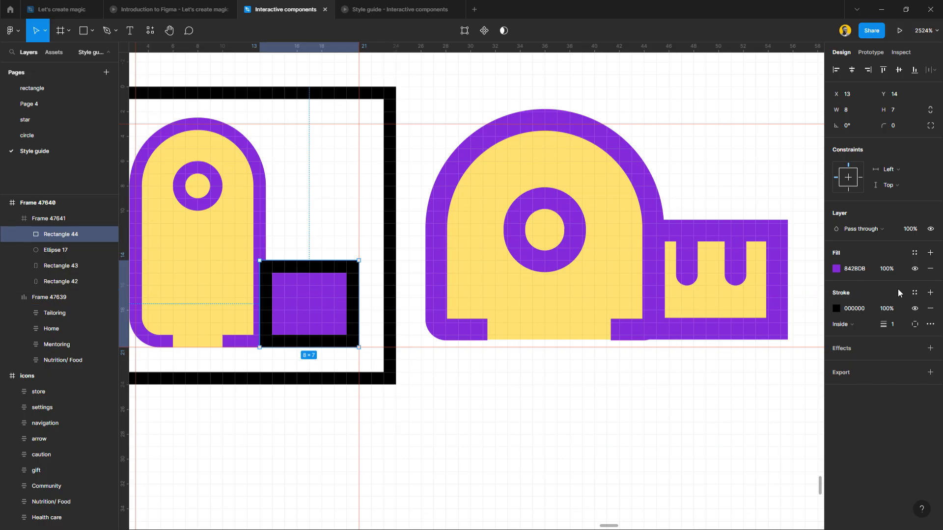
left_click(915, 268)
key("i")
left_click(267, 233)
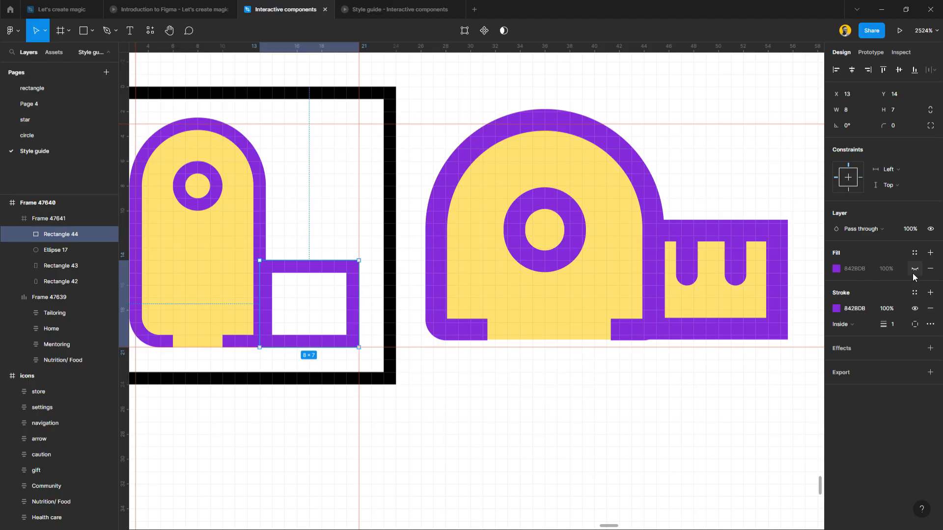
Change the rectangle's fill to the body's yellow, FFE270, and make the fill visible again
left_click(837, 269)
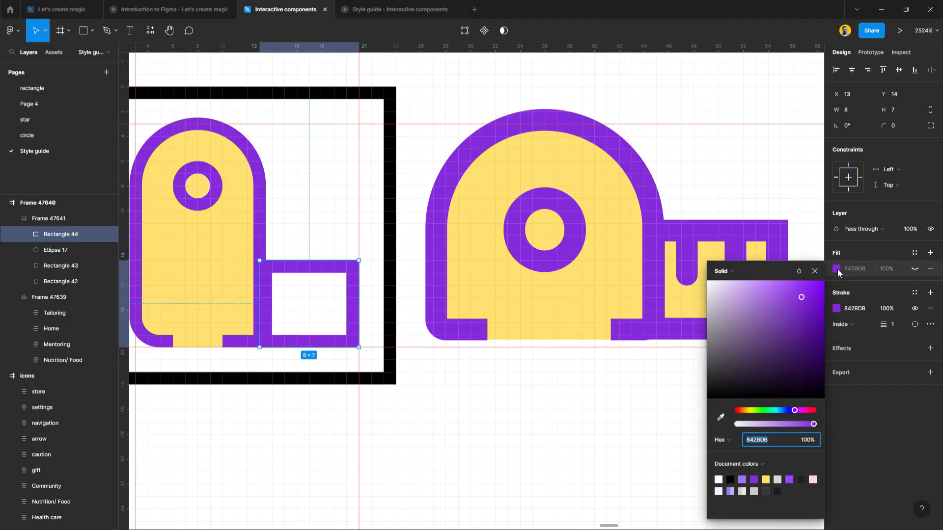
left_click(721, 416)
left_click(181, 242)
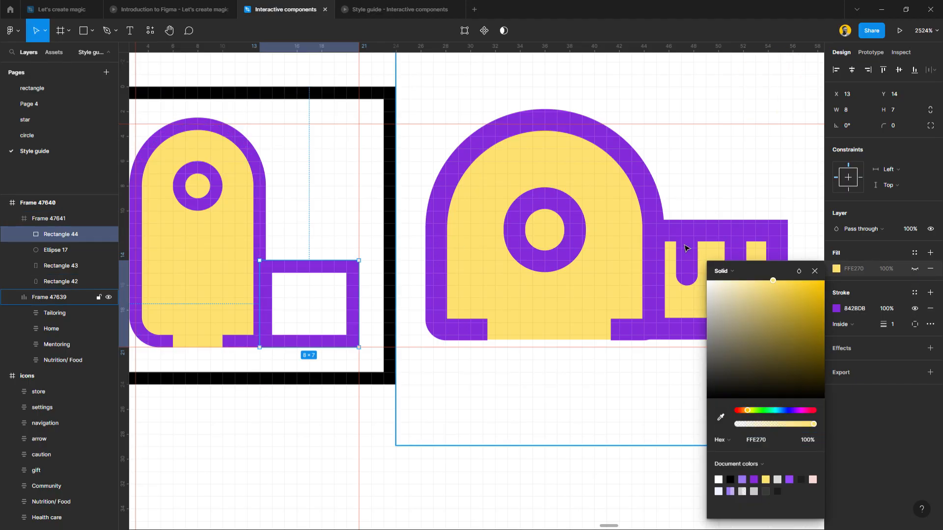
left_click(814, 272)
left_click(915, 269)
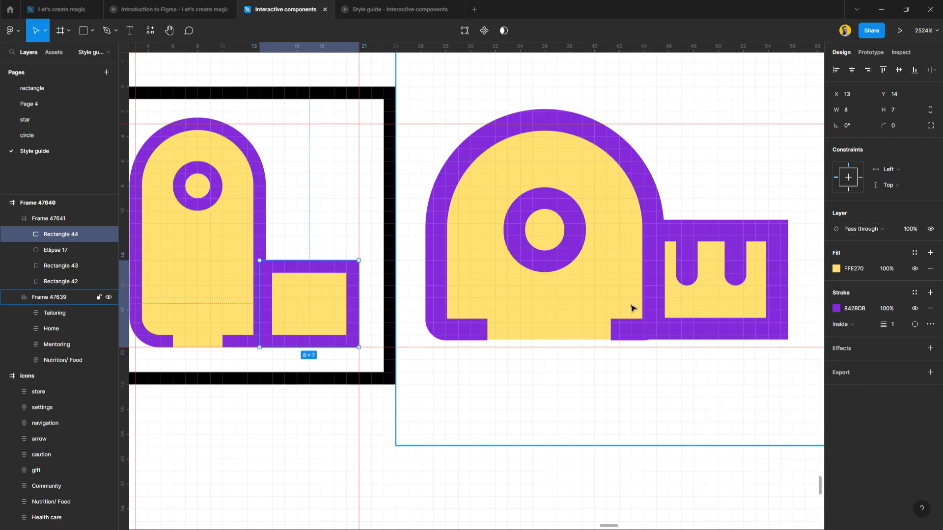
left_click(391, 433)
Draw a 3 px vertical line with the Pen tool from X 15.5, Y 14.5 down into the yellow tape rectangle
scroll(298, 338, "up", 1)
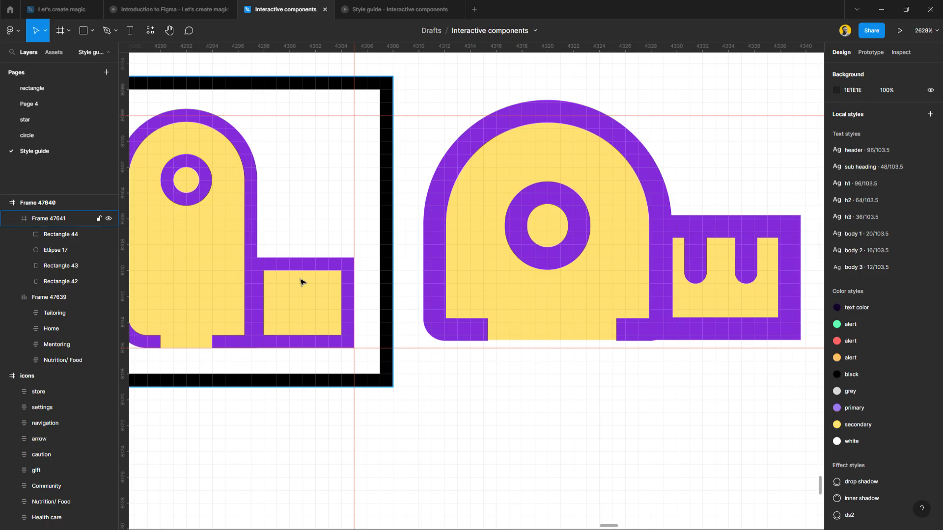
key("p")
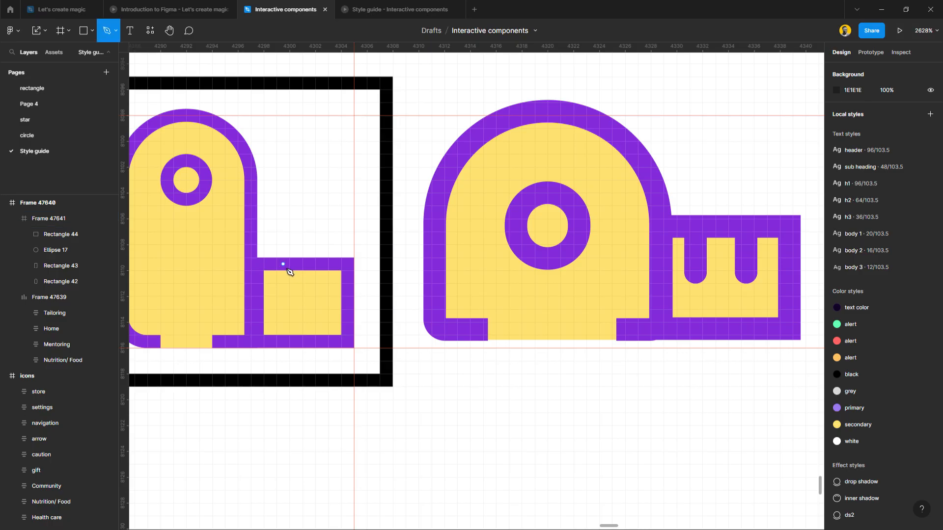
left_click(283, 264)
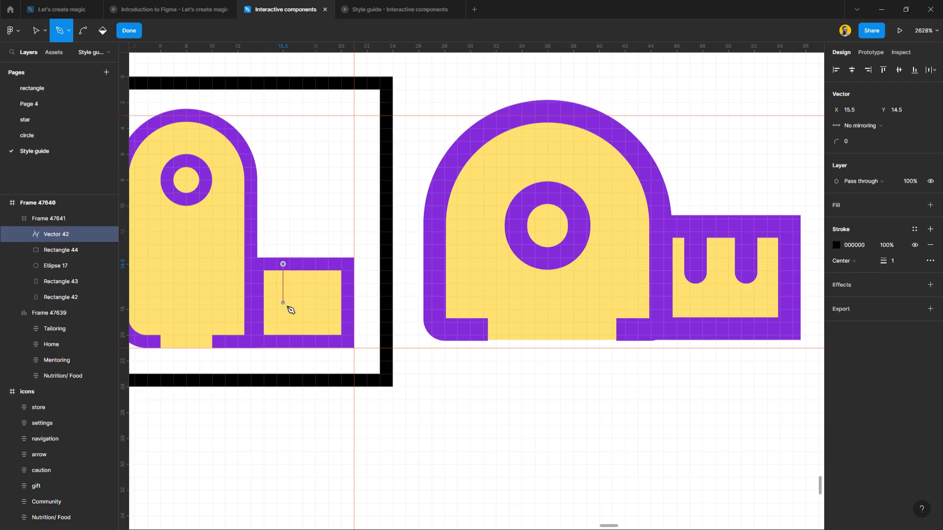
left_click(283, 303)
key("Escape")
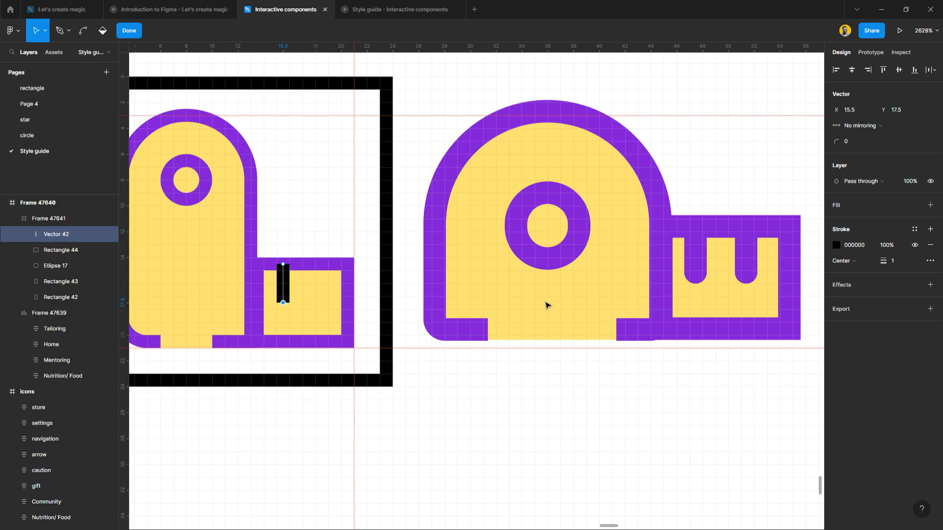
Match the vertical line's stroke to the outline purple, 842BDB, and finish vector editing
key("i")
left_click(351, 283)
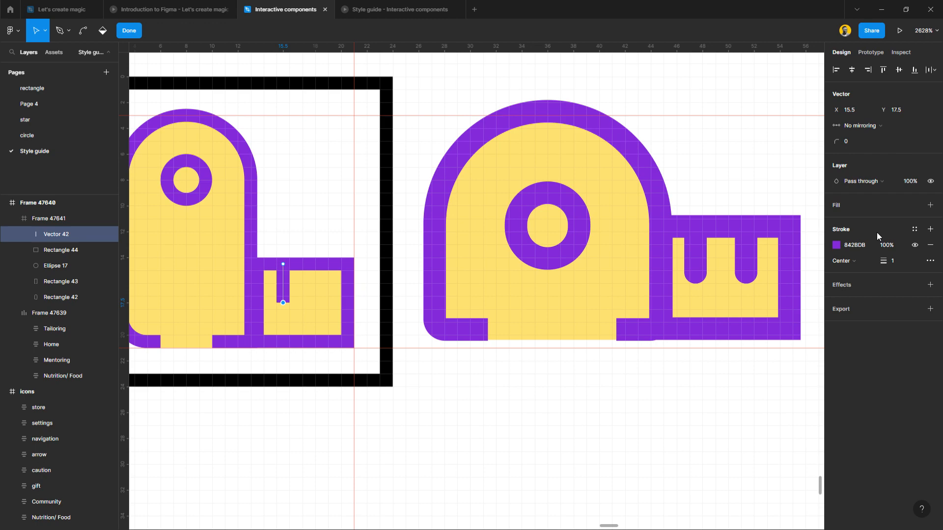
left_click(854, 261)
left_click(853, 262)
left_click(129, 30)
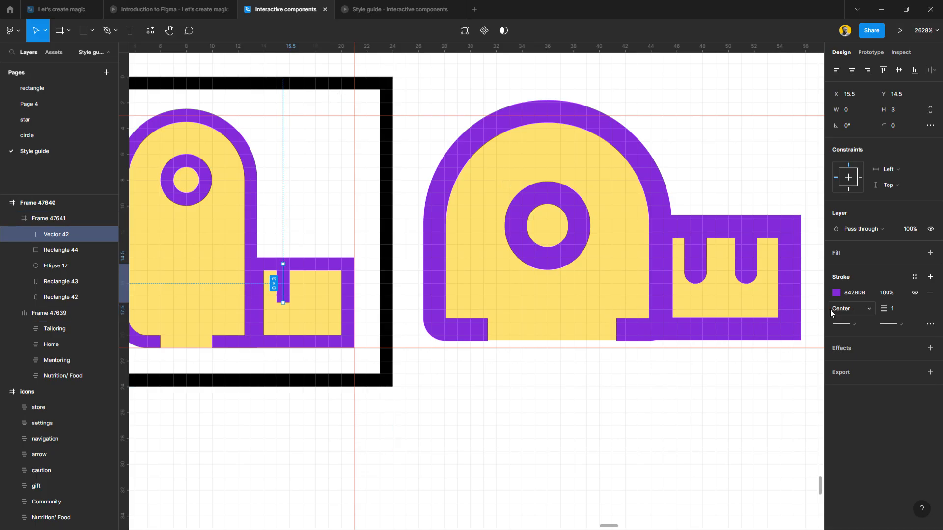
Give the vertical line round caps at both ends and duplicate it horizontally to X 18 as a second tape mark
left_click(855, 323)
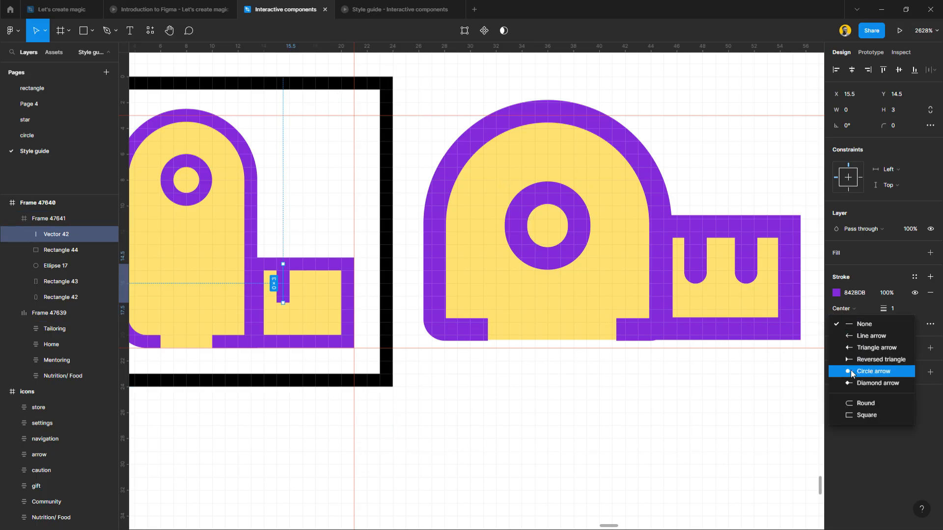
left_click(863, 404)
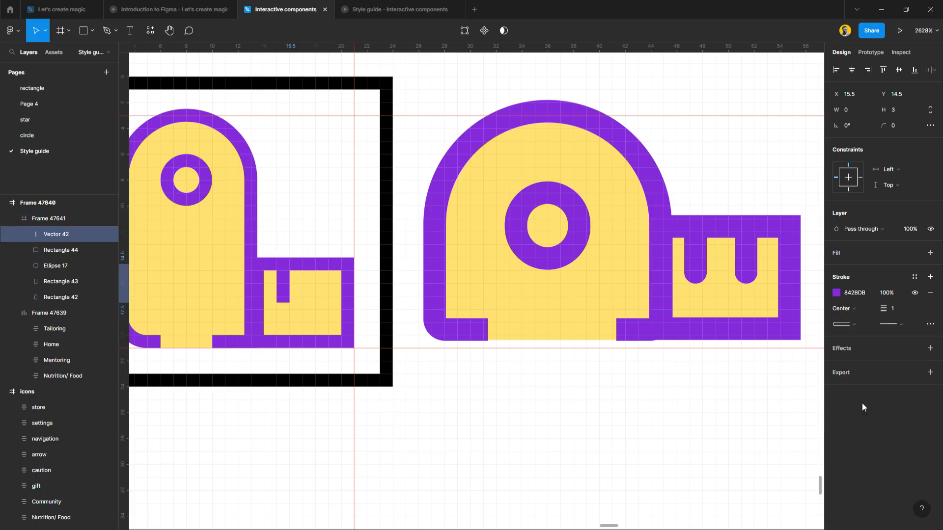
left_click(895, 326)
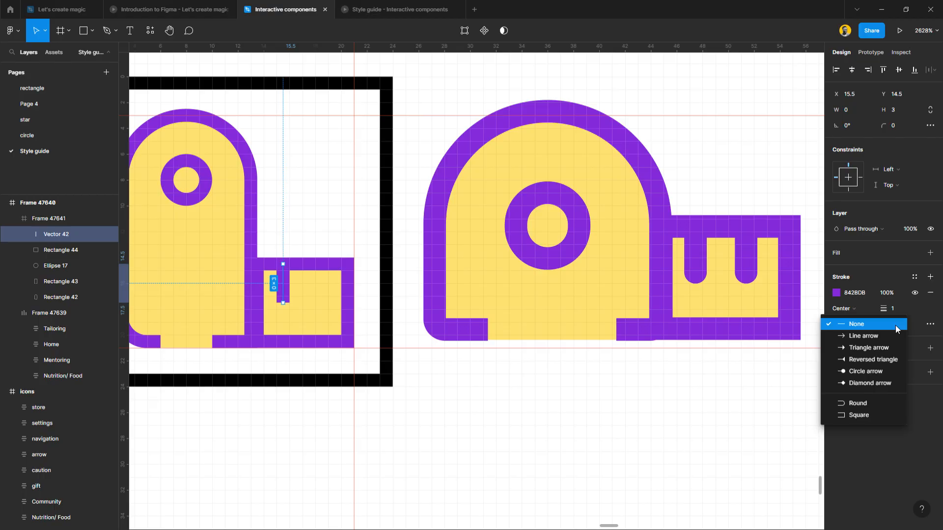
left_click(866, 405)
left_click(326, 417)
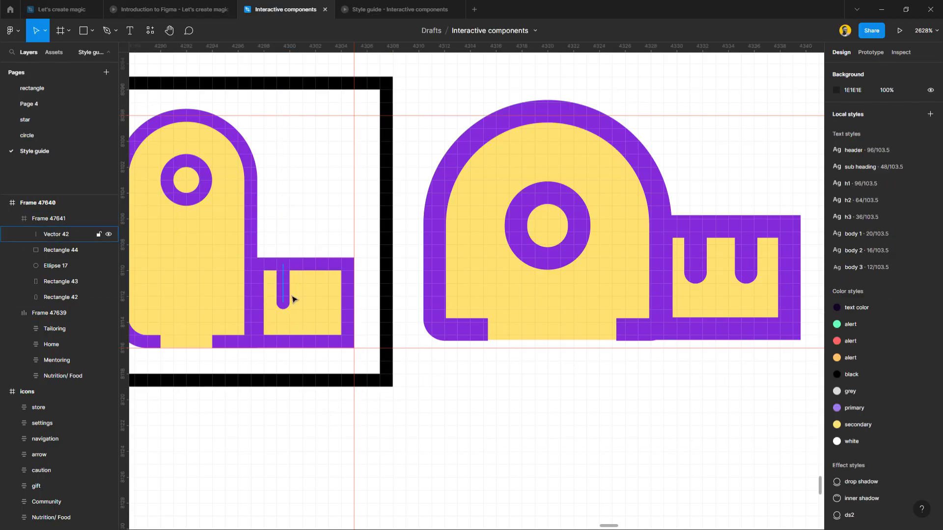
left_click(283, 294)
left_click_drag(289, 282, 322, 284)
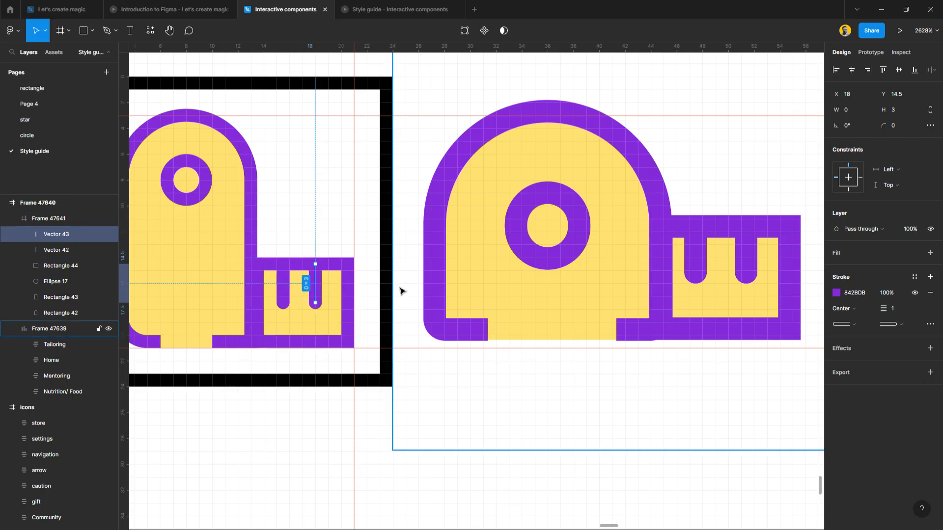
Try a corner radius of 2 on the tape rectangle's two right-hand points, set it to 1 instead, and finish vector editing
left_click(352, 271)
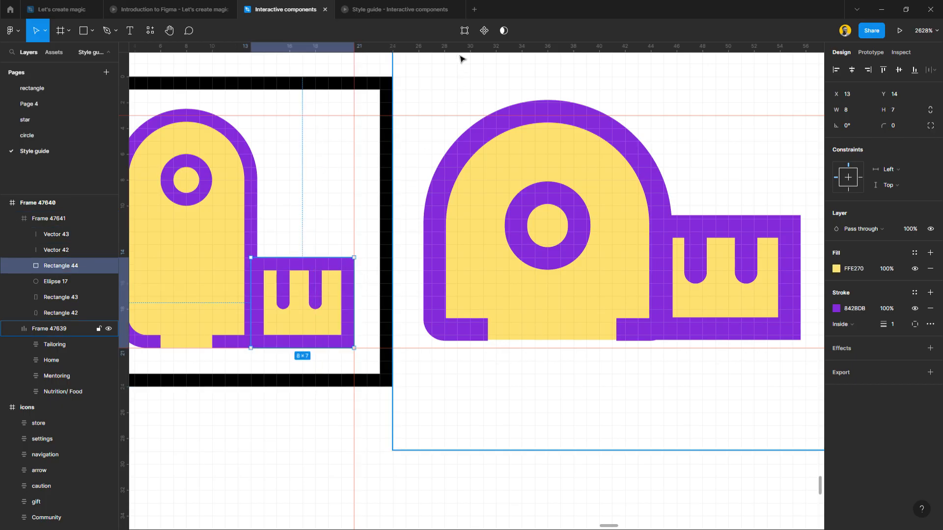
key("Return")
left_click_drag(365, 242, 343, 368)
left_click(862, 142)
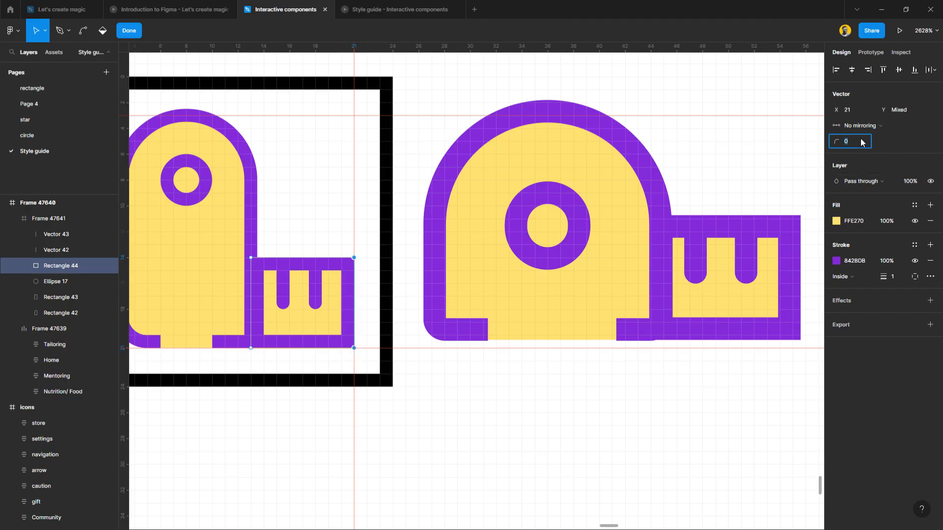
type("2")
key("Return")
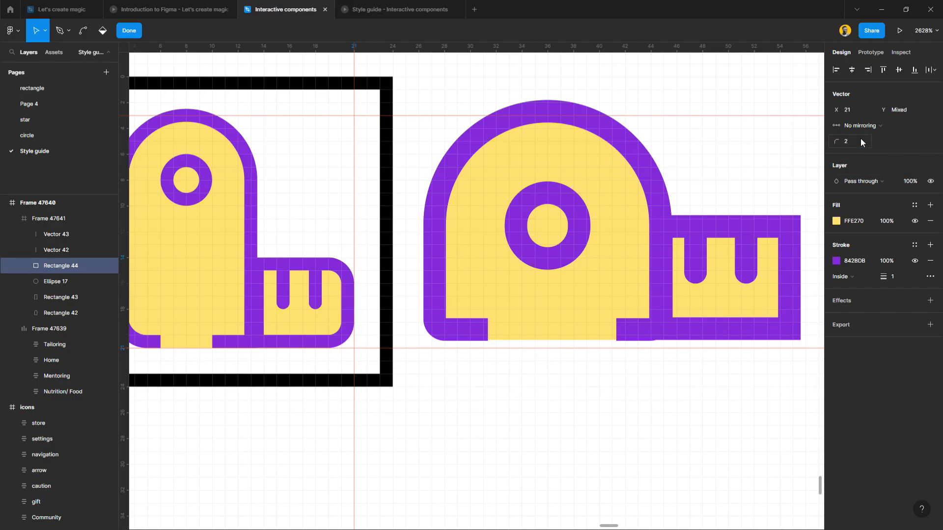
left_click(861, 141)
type("1")
key("Return")
key("ctrl+a")
key("Escape")
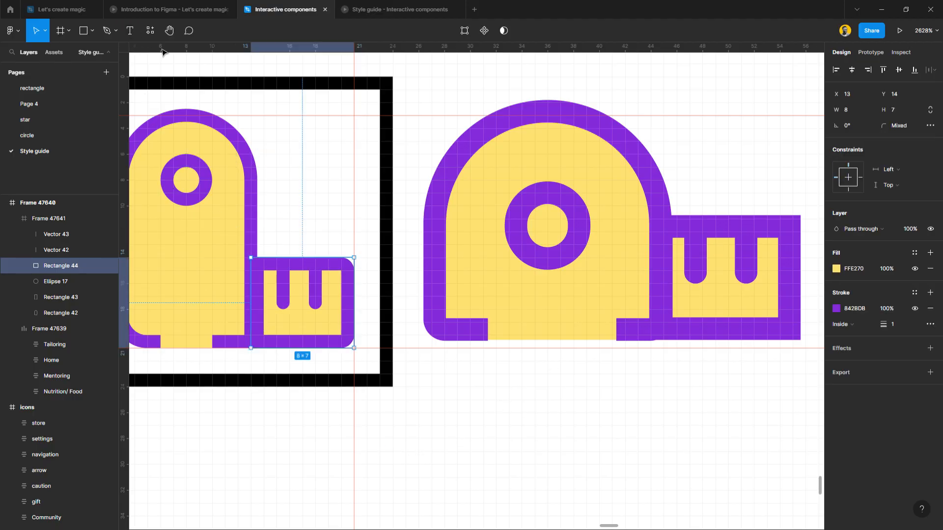
left_click(322, 448)
Move the row of sample icons right to X 209, away from the icon frame
scroll(350, 403, "down", 5)
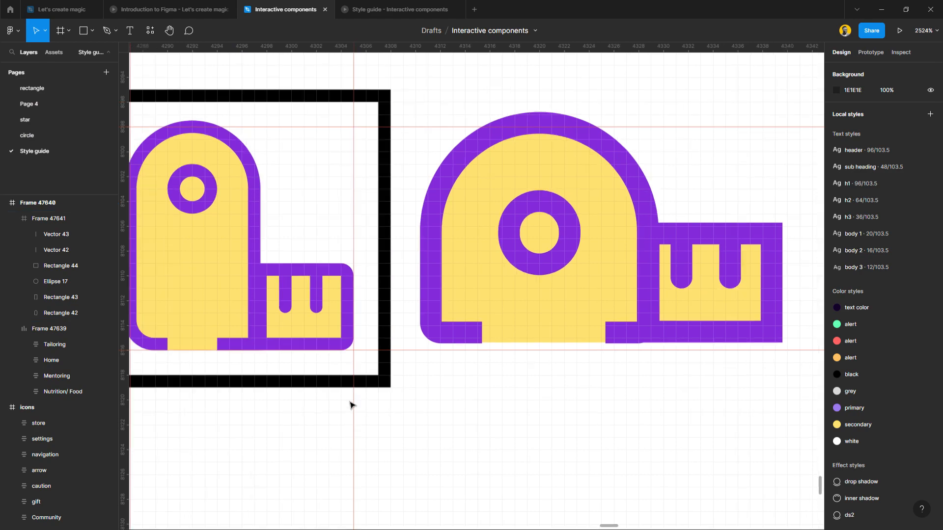
scroll(352, 403, "up", 2)
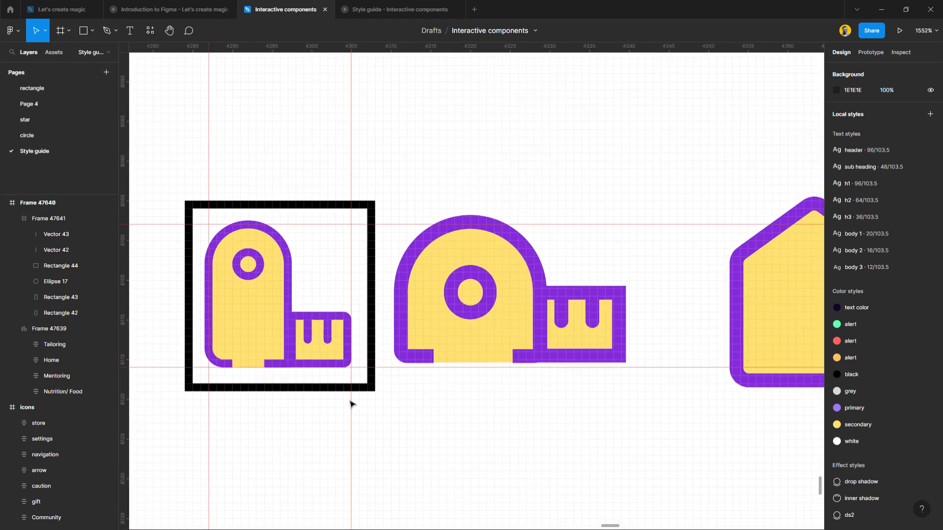
left_click(269, 319)
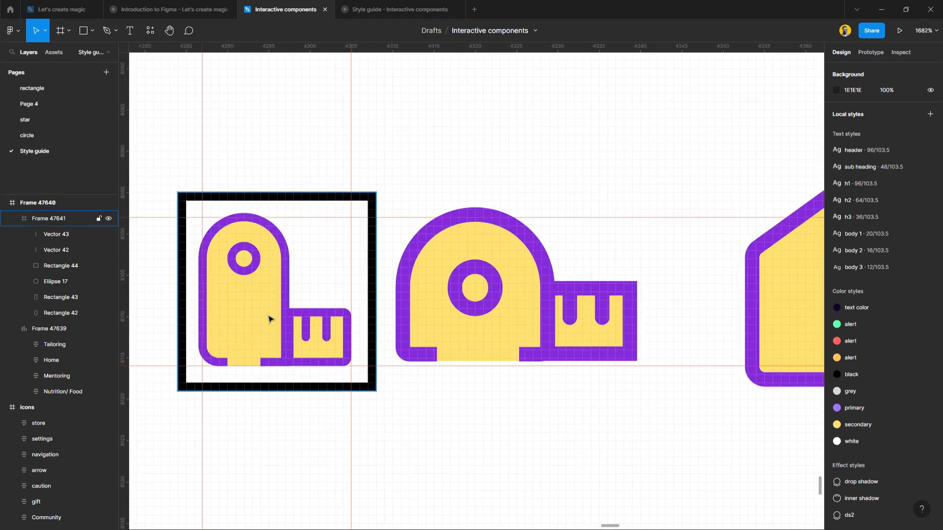
left_click(250, 271)
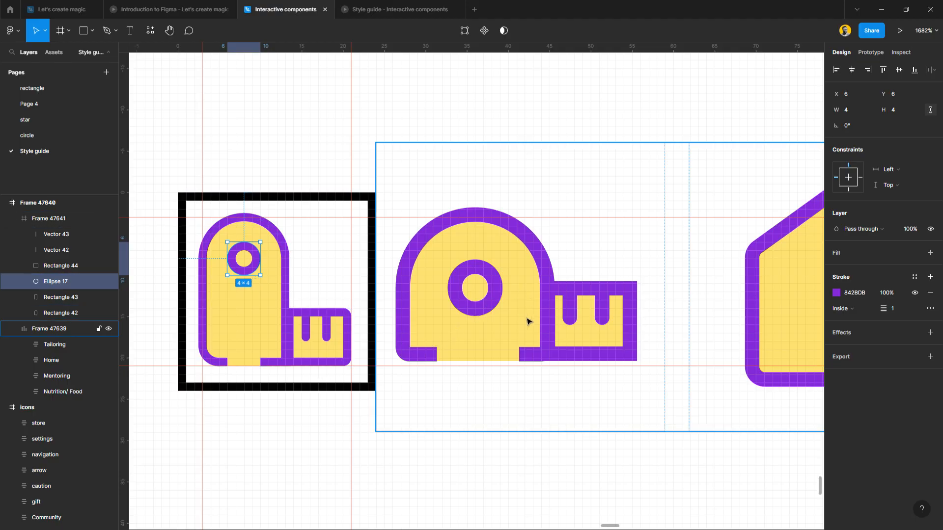
left_click_drag(467, 330, 543, 327)
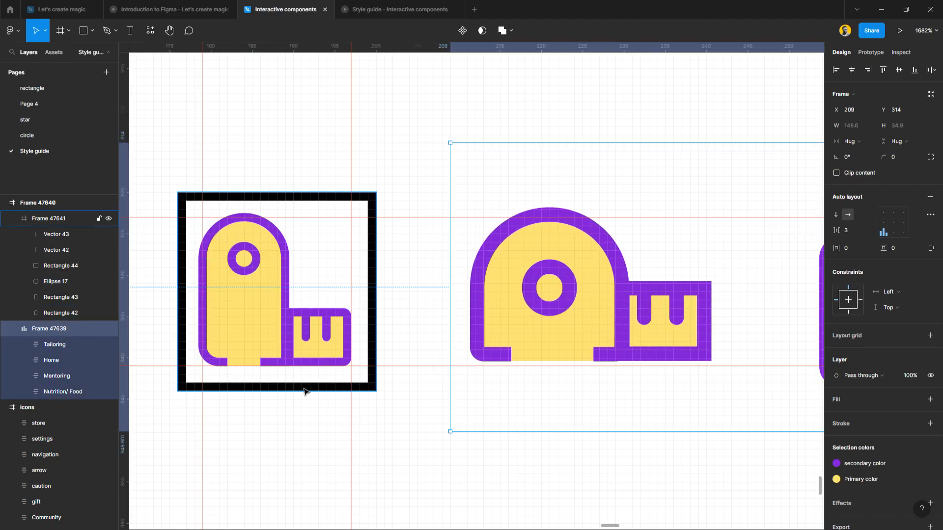
left_click(296, 432)
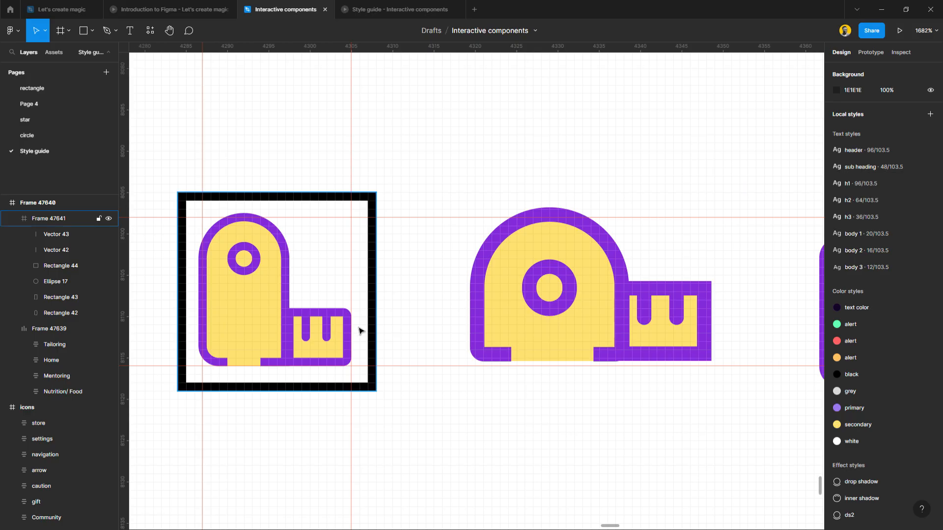
Send the tape rectangle behind the body shapes and extend its left edge to X 12 for a width of 9
scroll(255, 386, "down", 5)
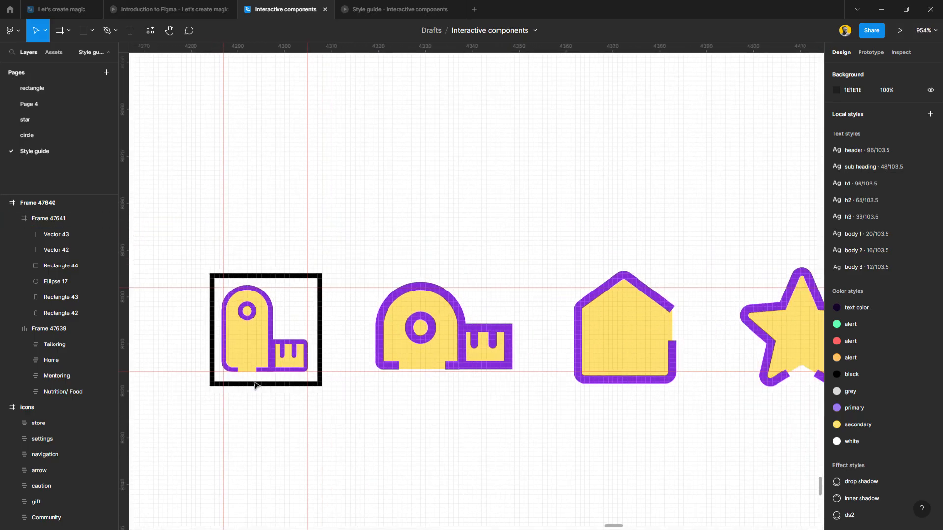
scroll(255, 385, "right", 3)
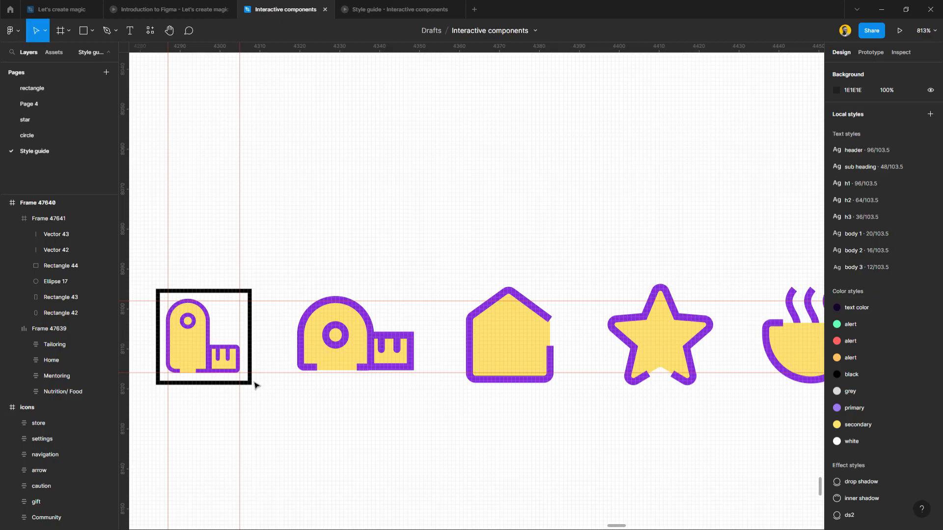
scroll(196, 363, "up", 12)
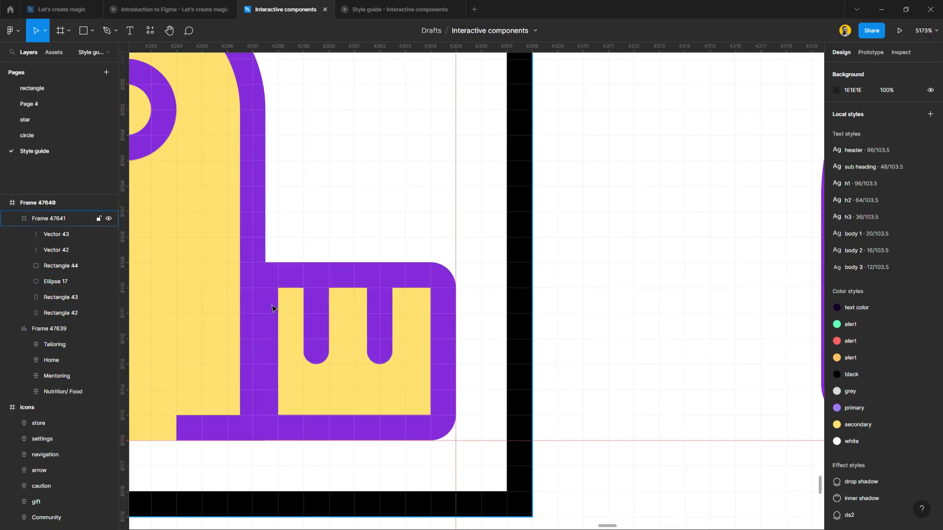
left_click(265, 318)
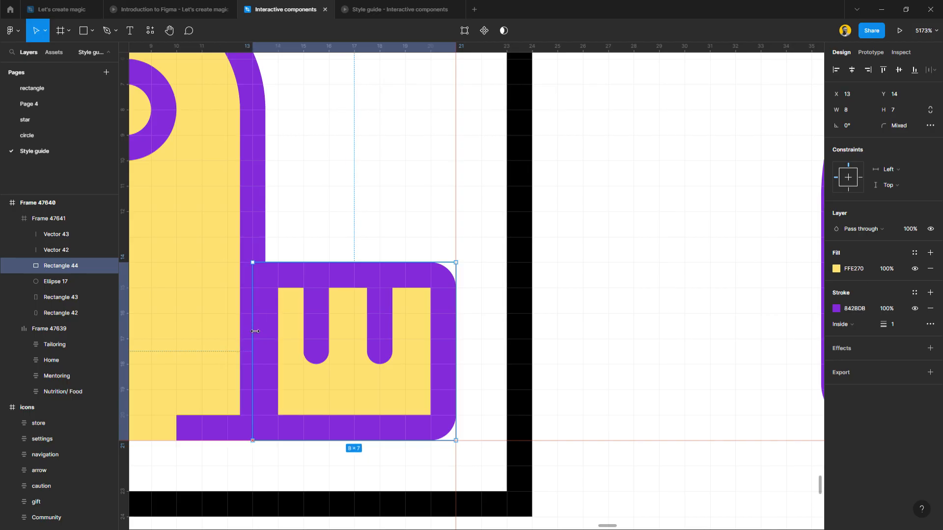
key("ctrl+shift+bracketleft")
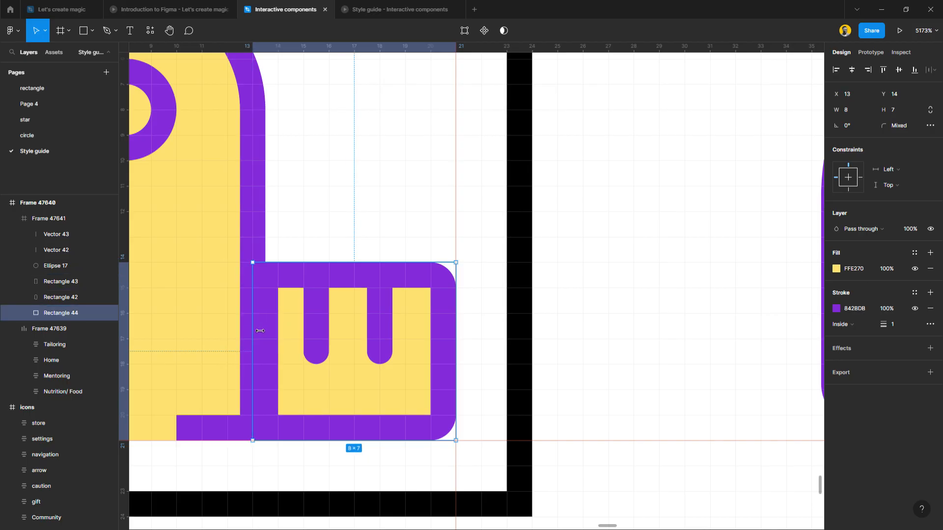
left_click_drag(250, 331, 228, 331)
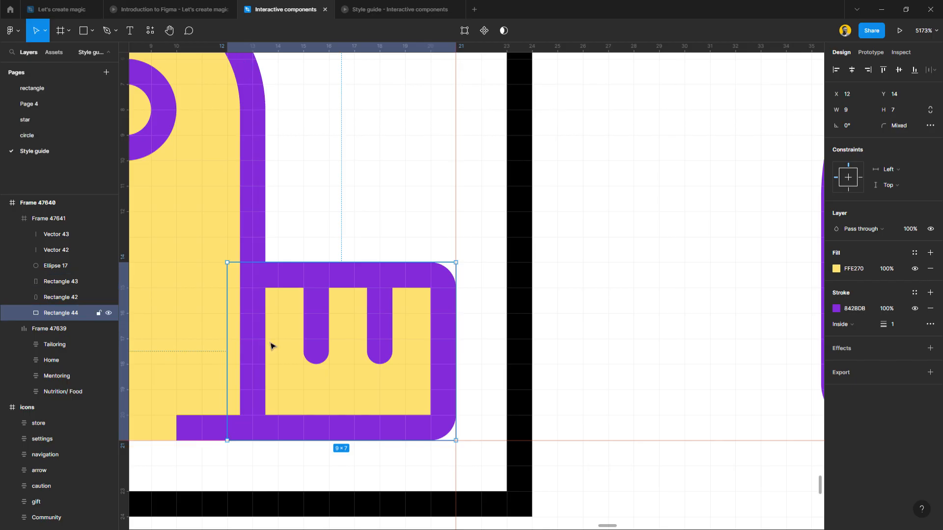
left_click(301, 465)
scroll(333, 396, "down", 5)
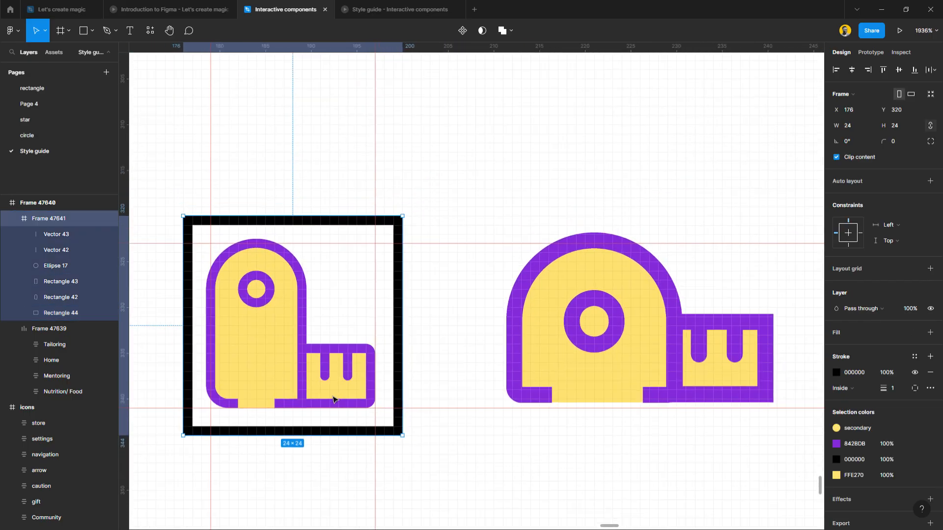
left_click(332, 456)
Duplicate the 24 × 24 tape-measure frame straight down to Y 358
scroll(332, 456, "down", 3)
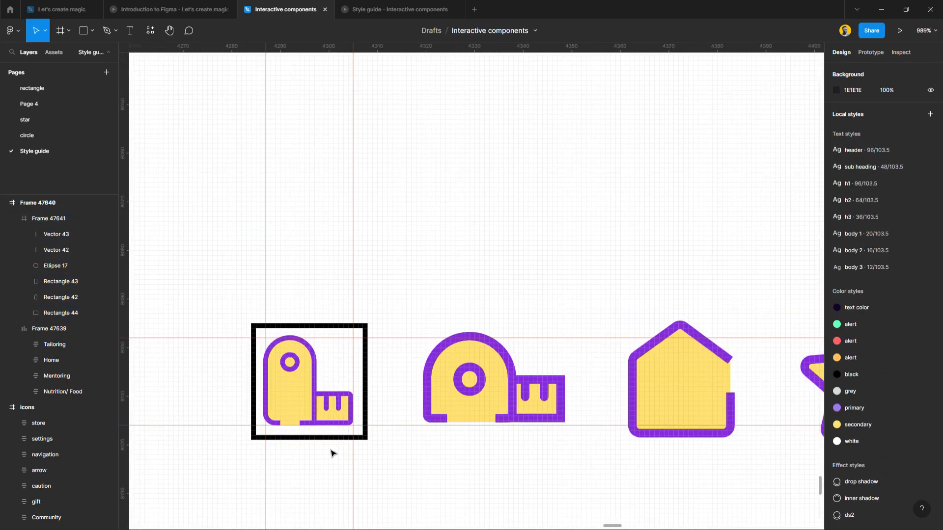
scroll(333, 454, "up", 2)
scroll(333, 437, "down", 3)
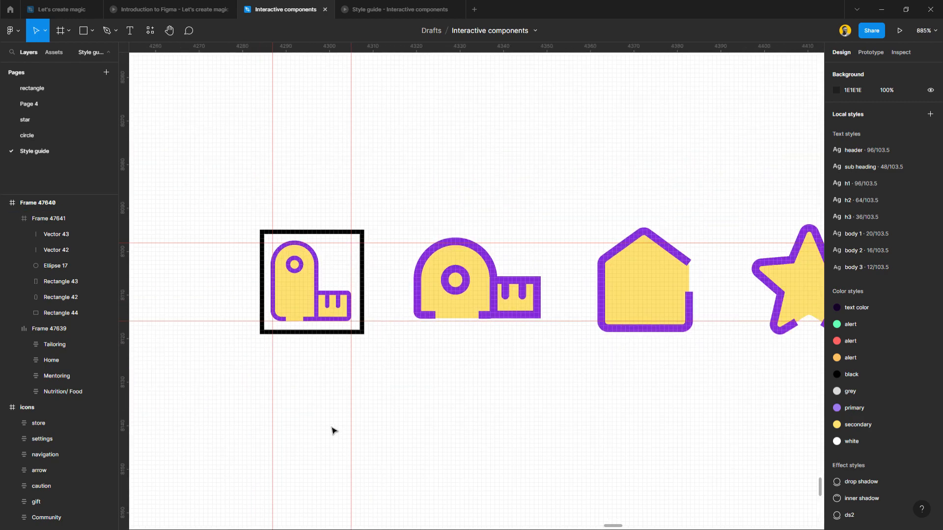
left_click(307, 278)
left_click_drag(305, 255, 305, 412)
scroll(491, 393, "up", 1)
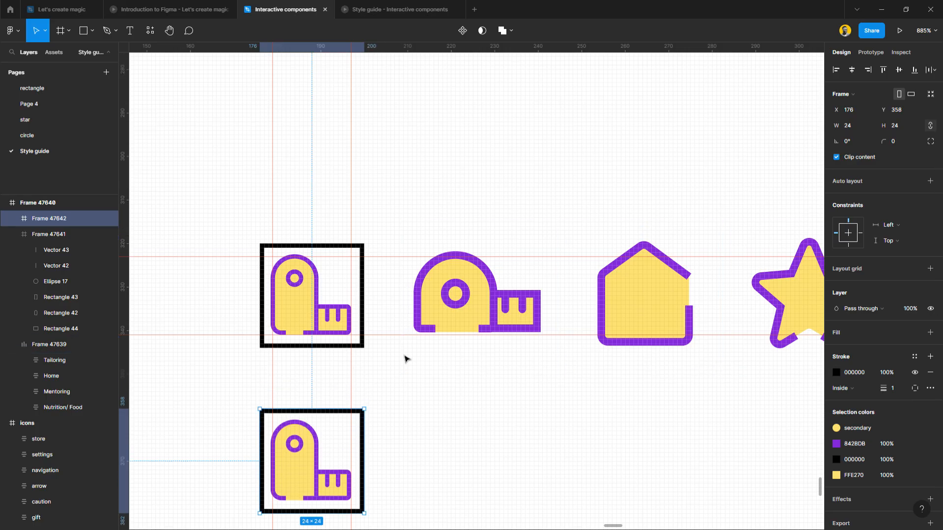
Reorder the sample icon row so the Tailoring icon comes after the Home icon
double_click(508, 318)
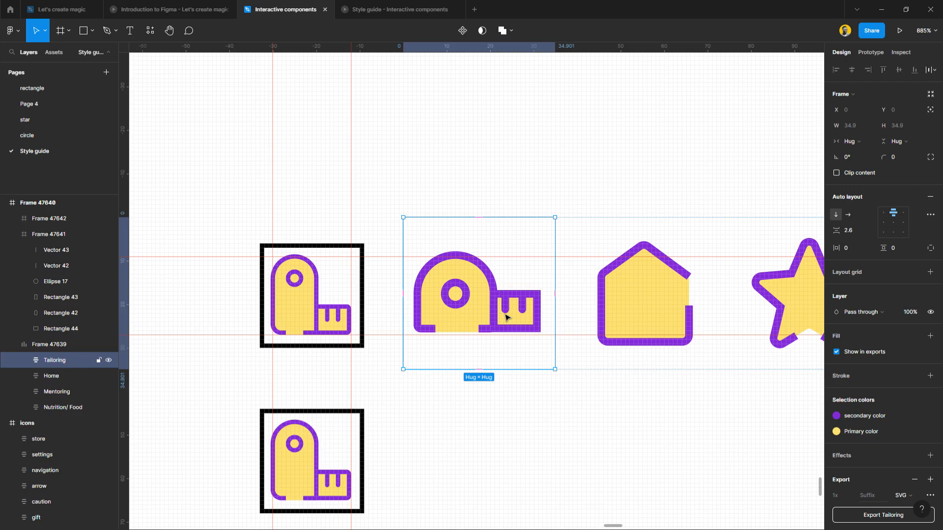
key("Right")
left_click(482, 431)
Move the sample icon row left until it adjoins the right edge of the upper tape-measure frame
scroll(283, 275, "up", 2)
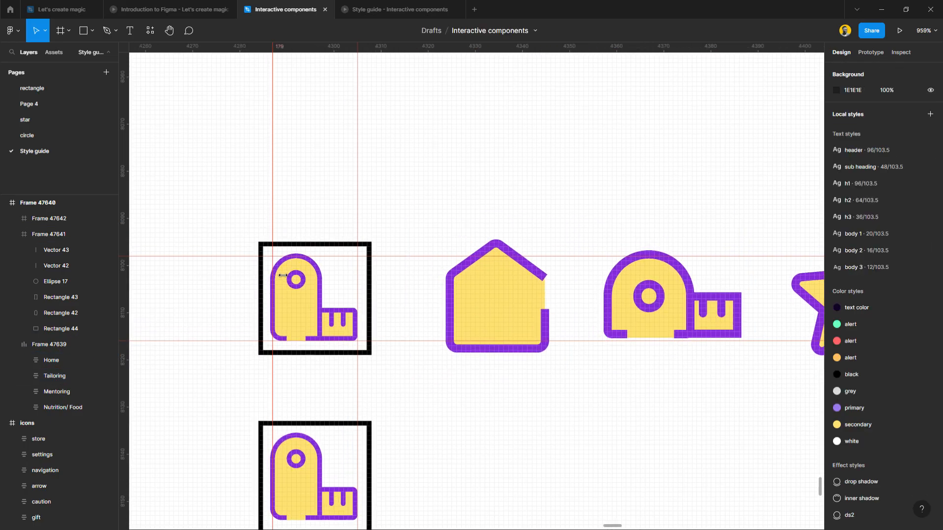
scroll(283, 275, "up", 3)
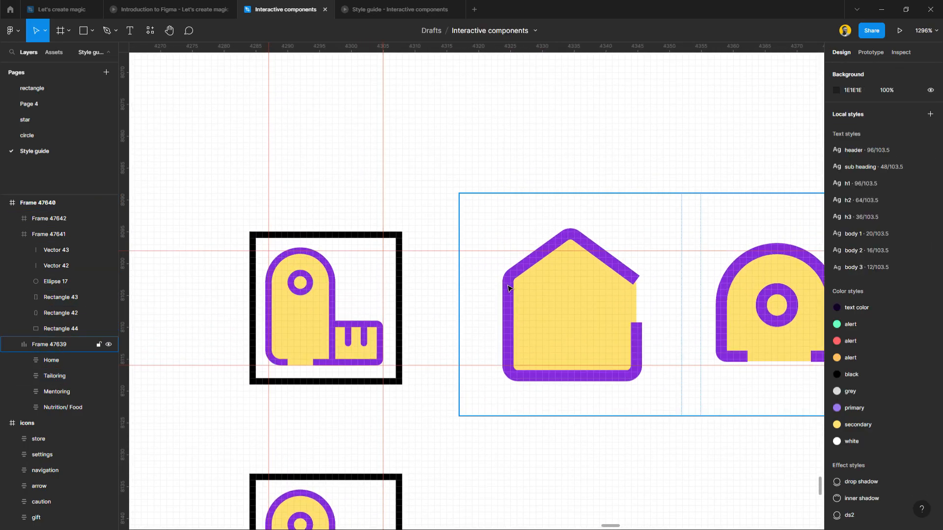
left_click(571, 300)
left_click_drag(574, 306, 518, 316)
left_click(412, 143)
scroll(366, 340, "up", 3)
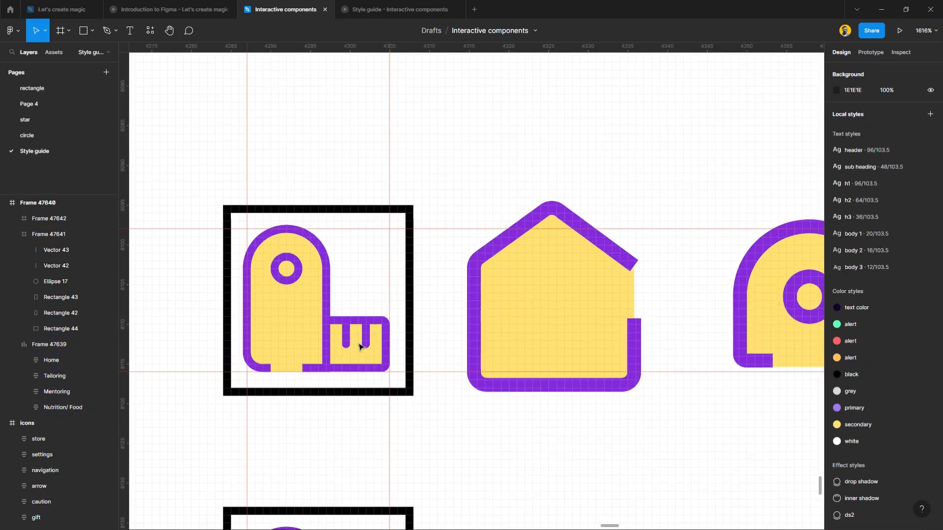
Delete all the tape-measure shapes from the upper 24 × 24 frame, leaving the frame empty
left_click(327, 317)
left_click(325, 317)
key("Delete")
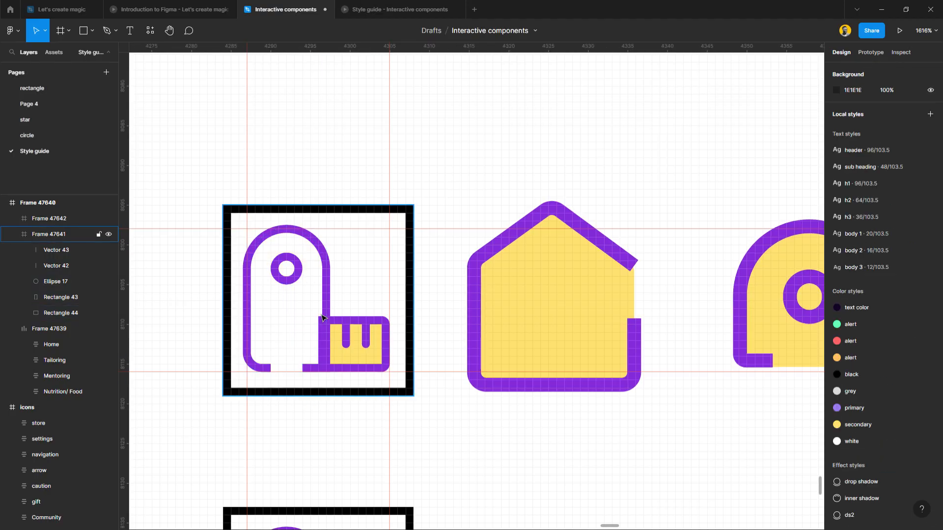
left_click(235, 296)
left_click(41, 251)
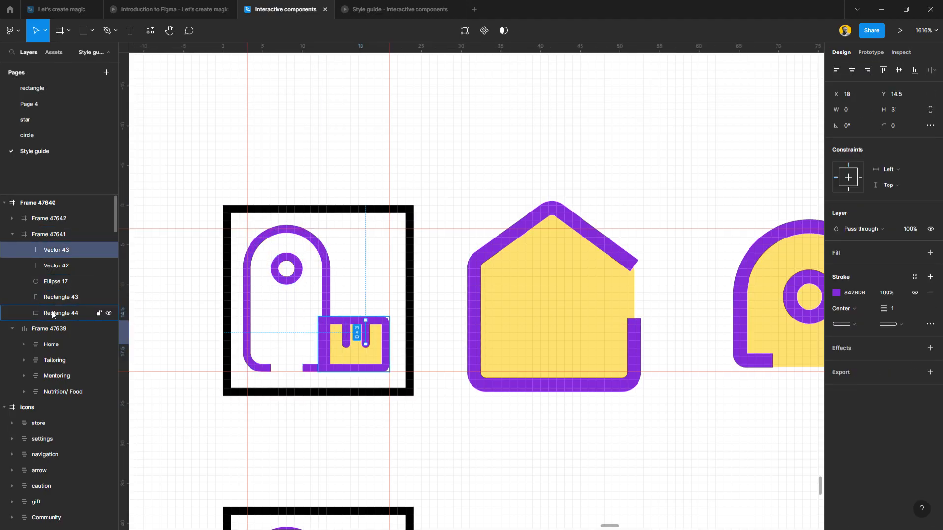
left_click(56, 312, "shift")
key("Delete")
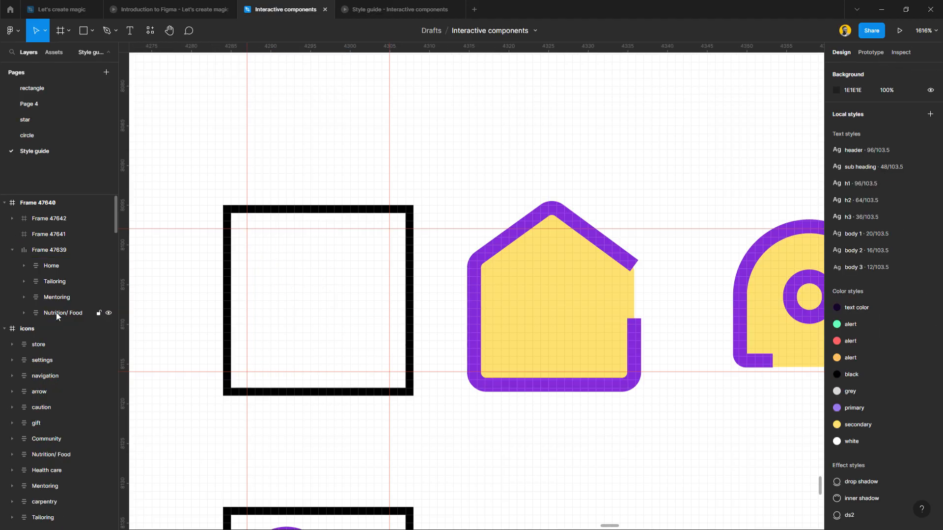
Draw an 18 × 18 rectangle between the guides at X 3, Y 3 in the empty frame and set its corner radius to 2
scroll(269, 275, "up", 1)
scroll(269, 275, "up", 1)
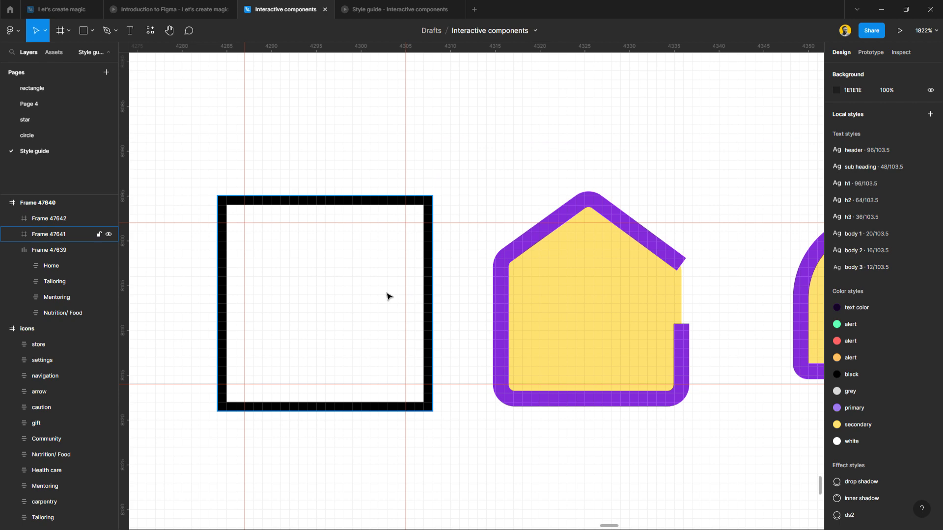
key("r")
left_click_drag(245, 224, 411, 392)
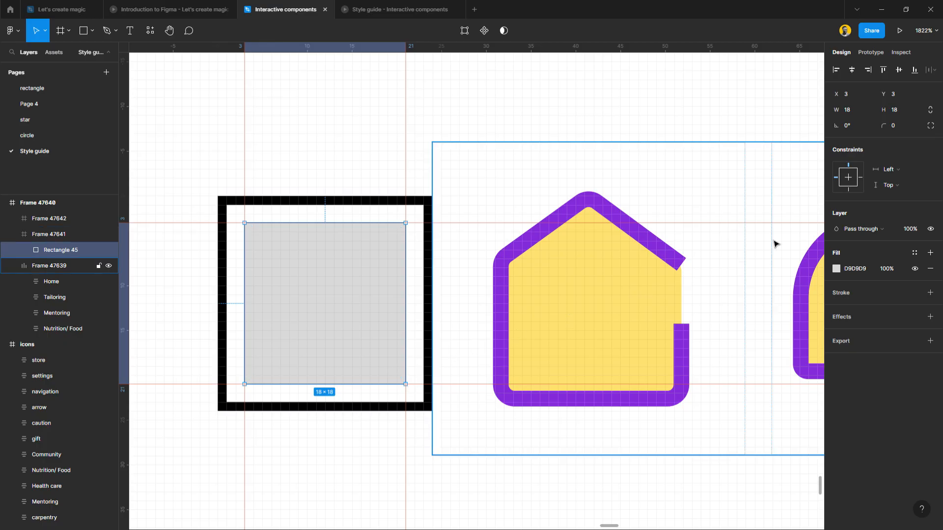
left_click(898, 130)
type("2")
key("Return")
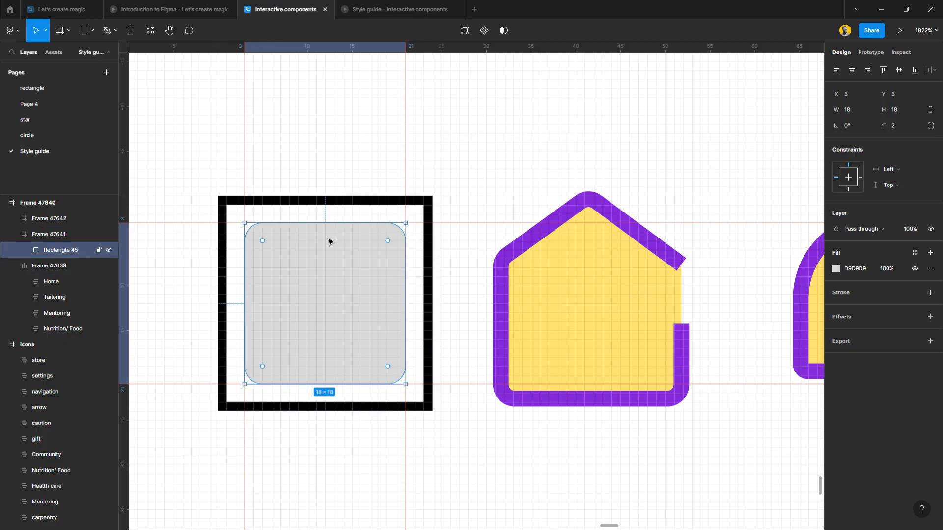
Lower the rectangle's top edge to Y 9 for a height of 12, and bend its top edge into a roof peak at X 12, Y 3
left_click_drag(344, 229, 346, 281)
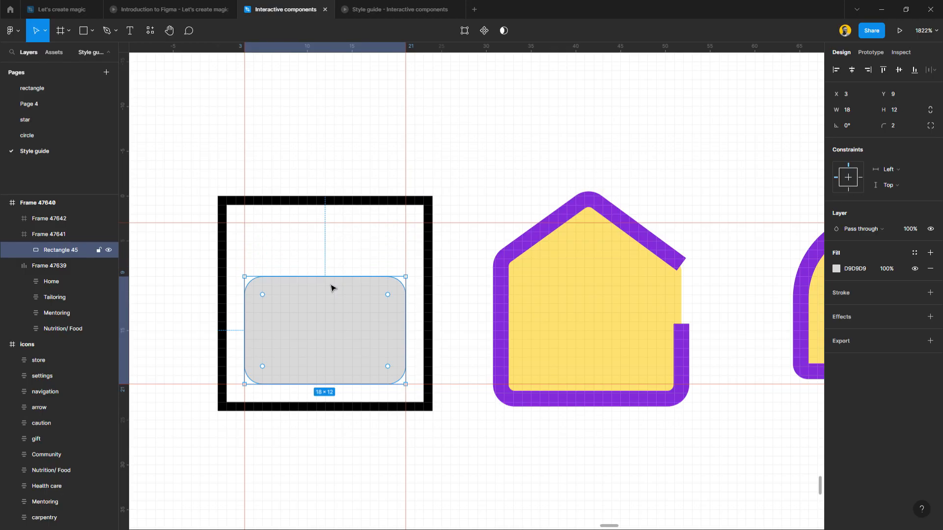
left_click(465, 31)
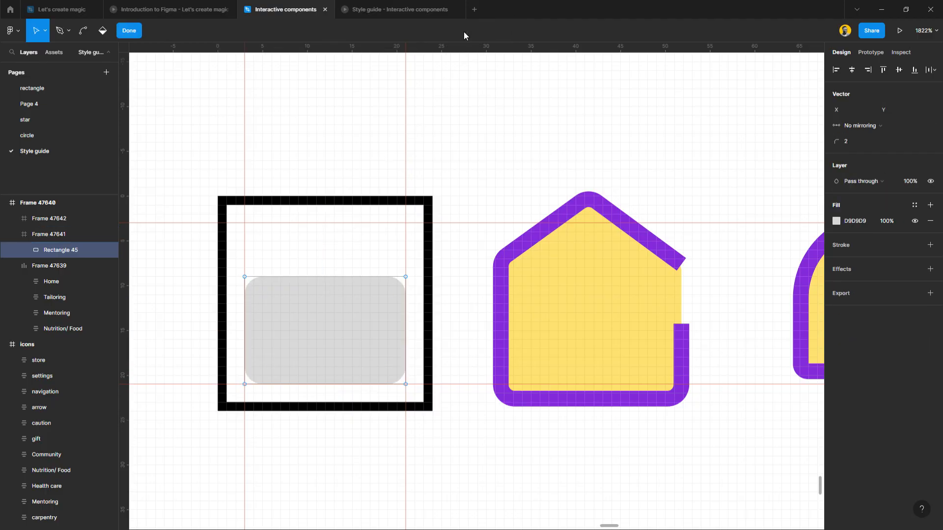
scroll(328, 308, "up", 3)
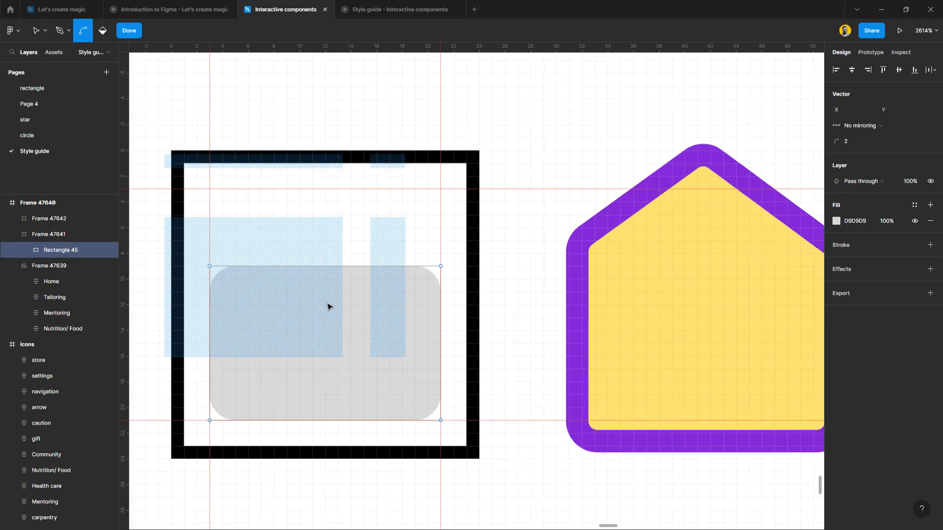
left_click_drag(329, 268, 333, 195)
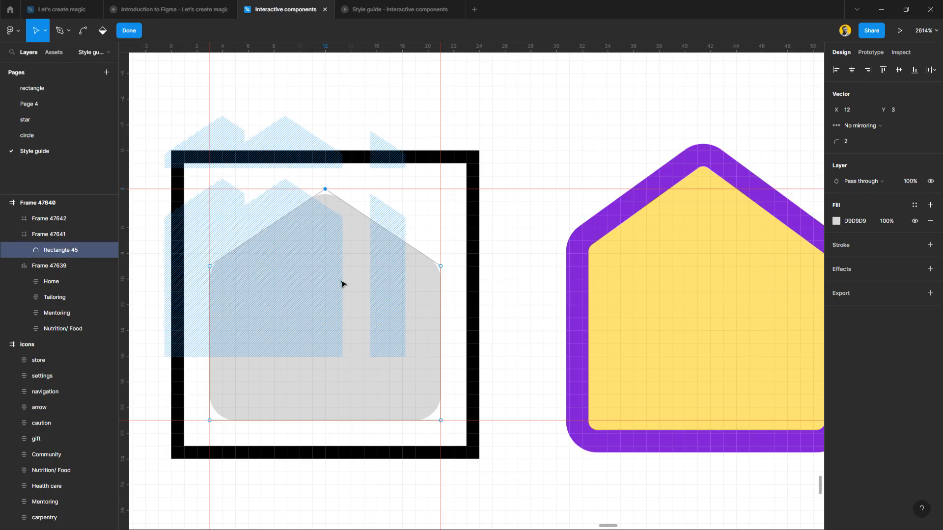
scroll(387, 319, "down", 3)
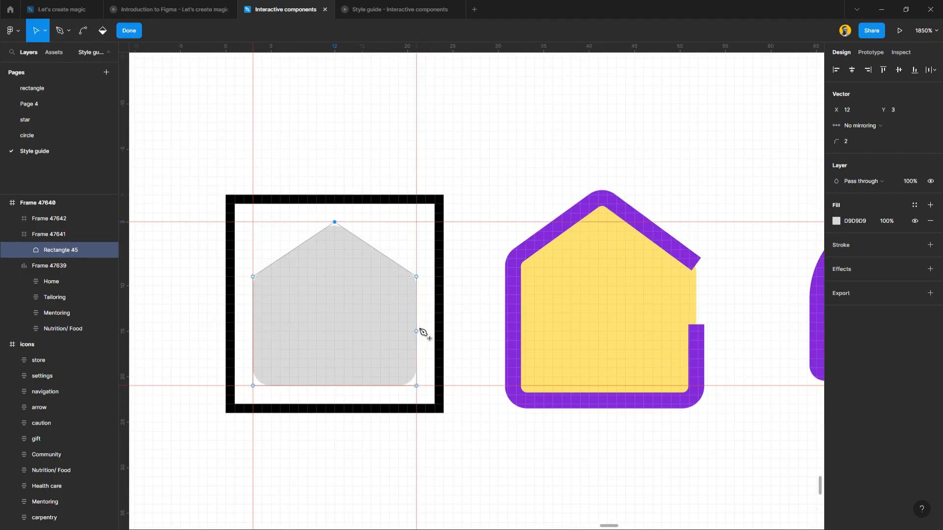
Add three points along the house's right wall at X 21, two at Y 11.5 and Y 15 and one lower down
scroll(423, 332, "up", 3)
left_click_drag(421, 336, 427, 299)
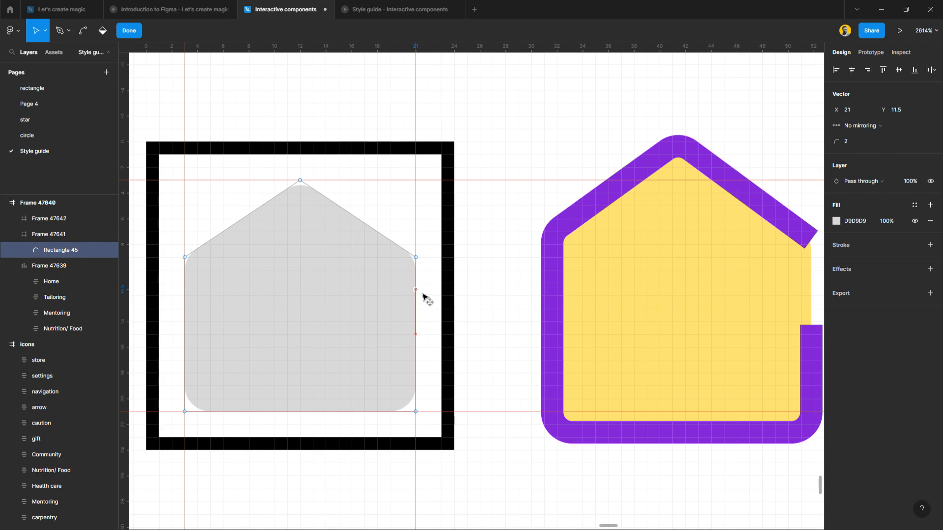
left_click_drag(418, 358, 421, 385)
left_click(418, 338)
key("Delete")
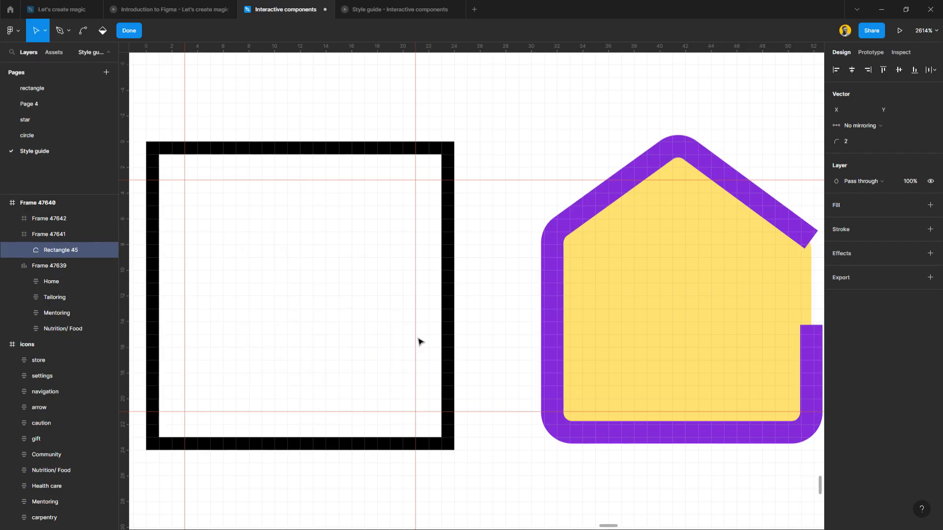
key("ctrl+z")
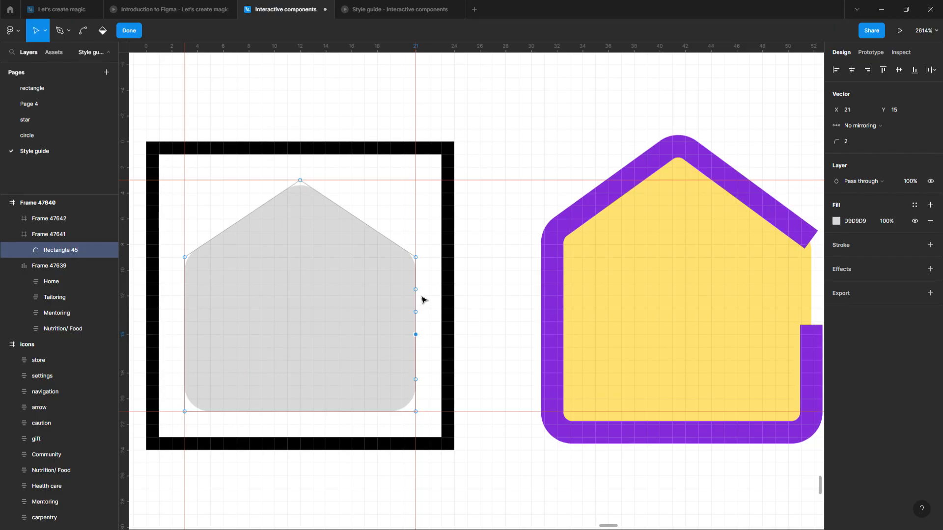
left_click(128, 32)
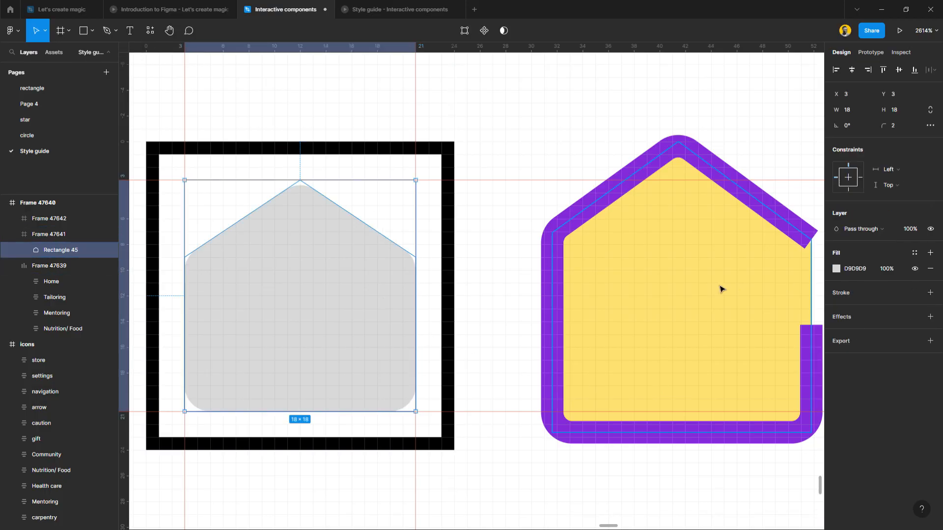
Duplicate the house in place, give the copy a 1 px black stroke, and remove its Y 15 wall point to open a gap
key("ctrl+d")
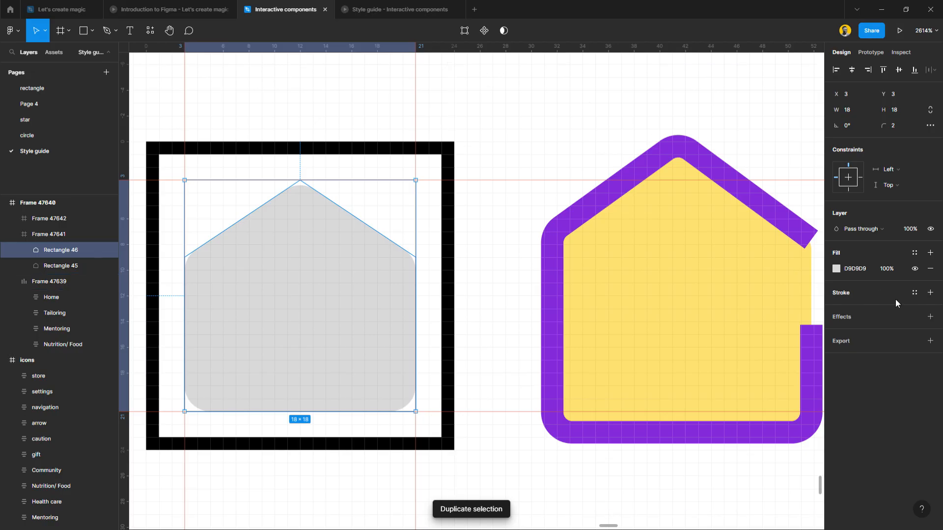
left_click(930, 293)
left_click(463, 33)
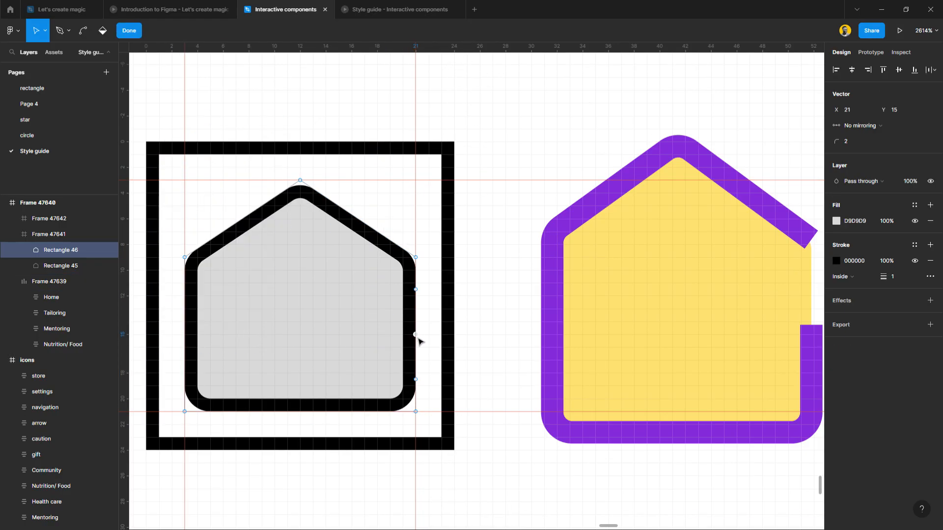
key("Delete")
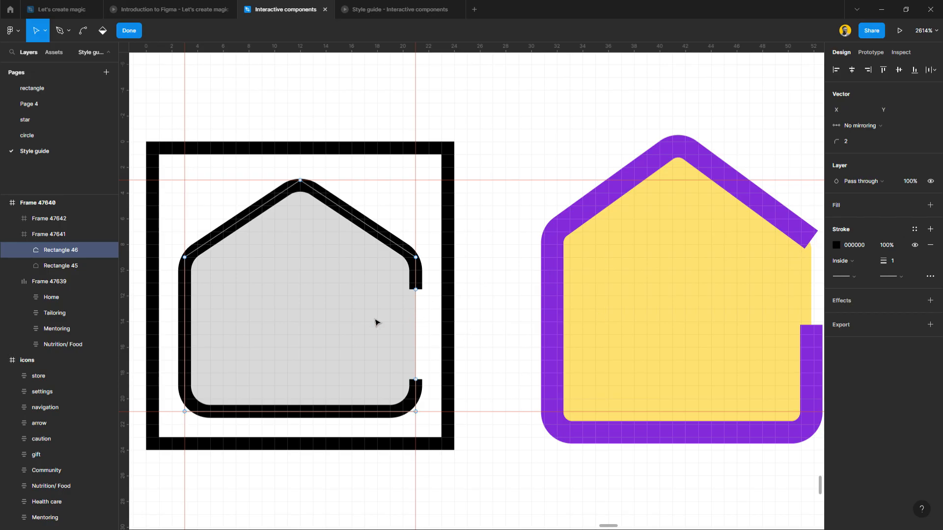
key("Escape")
Colour the house fill yellow FFE270 and its outline purple 842BDB by sampling the sample Home icon
left_click(360, 323)
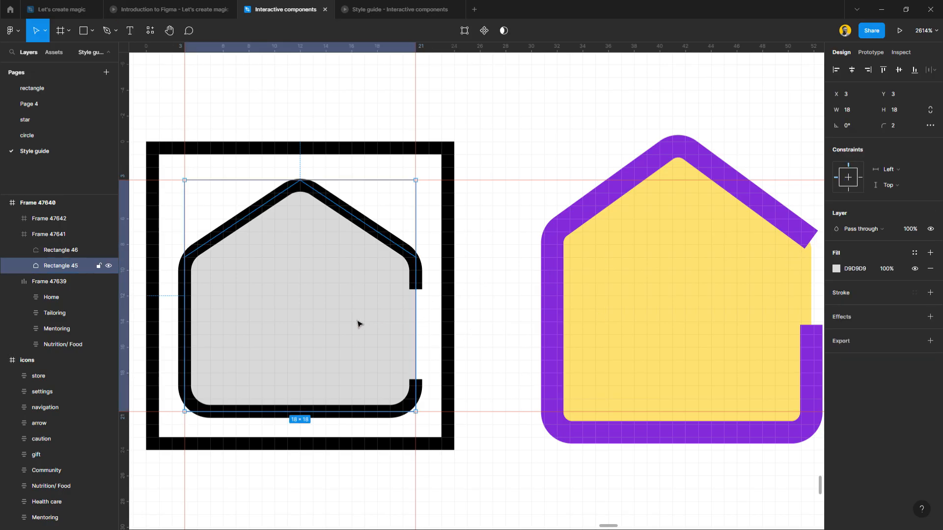
key("i")
left_click(640, 280)
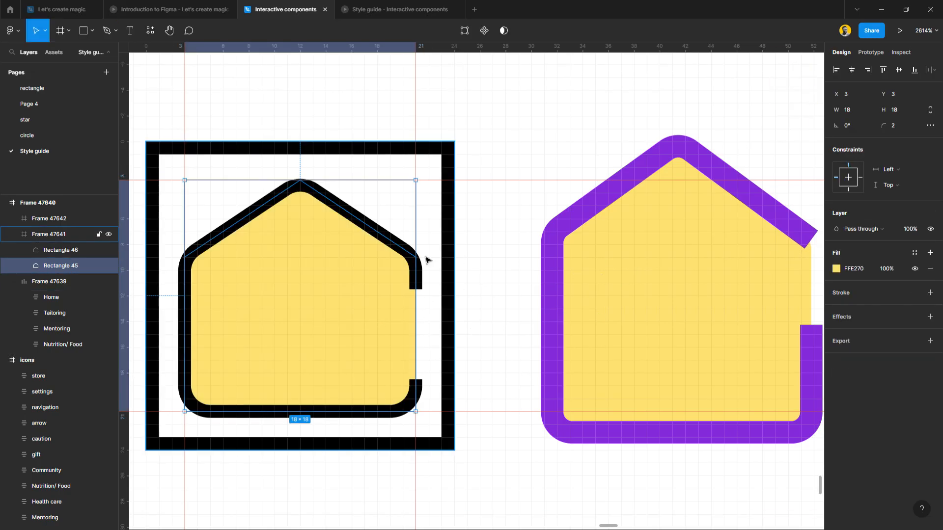
left_click(406, 251)
key("i")
left_click(551, 245)
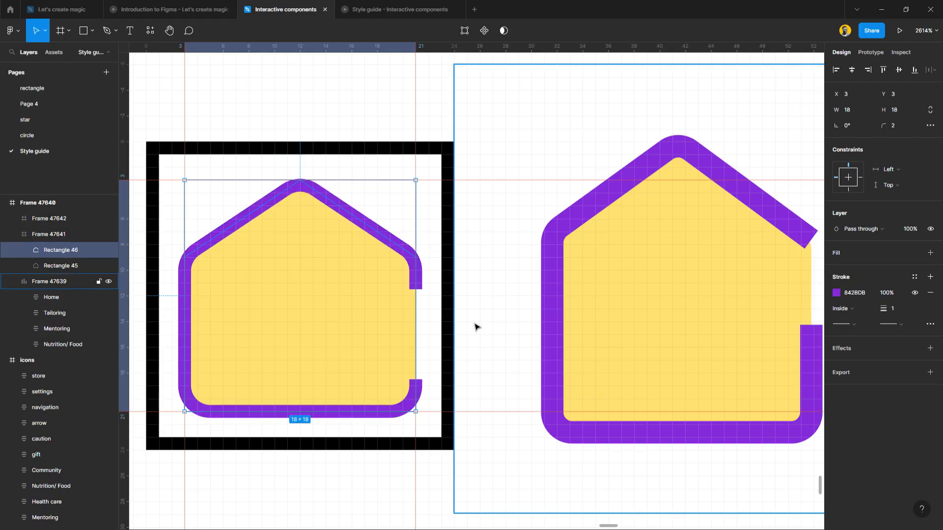
left_click(475, 327)
Duplicate the house frame next to the lower tape-measure frame, aligned with it at X 203, Y 358
scroll(332, 373, "down", 5)
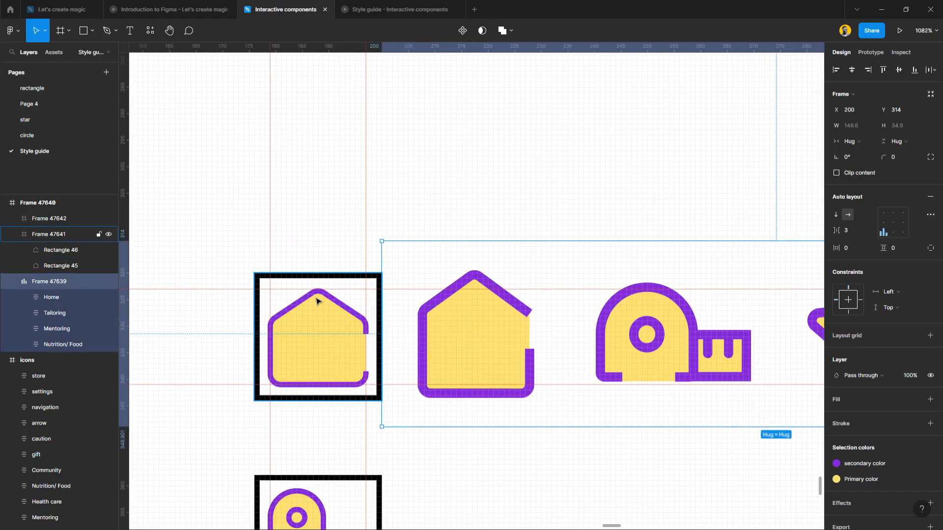
left_click(317, 301)
left_click_drag(303, 319, 453, 516)
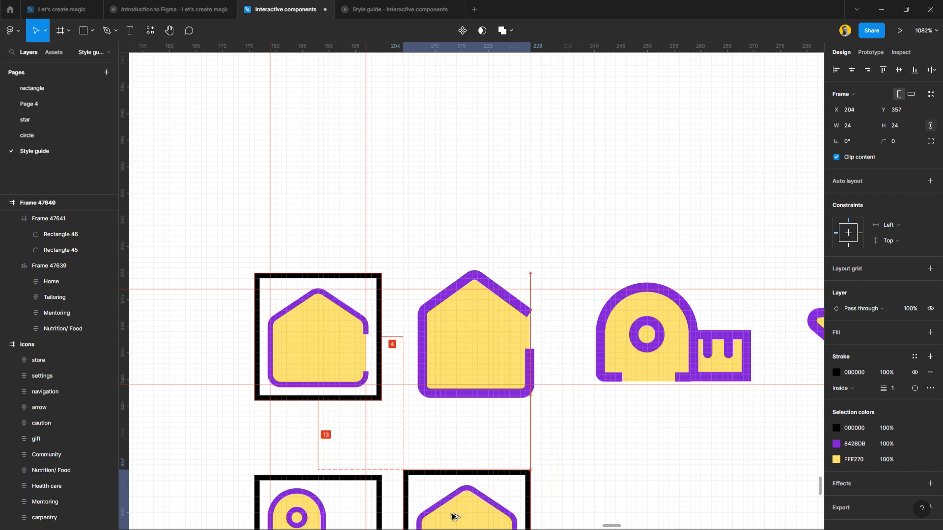
scroll(452, 517, "down", 5)
left_click_drag(459, 354, 454, 357)
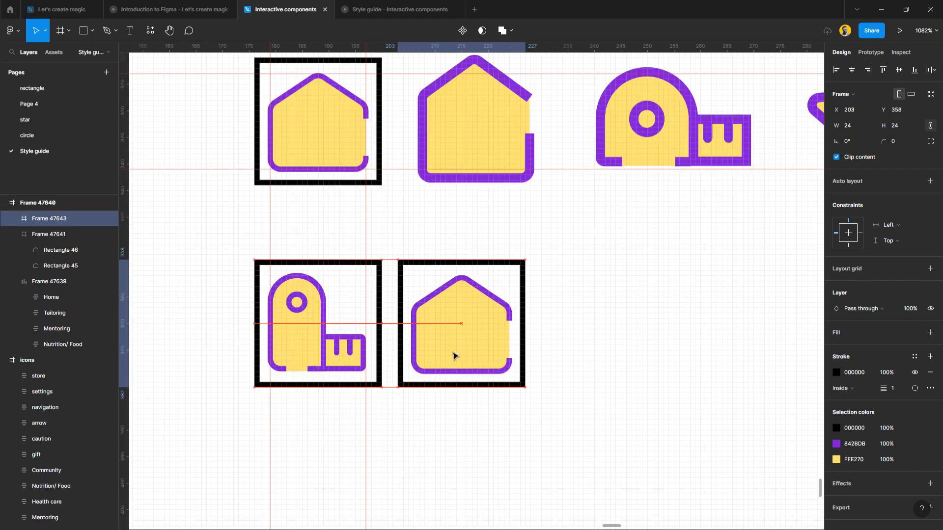
left_click(616, 411)
Reorder the sample icon row so the Home and Tailoring icons come after the Mentoring star
scroll(425, 430, "up", 5)
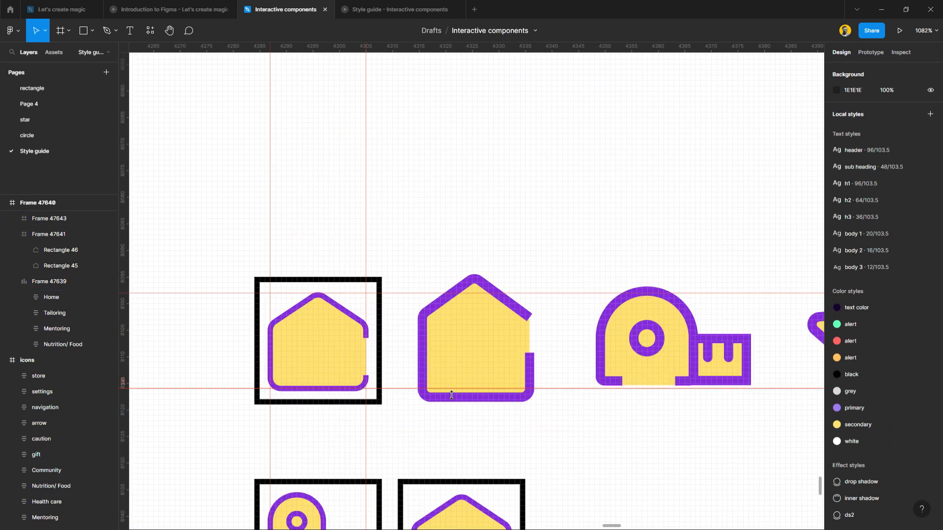
left_click(467, 374)
left_click(604, 368, "shift")
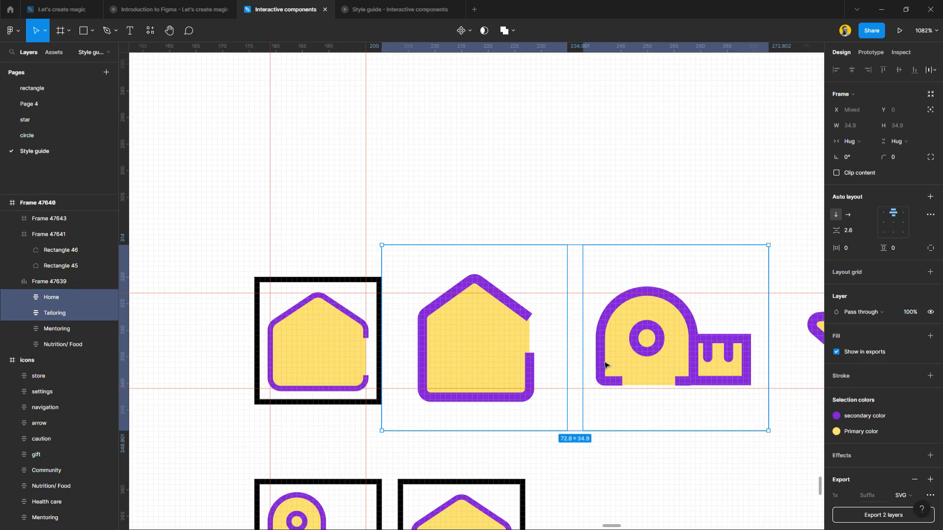
key("Right")
left_click(623, 486)
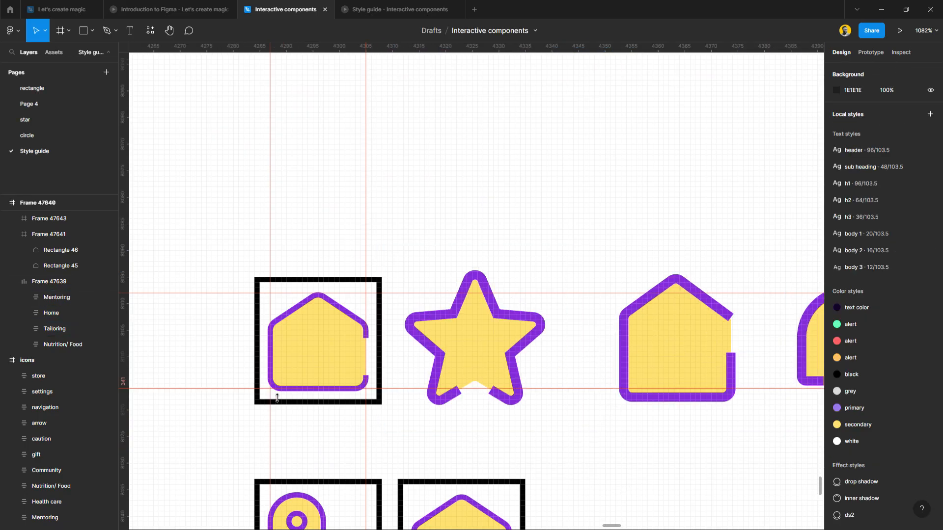
Delete the house's yellow fill shape and purple outline from the upper frame
scroll(310, 387, "up", 5)
scroll(310, 387, "up", 1)
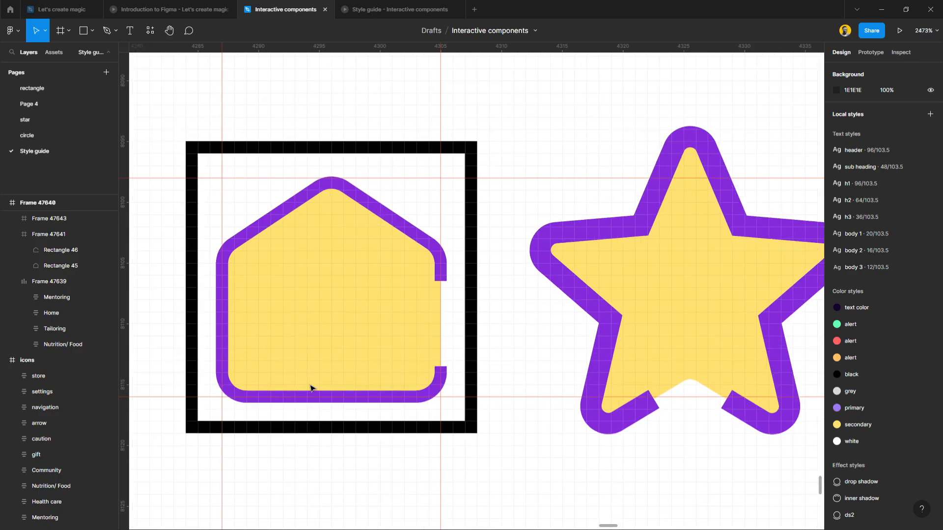
double_click(353, 313)
key("Delete")
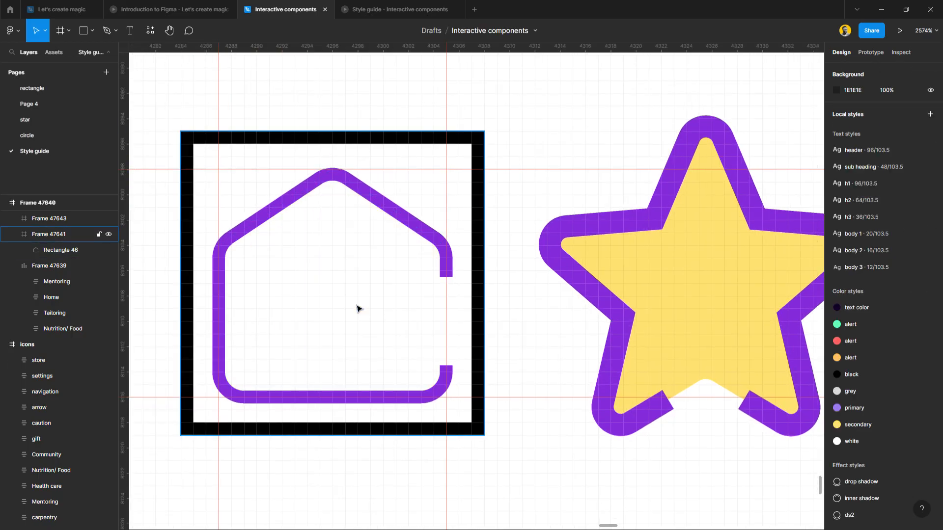
double_click(404, 219)
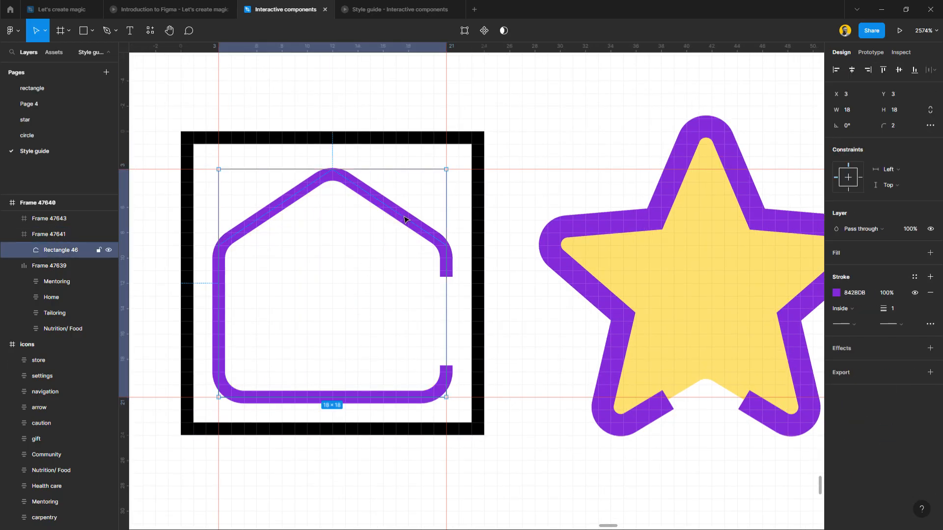
key("Delete")
scroll(389, 237, "down", 1)
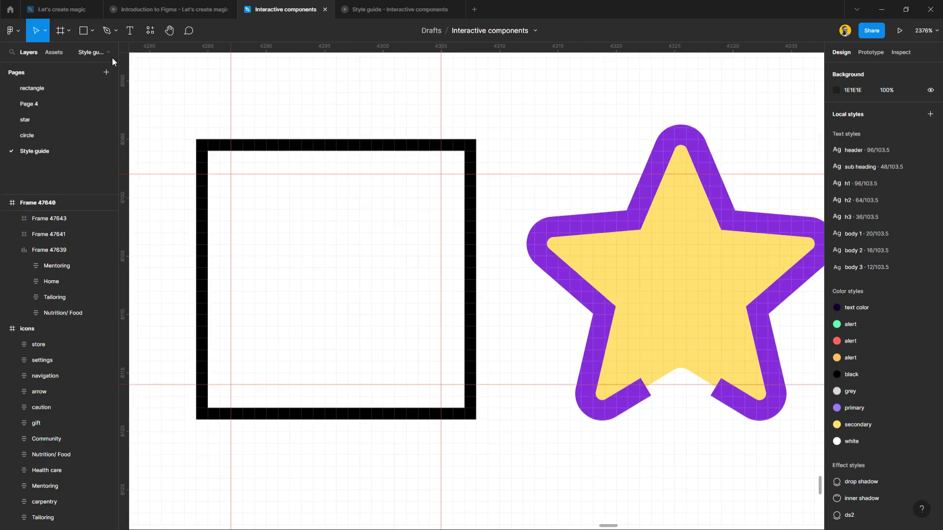
Draw a five-pointed star in the empty frame and resize it to 20 × 20 at X 3, Y 3
left_click(92, 30)
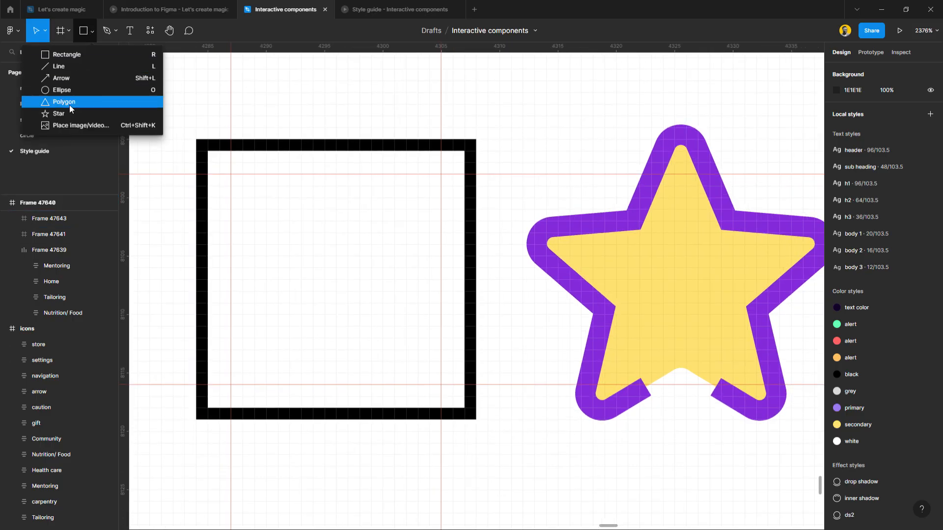
left_click(65, 111)
left_click(346, 310)
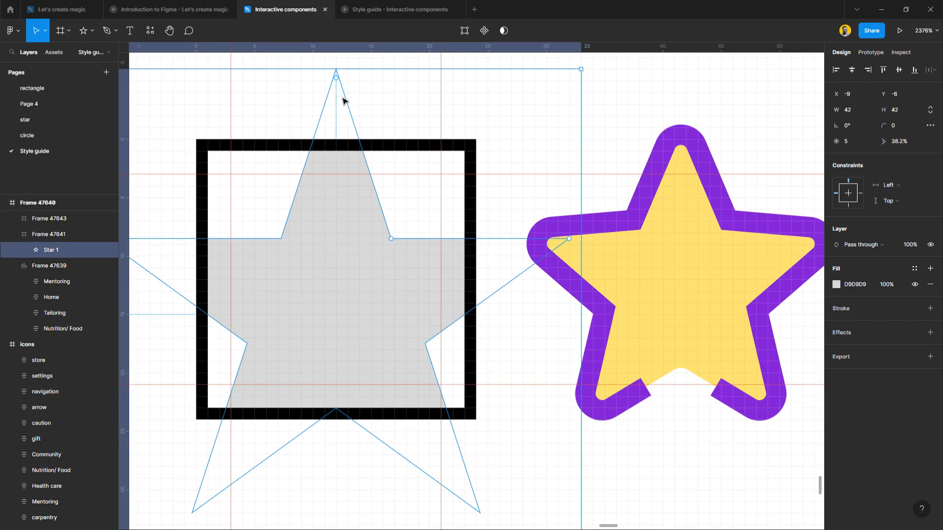
left_click_drag(347, 76, 348, 187)
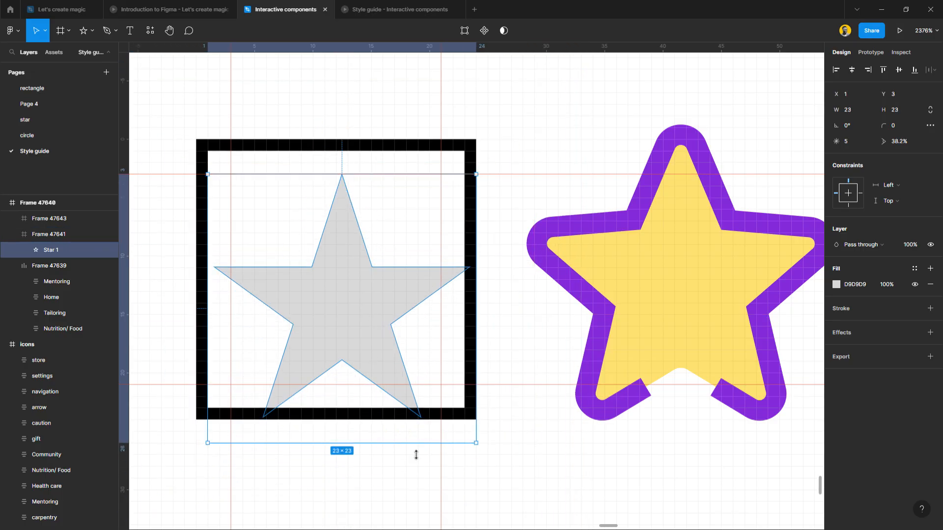
left_click_drag(415, 445, 413, 419)
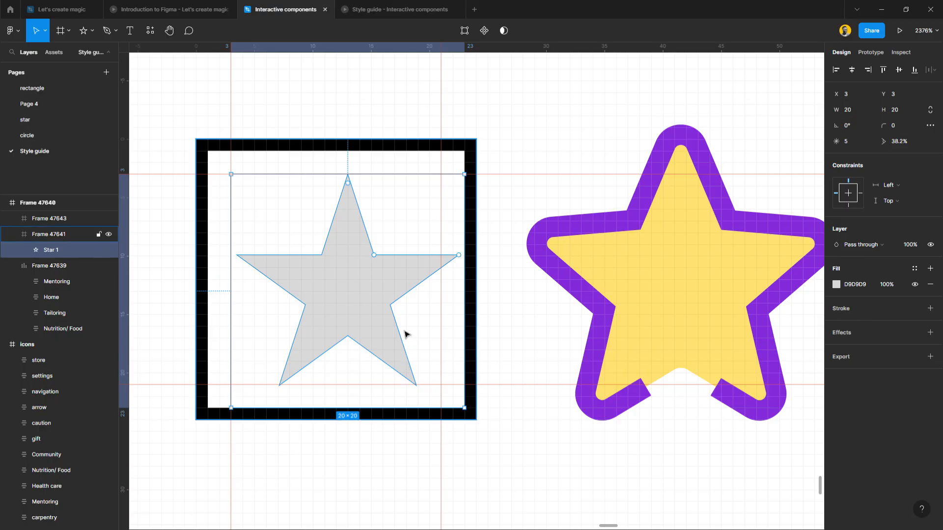
Round the star's corners with a radius of 1 and enlarge it to 24 × 24 at X 0, Y 1
left_click_drag(399, 290, 390, 288)
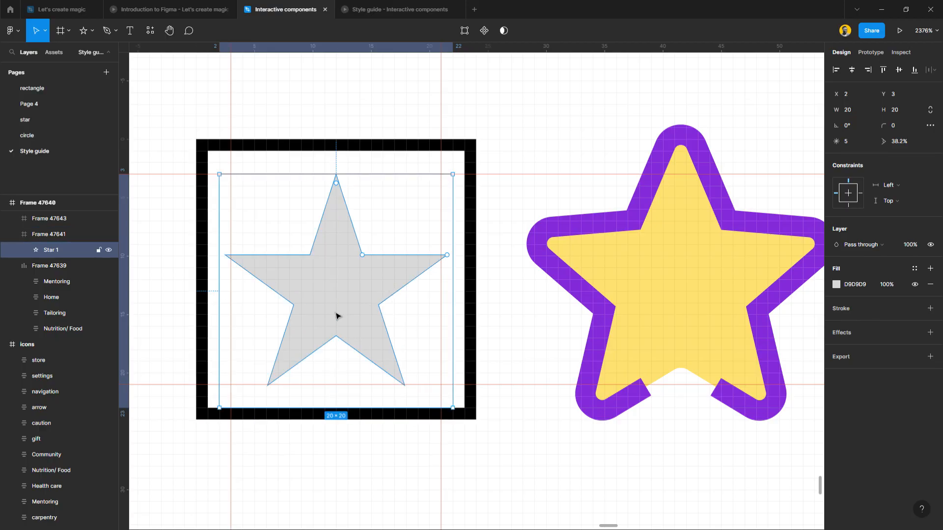
scroll(336, 317, "up", 4)
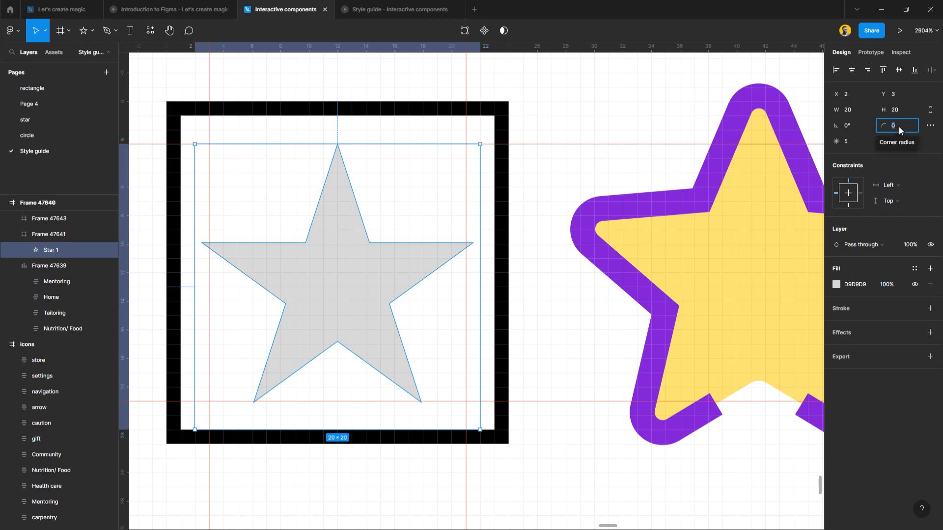
type("2")
key("Return")
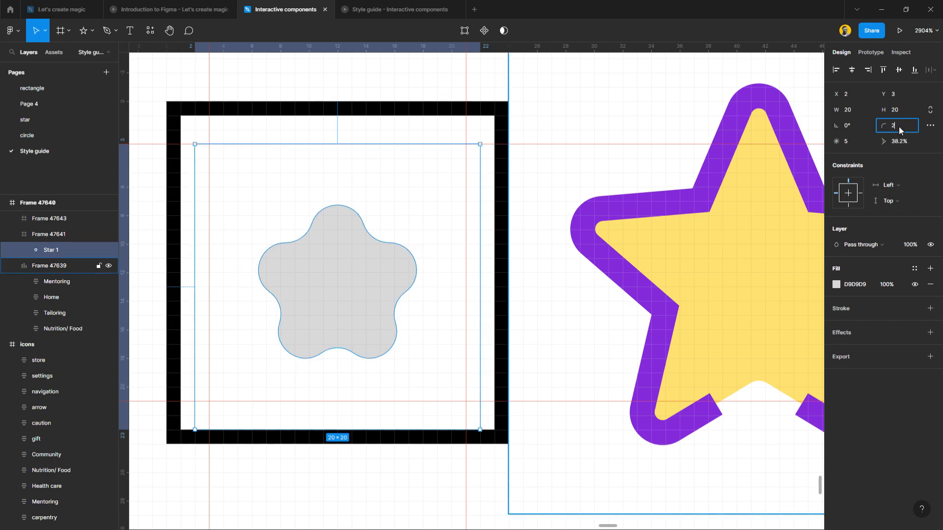
type("1")
key("Return")
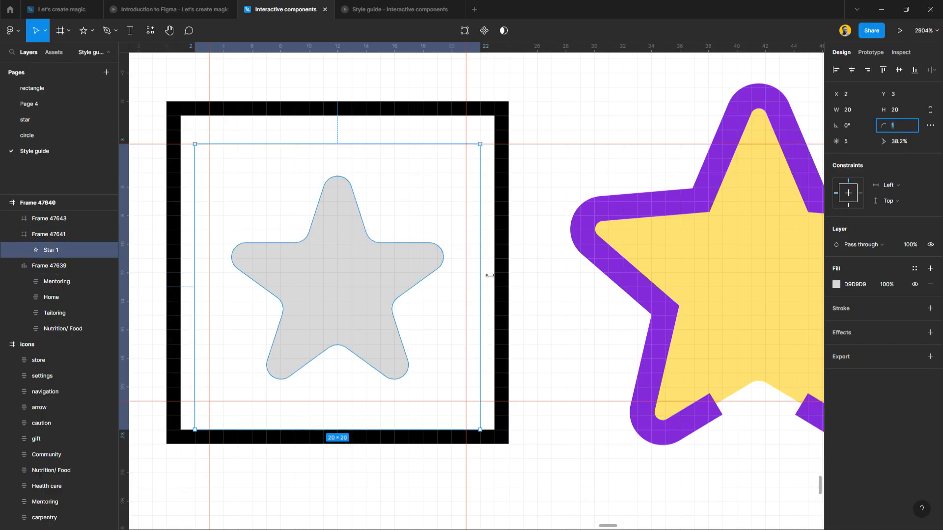
left_click_drag(490, 276, 510, 280)
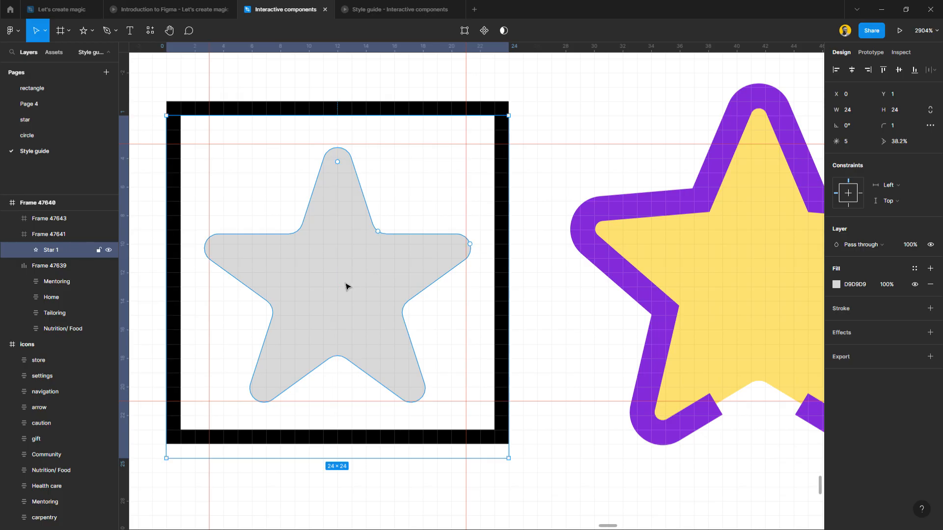
Duplicate the star, fill the copy with the sample icon's yellow FFE270, send it behind the grey original, and reselect the original
key("ctrl+d")
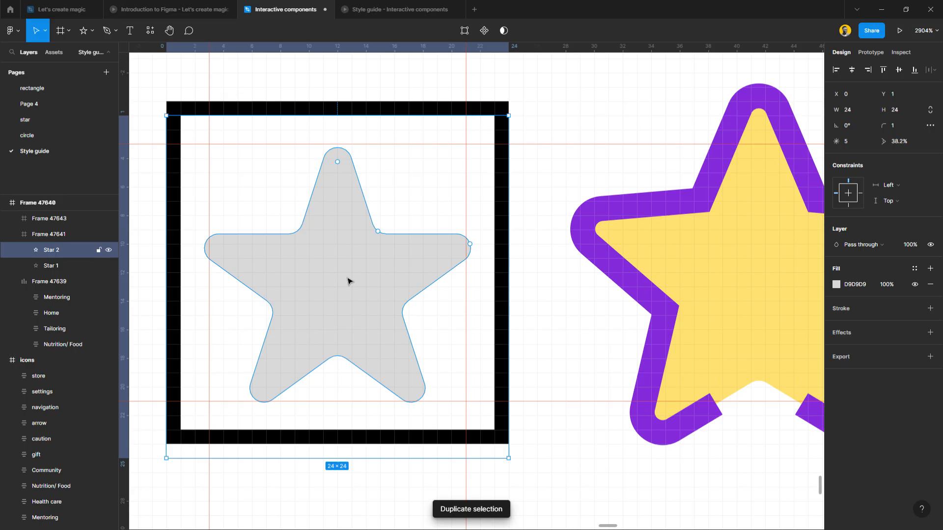
key("i")
left_click(659, 250)
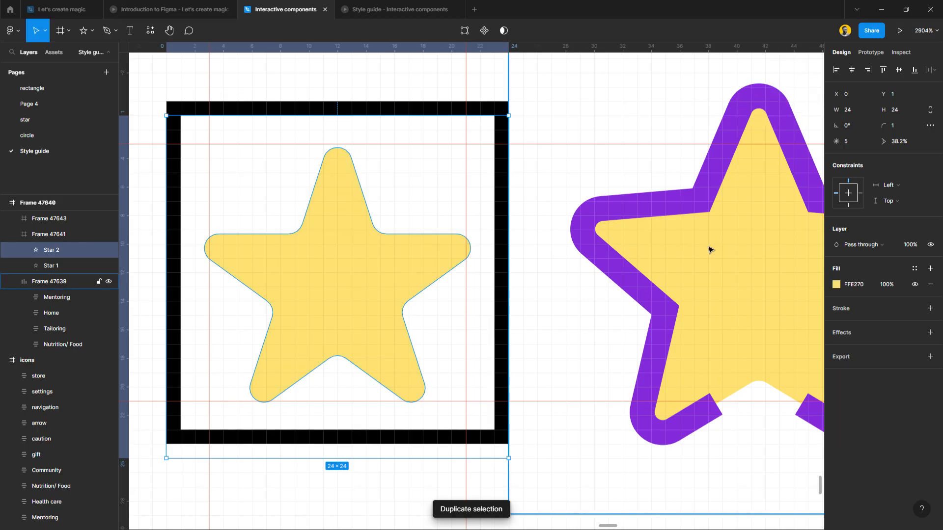
key("ctrl+bracketleft")
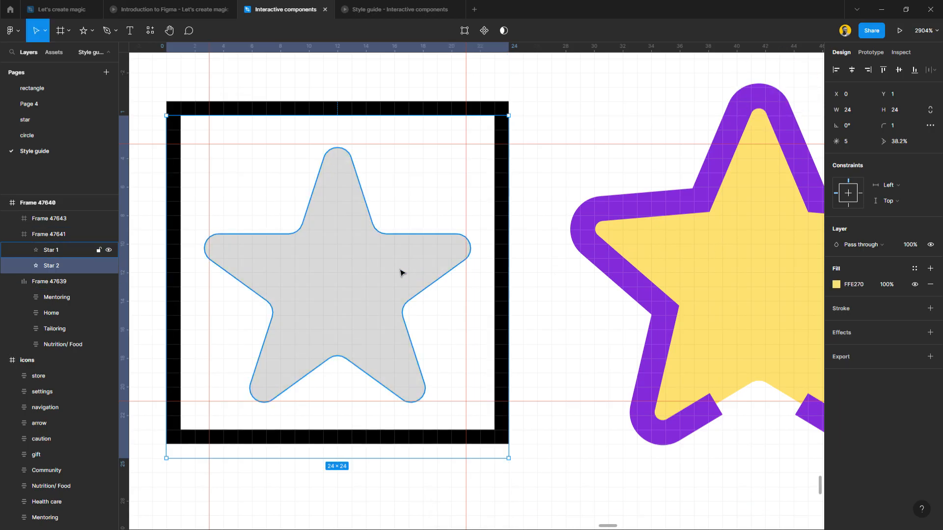
left_click(400, 272)
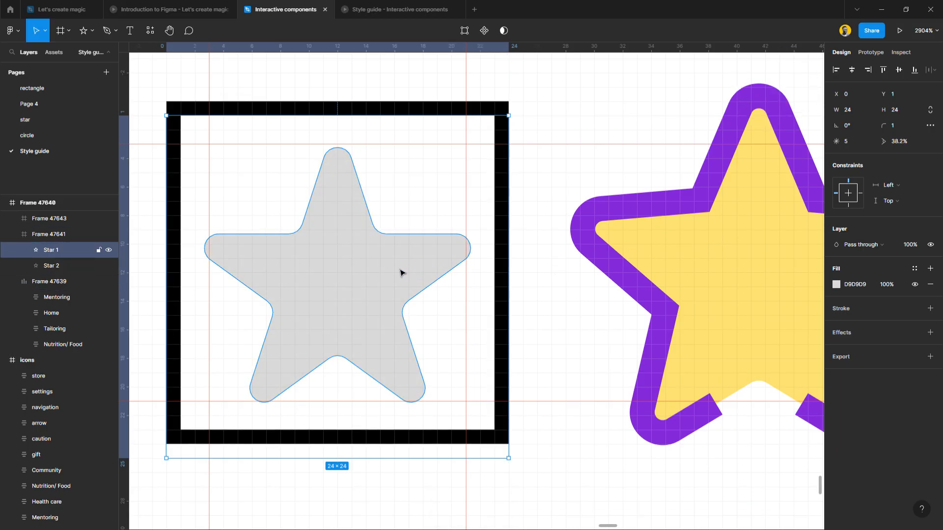
left_click(464, 30)
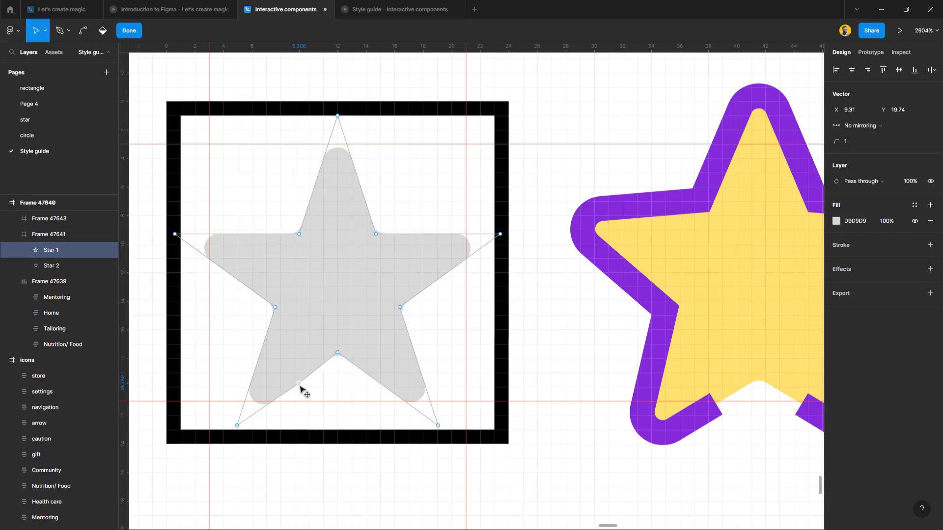
scroll(317, 385, "up", 1)
scroll(317, 386, "up", 5)
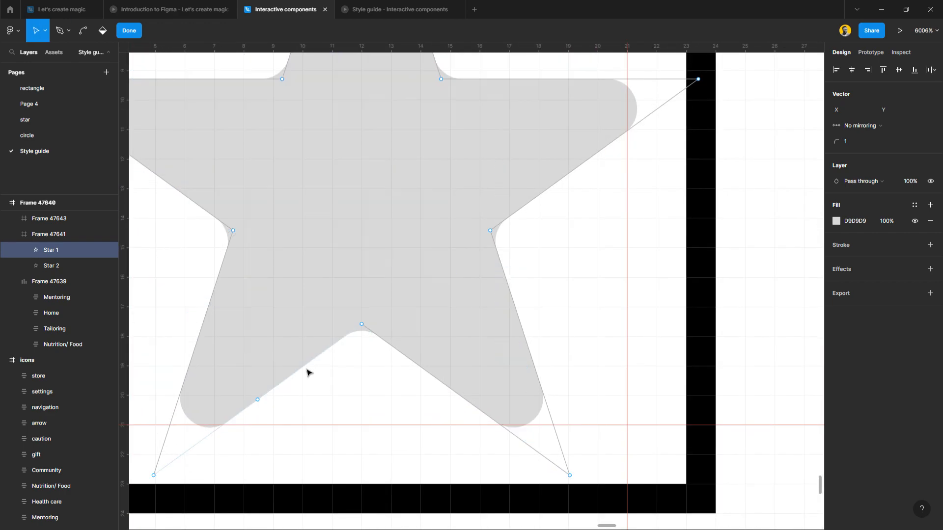
left_click(258, 400)
left_click(466, 400)
left_click(365, 327)
key("Delete")
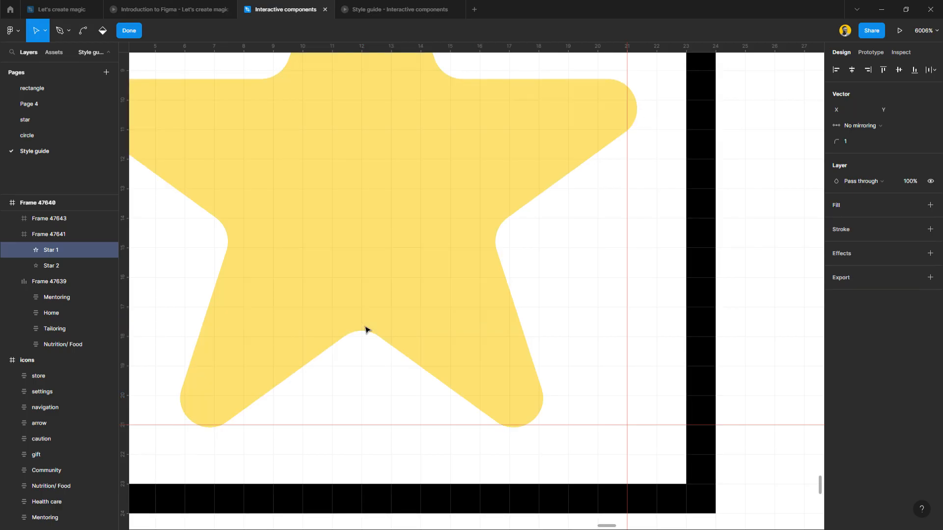
key("ctrl+z")
left_click(129, 31)
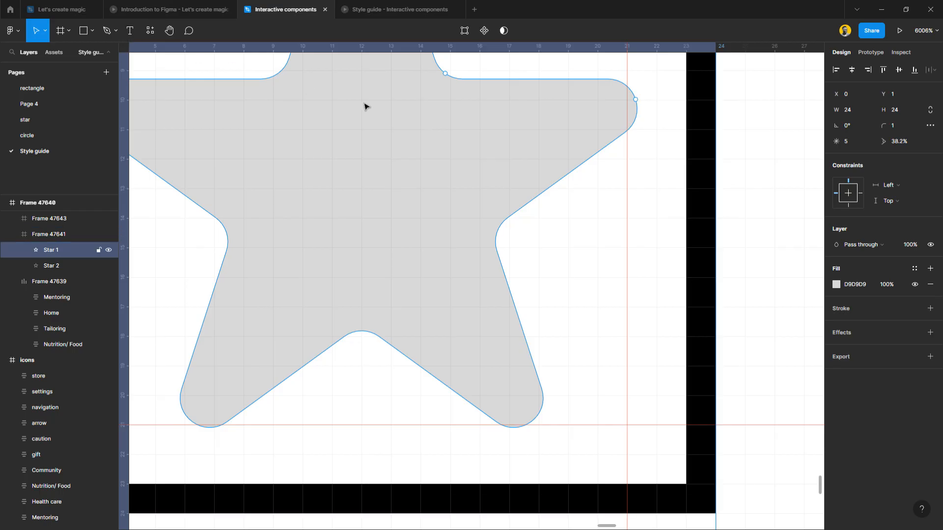
Add a 1 px inside stroke in 000000 to the grey star, remove its fill, and open the outline for vector editing
left_click(930, 308)
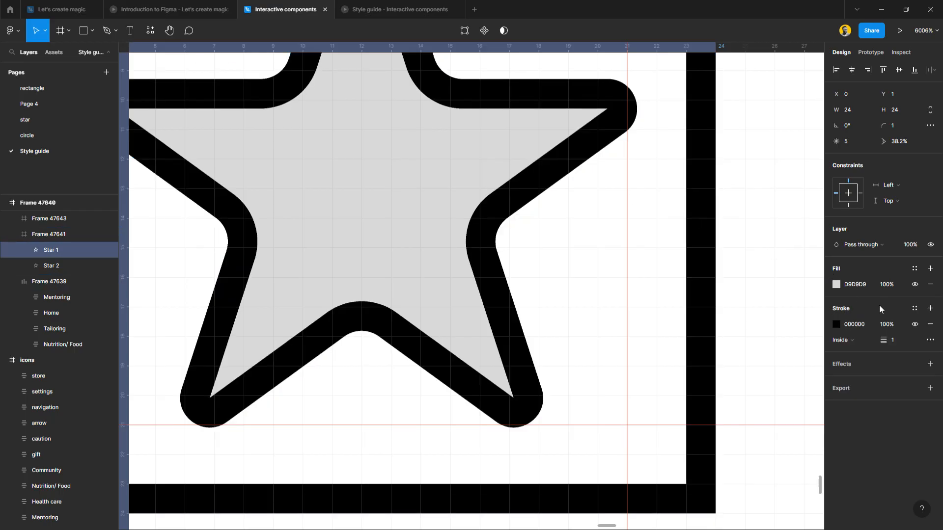
left_click(929, 288)
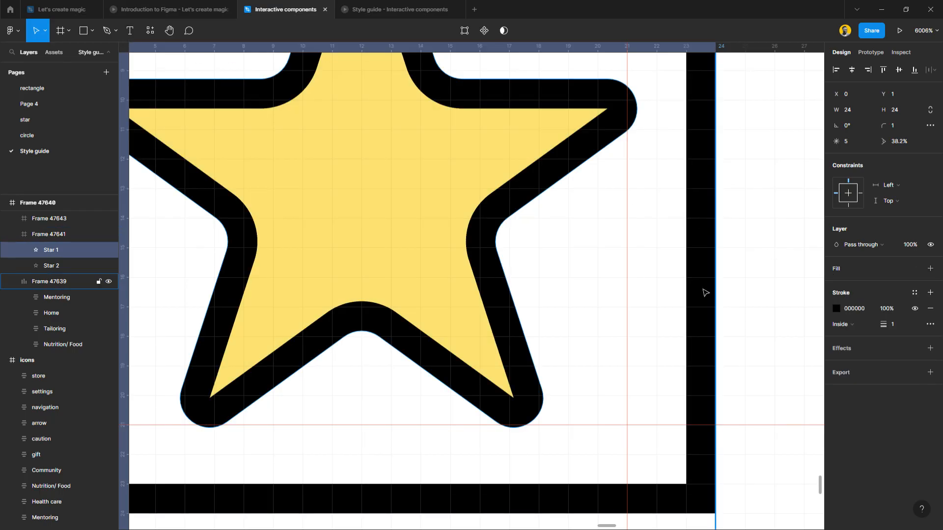
key("Return")
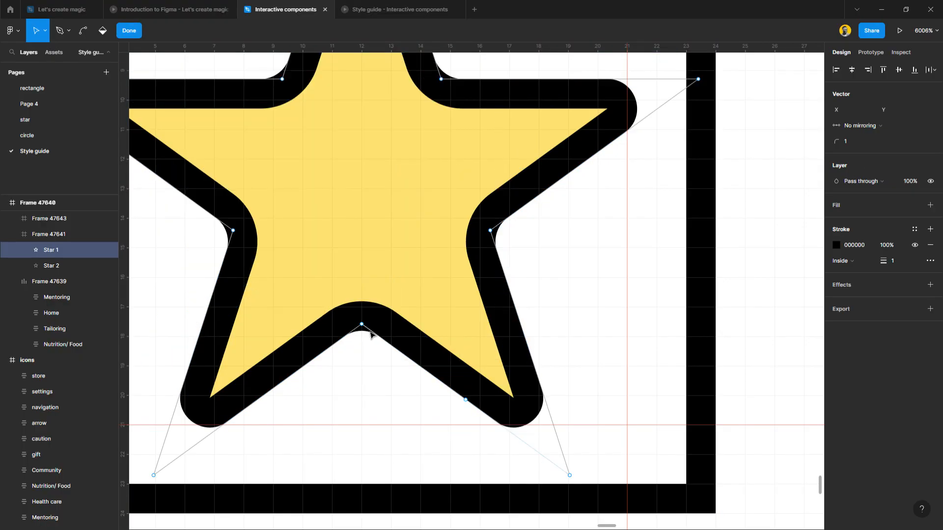
left_click(362, 326)
key("Delete")
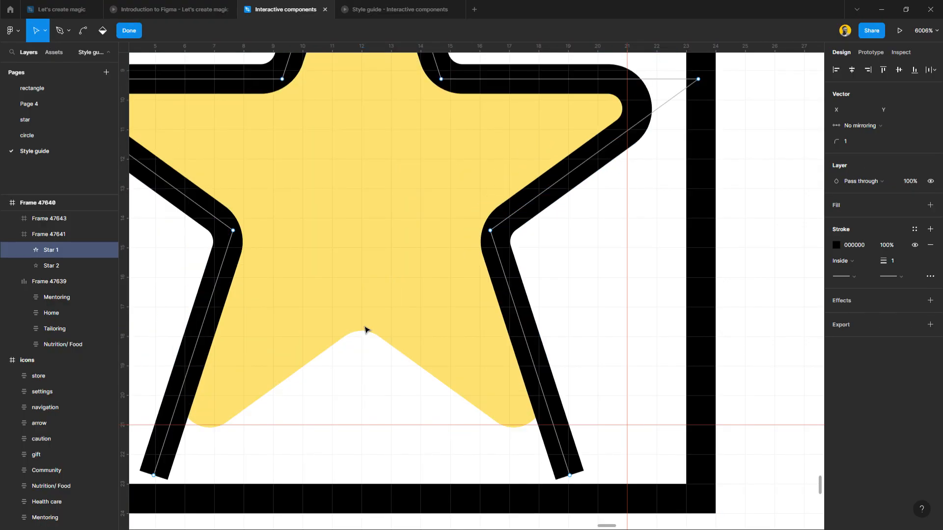
key("ctrl+z")
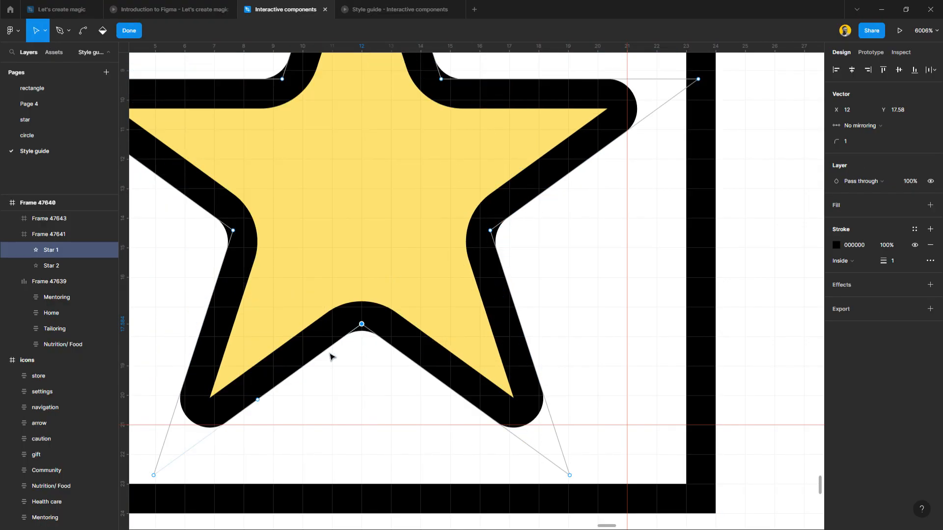
Add anchor points on the outline's lower inner edges at X 10.35, Y 18.78; X 14, Y 19.04; and X 10, Y 19.04
key("p")
left_click(313, 360)
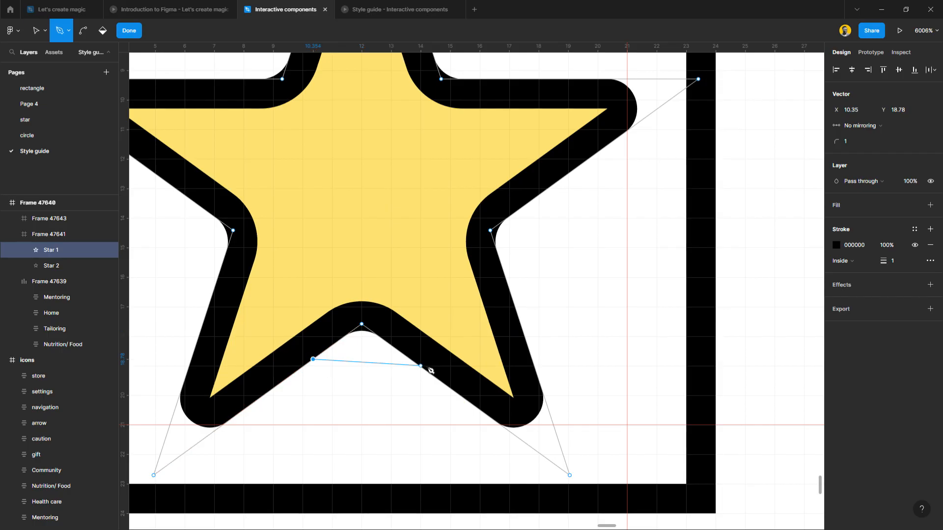
key("Escape")
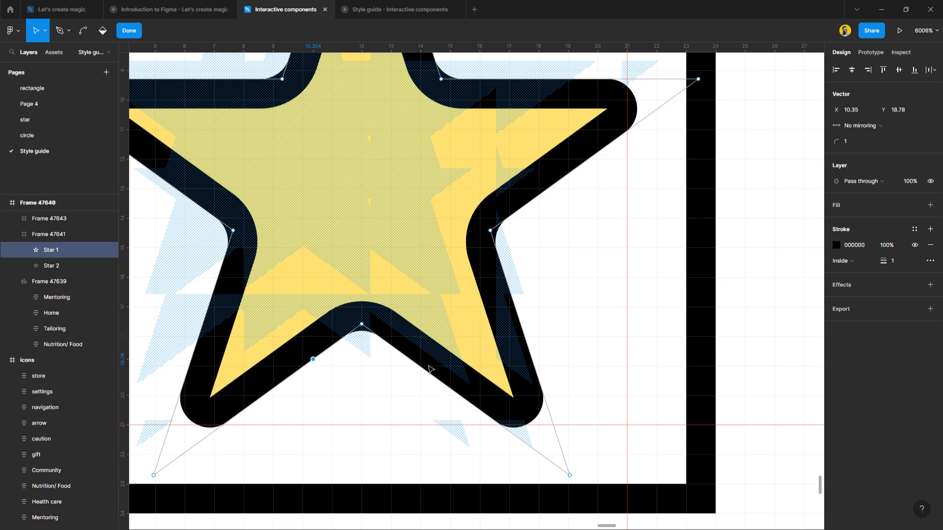
key("p")
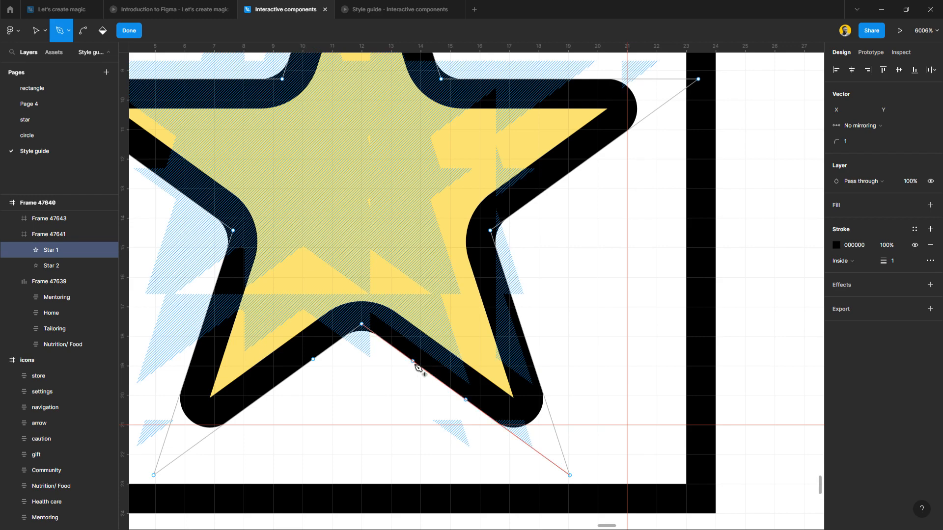
left_click(421, 366)
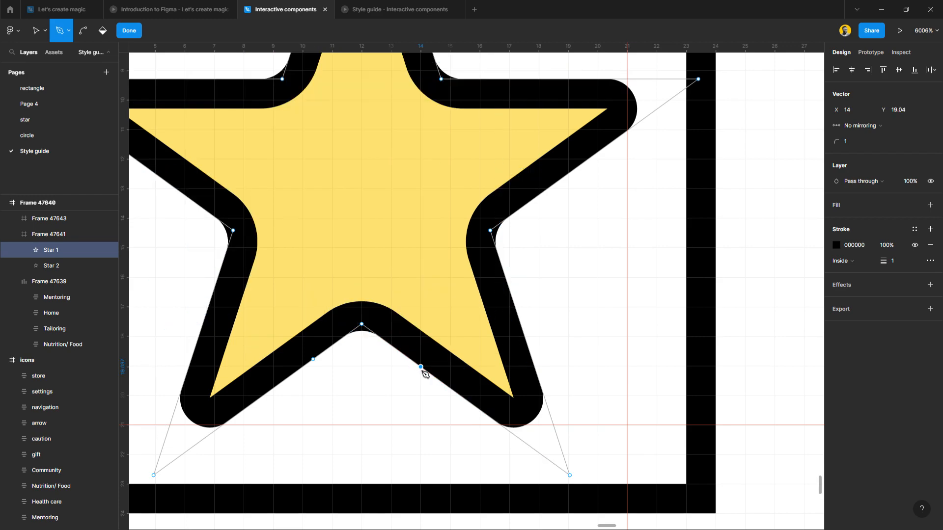
key("Escape")
left_click(327, 379)
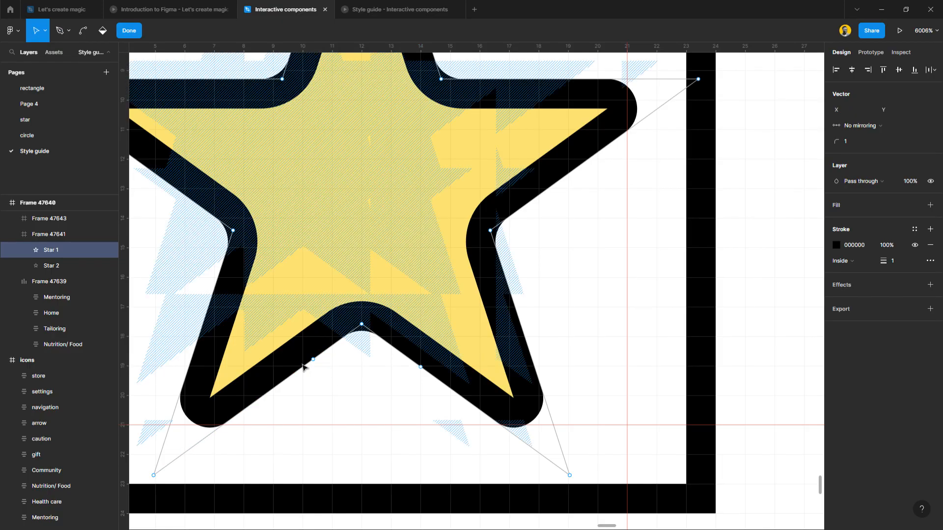
key("p")
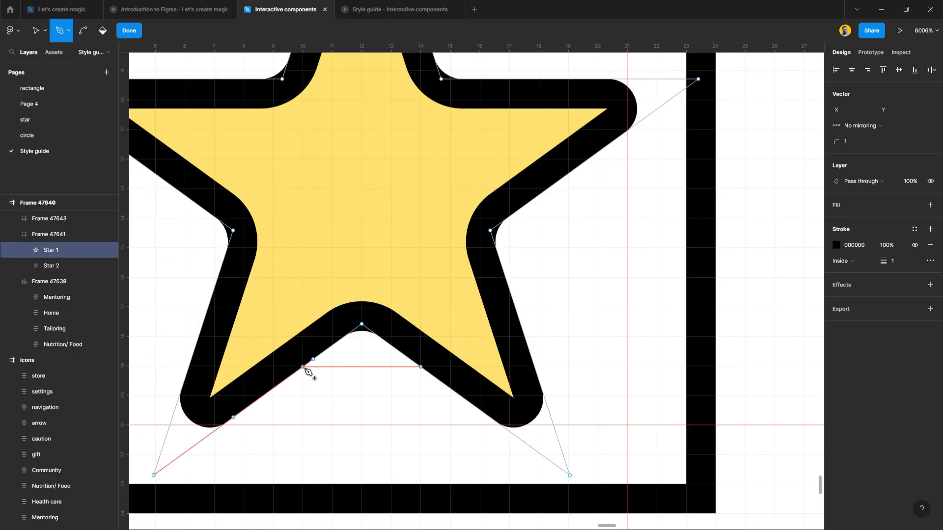
left_click(302, 366)
key("v")
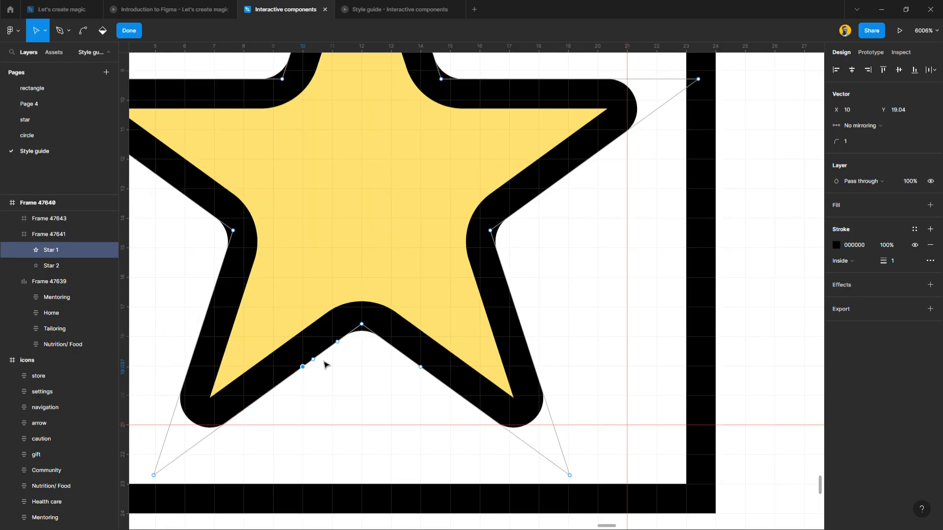
Delete the outline's bottom inner vertex to open a gap between the lower points, and finish vector editing
left_click(362, 325)
key("Delete")
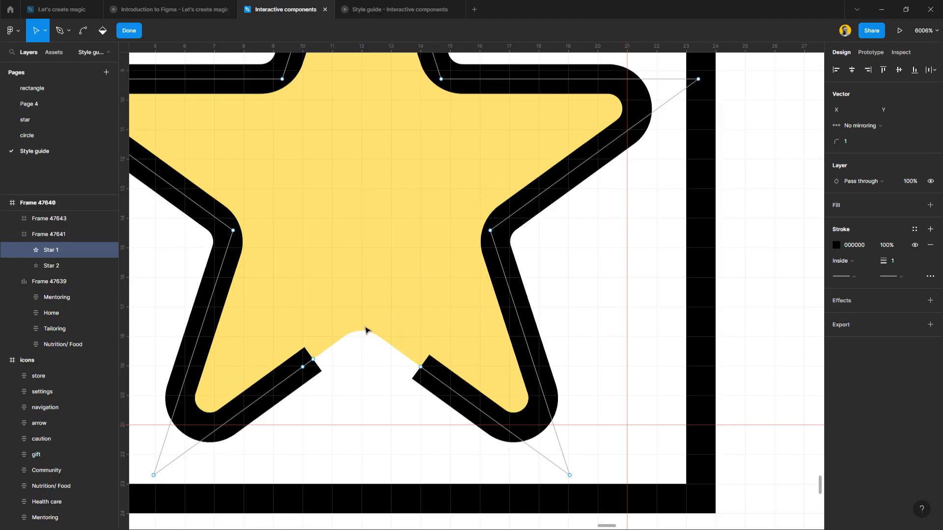
key("ctrl")
scroll(355, 418, "down", 5)
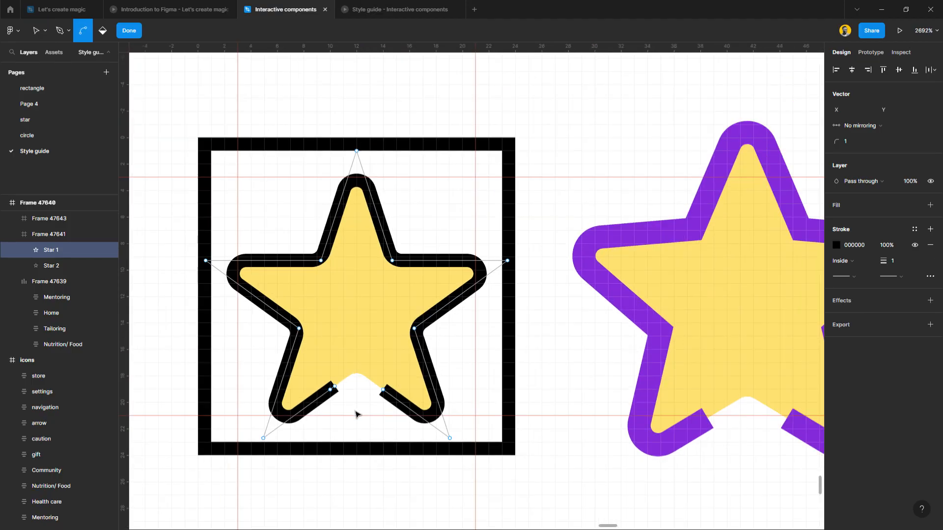
left_click(120, 32)
Recolour the star outline's stroke with the sample icon's purple 842BDB
key("i")
left_click(640, 250)
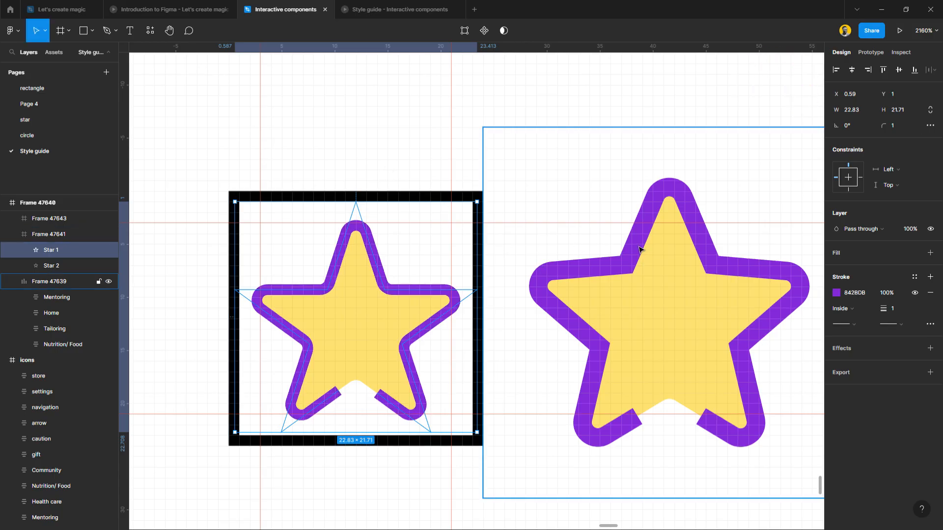
left_click(400, 147)
Duplicate the finished star frame into the lower row beside the house frame, matching its alignment and spacing
scroll(347, 204, "down", 4)
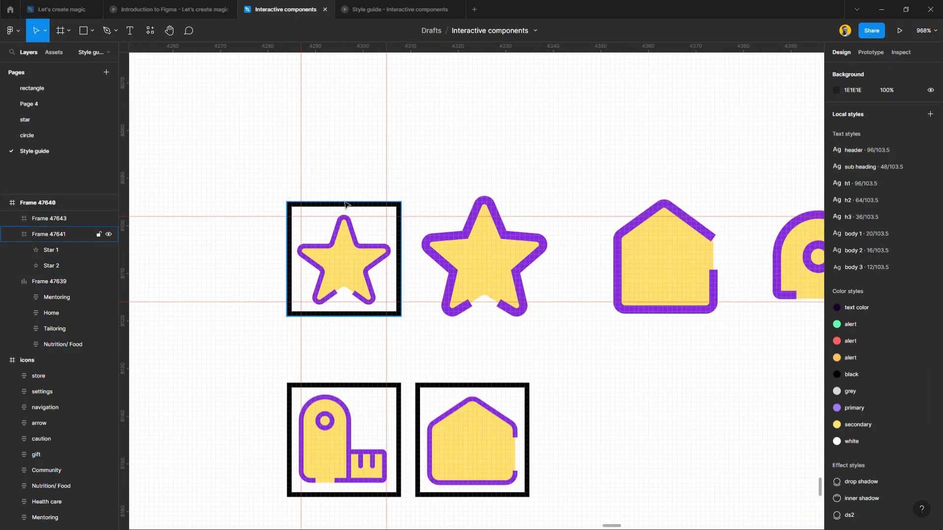
left_click(345, 205)
left_click_drag(345, 204, 606, 387)
left_click_drag(590, 441, 585, 442)
left_click(581, 357)
Move the Nutrition/ Food bowl icon to the front of the sample icon row, ahead of the Mentoring star
scroll(582, 354, "right", 3)
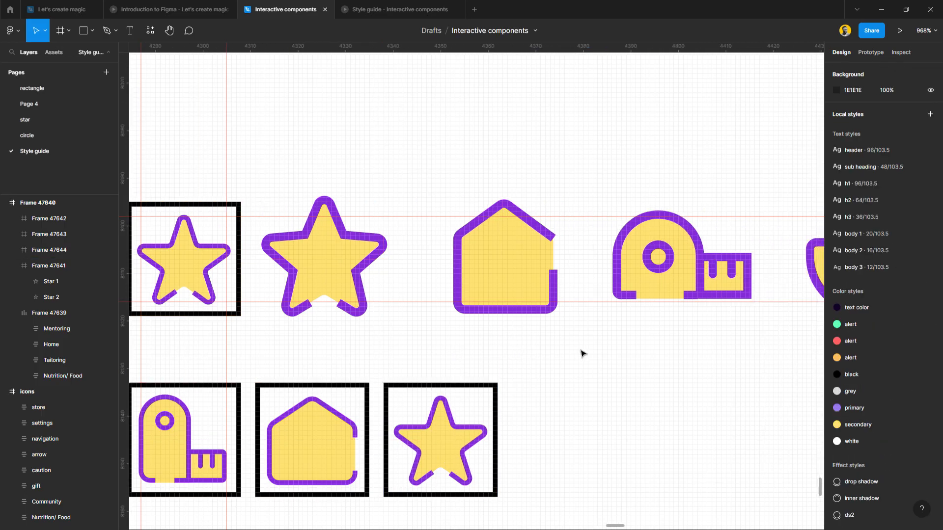
scroll(584, 350, "right", 2)
double_click(753, 275)
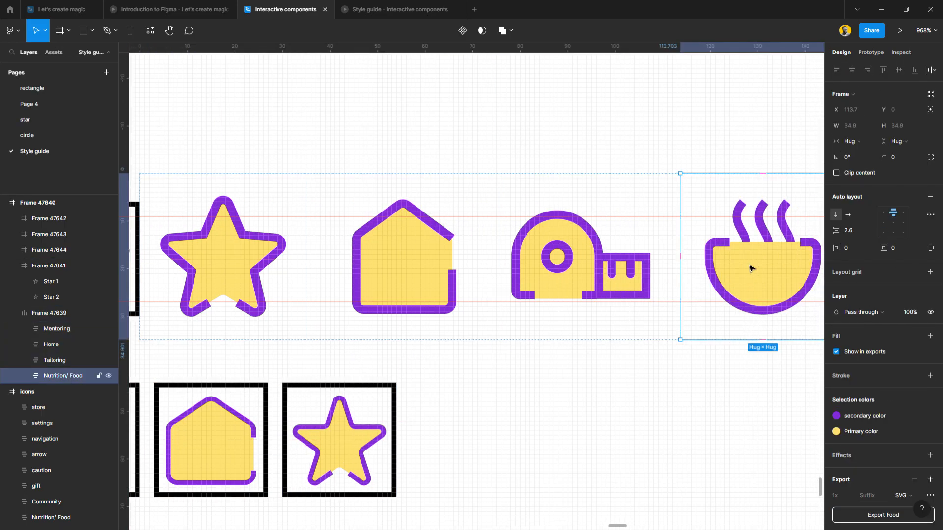
key("Left")
key("Left")
key("Left")
scroll(663, 274, "left", 5)
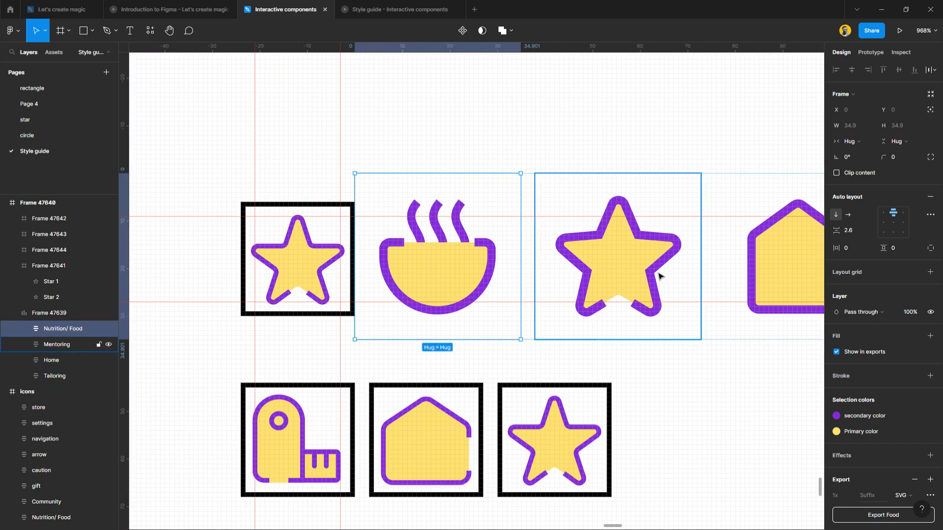
Delete the purple star outline and yellow star fill from the upper frame
scroll(326, 301, "up", 5, "ctrl")
double_click(309, 244)
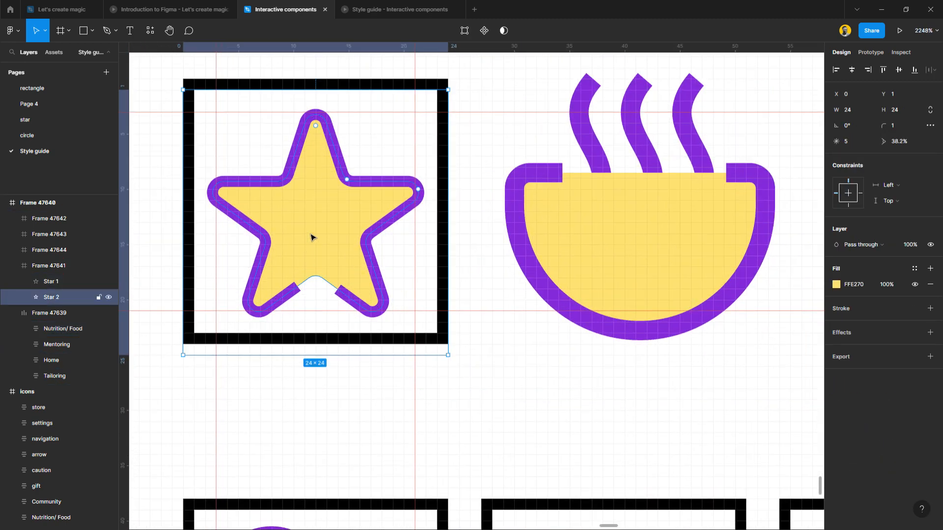
left_click(55, 283, "shift")
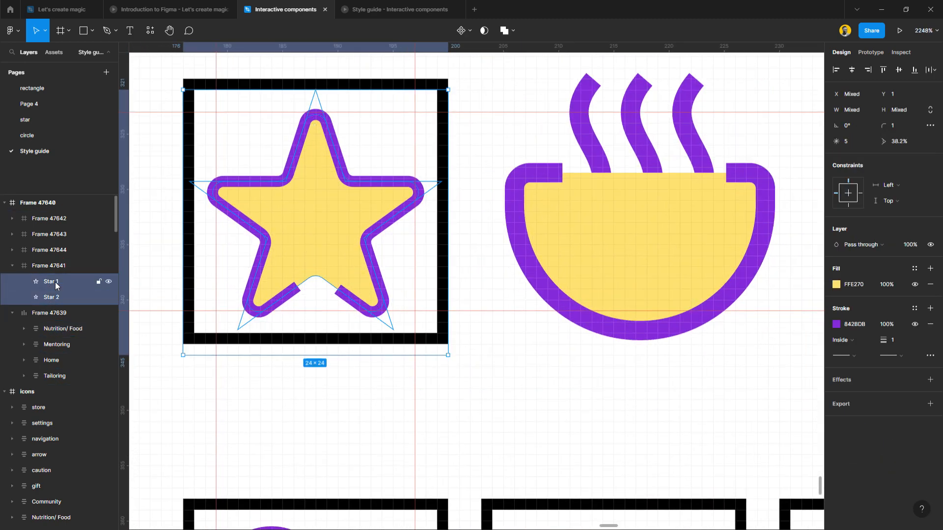
key("Delete")
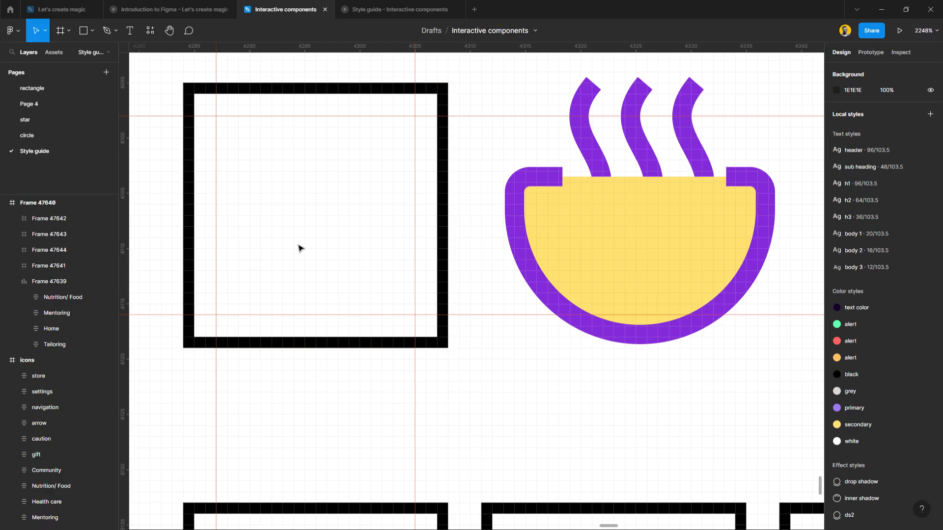
Draw an 18 px wide rectangle between the empty frame's guides, lower its top edge to a height of 11, and round all corners to 5.5
scroll(300, 248, "up", 1)
scroll(300, 248, "up", 1, "ctrl")
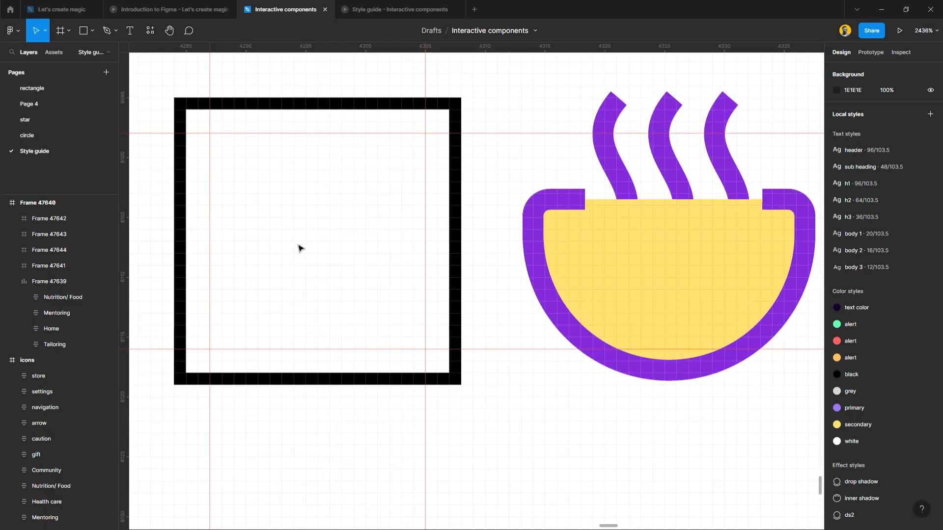
scroll(301, 248, "up", 1, "ctrl")
scroll(300, 248, "up", 1)
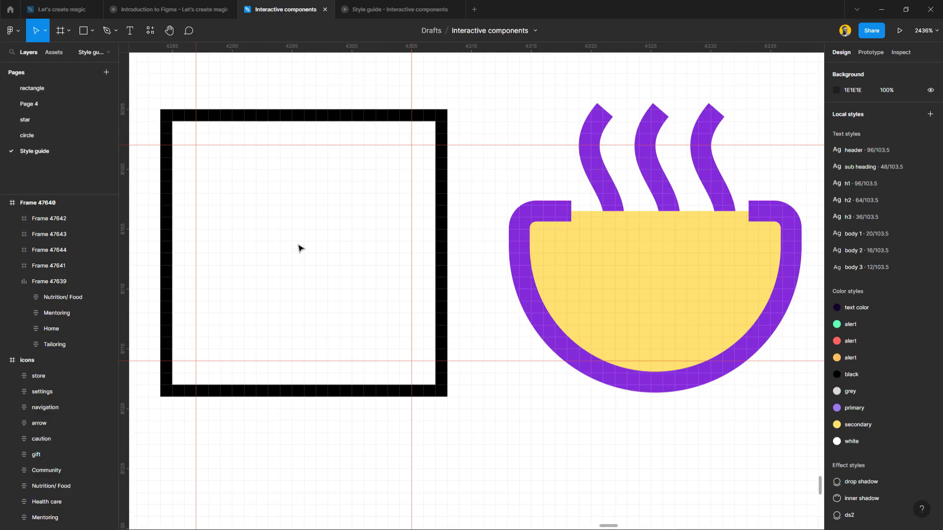
key("r")
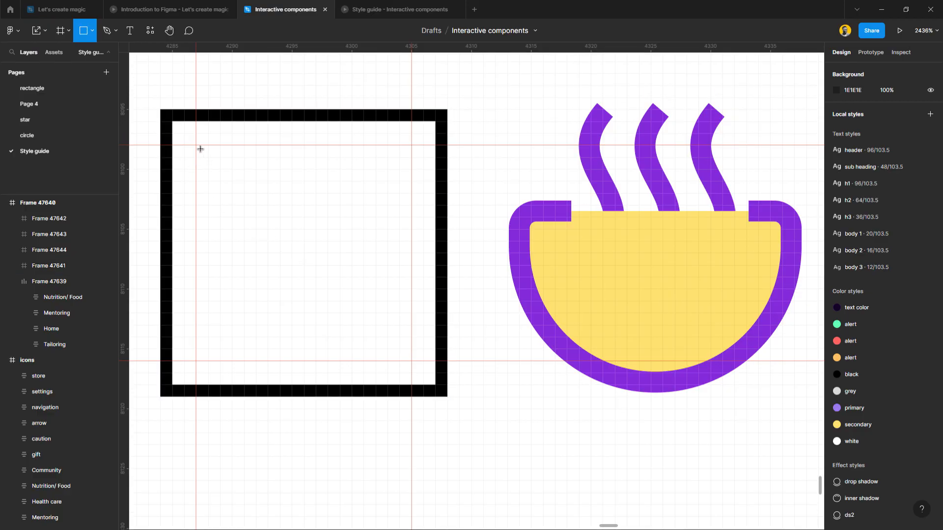
left_click(200, 149)
key("ctrl+z")
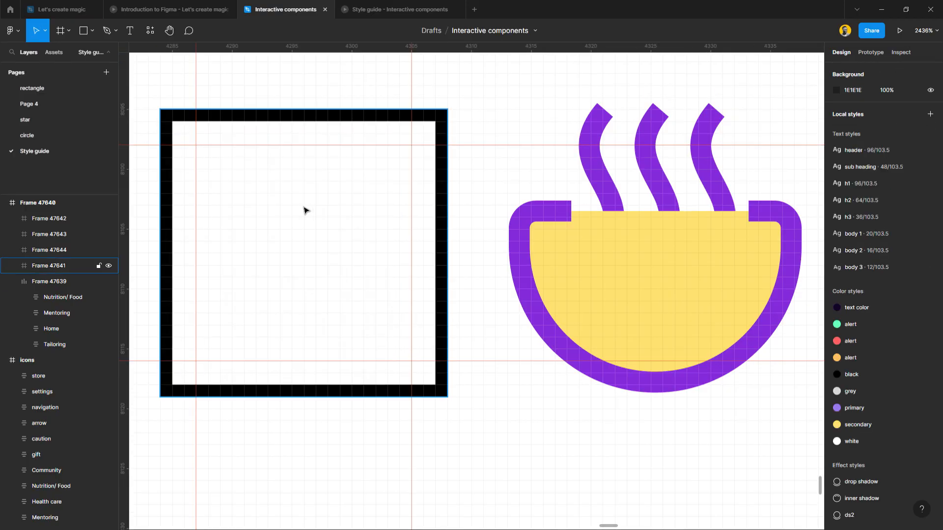
key("r")
left_click_drag(197, 146, 411, 361)
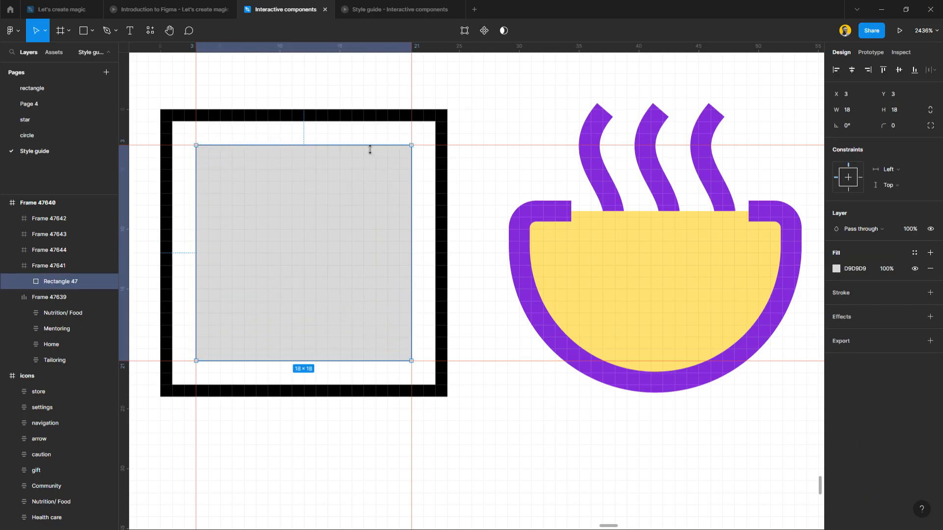
left_click_drag(371, 149, 344, 290)
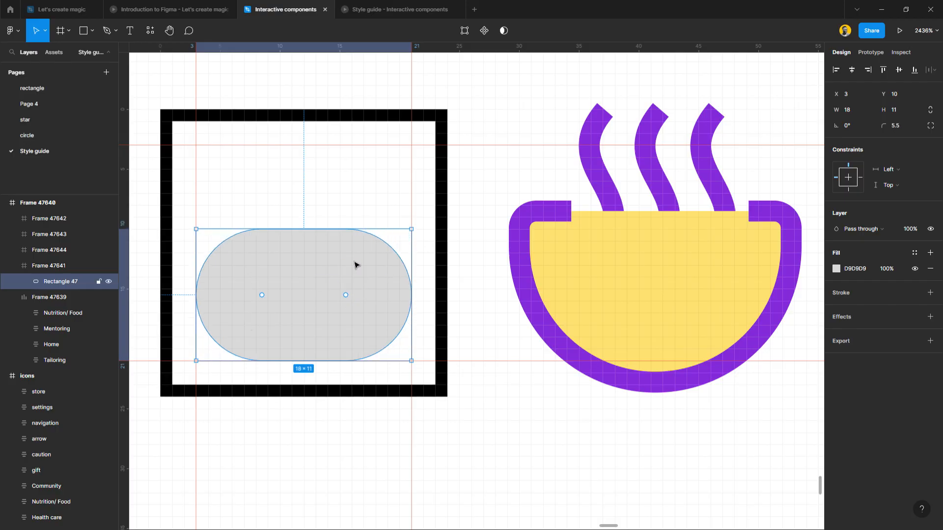
Set individual radii of 2 on the grey rectangle's two top corners
left_click(930, 126)
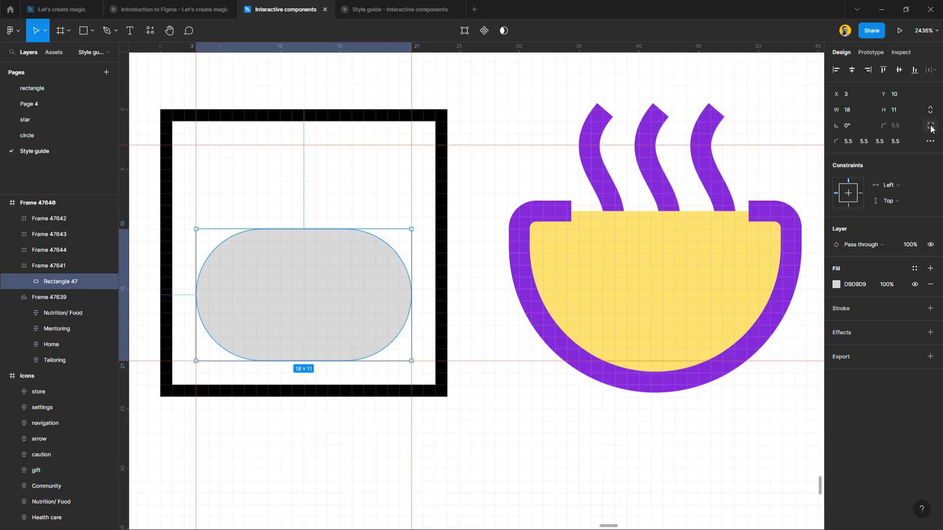
left_click(848, 143)
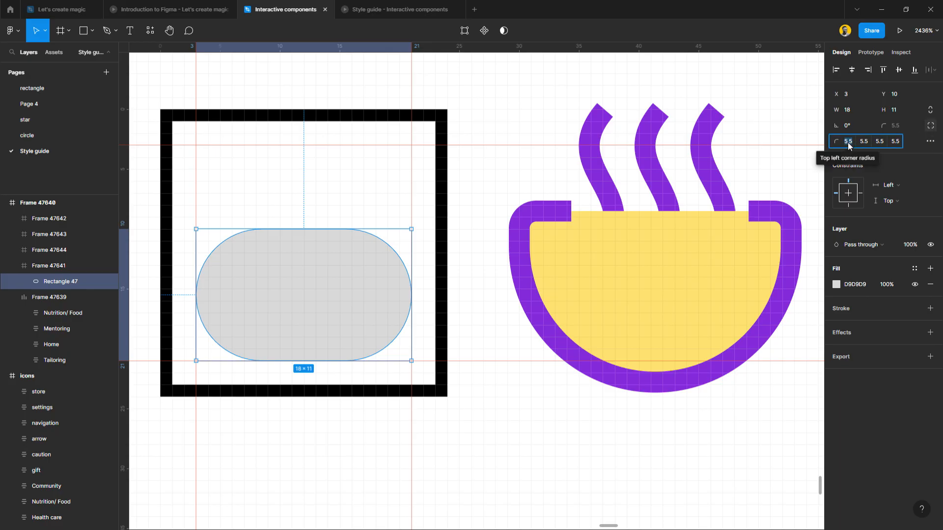
type("2")
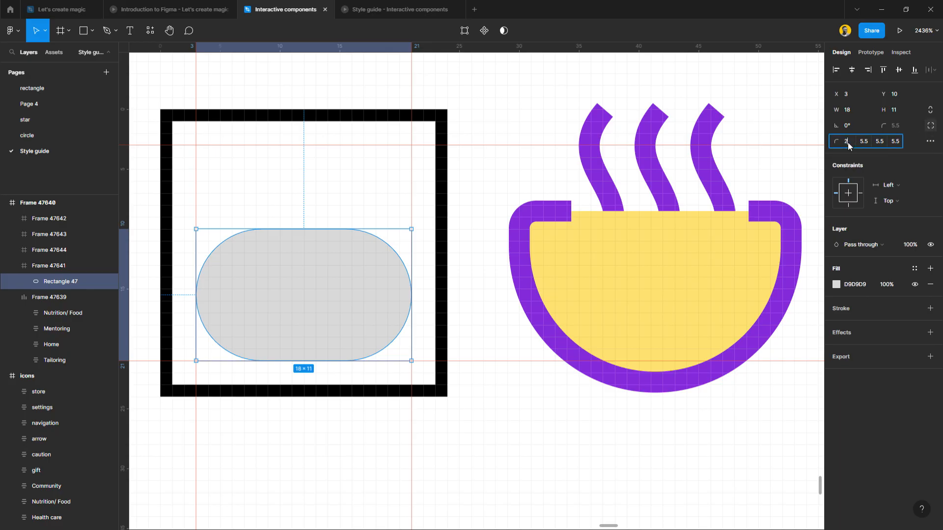
left_click(867, 142)
type("2")
left_click(880, 142)
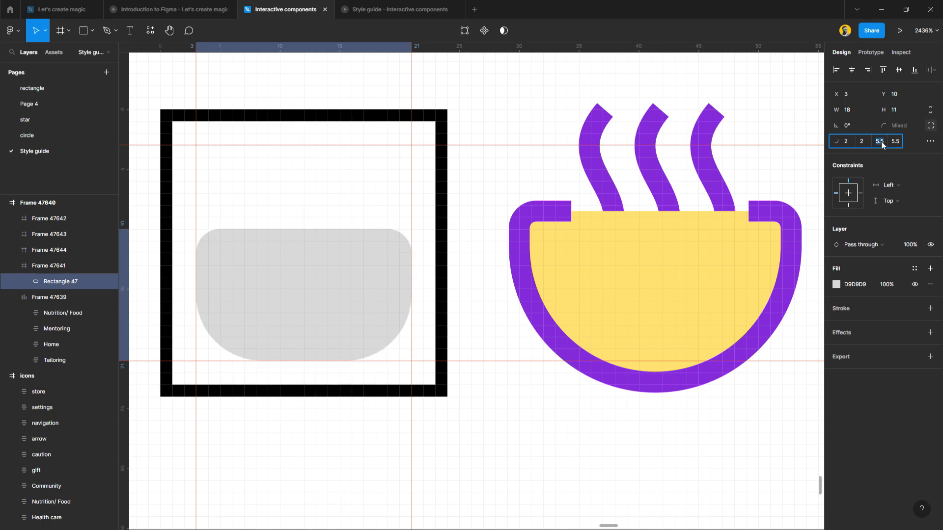
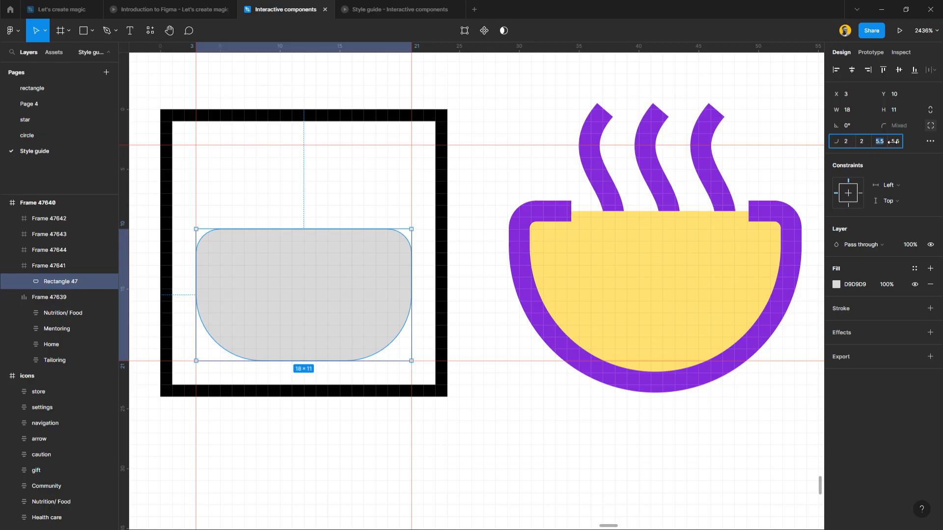
Enter a uniform corner radius of 444 for the grey rectangle and raise its top edge to a height of 12
left_click(929, 129)
left_click(907, 129)
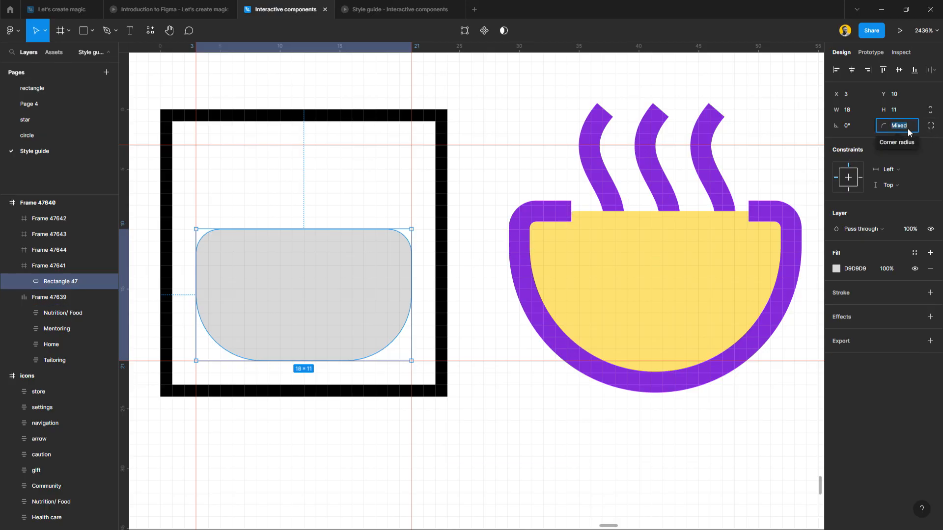
type("444")
key("Return")
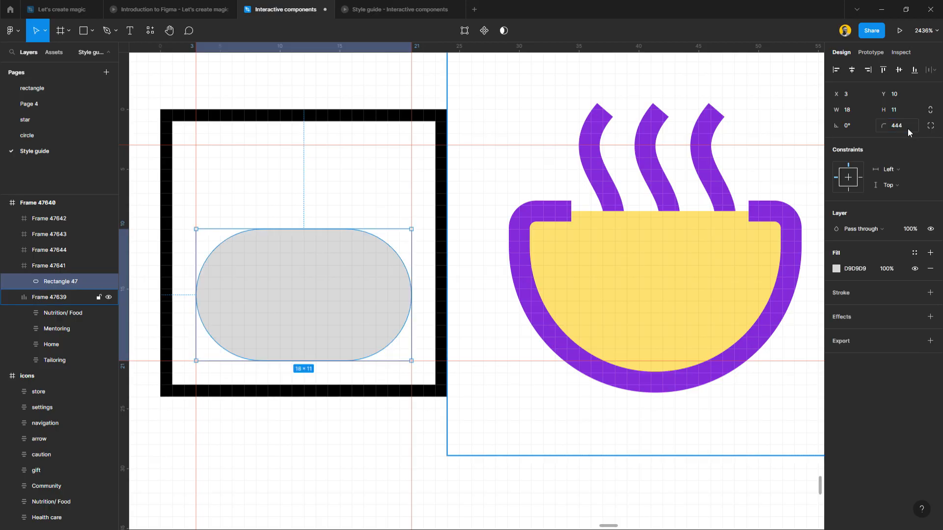
left_click(907, 128)
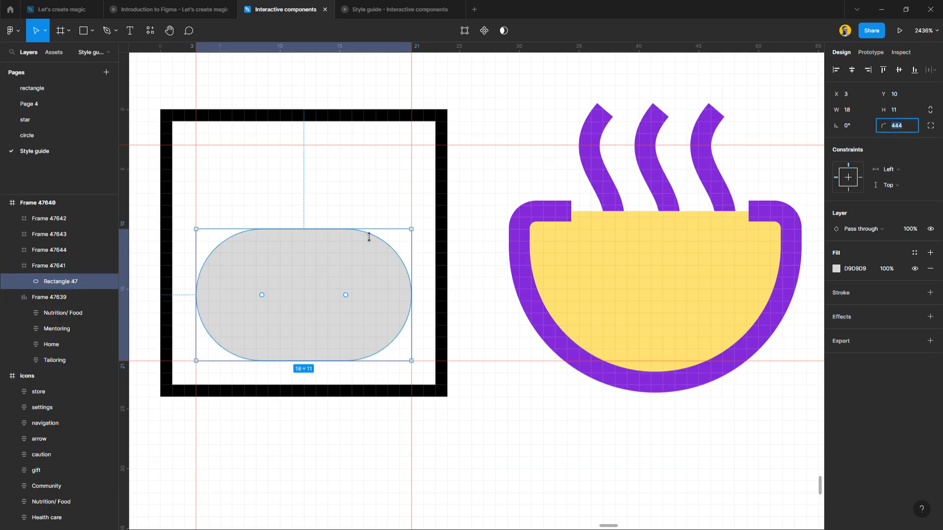
left_click_drag(319, 234, 318, 227)
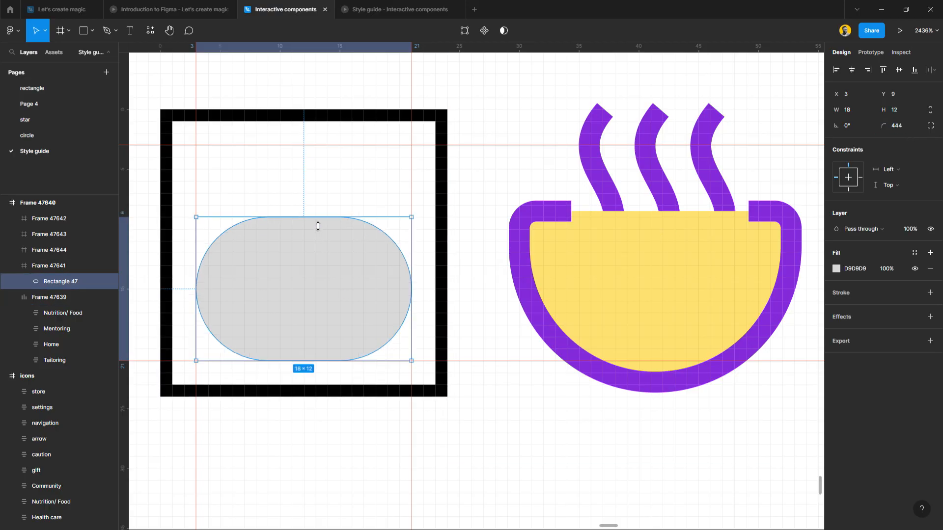
mouse_move(341, 294)
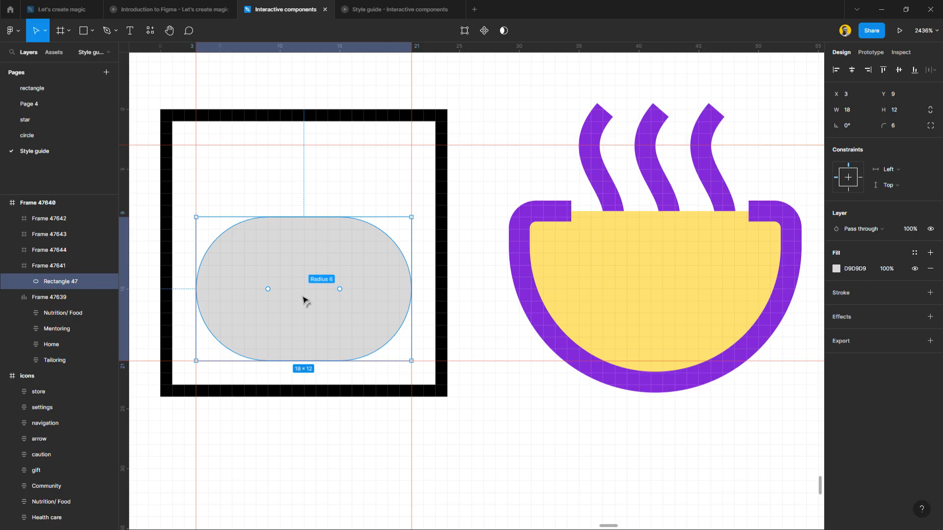
Give the bowl shape separate corner radii, with 2 on the top corners and 6 kept on the bottom ones
left_click(930, 126)
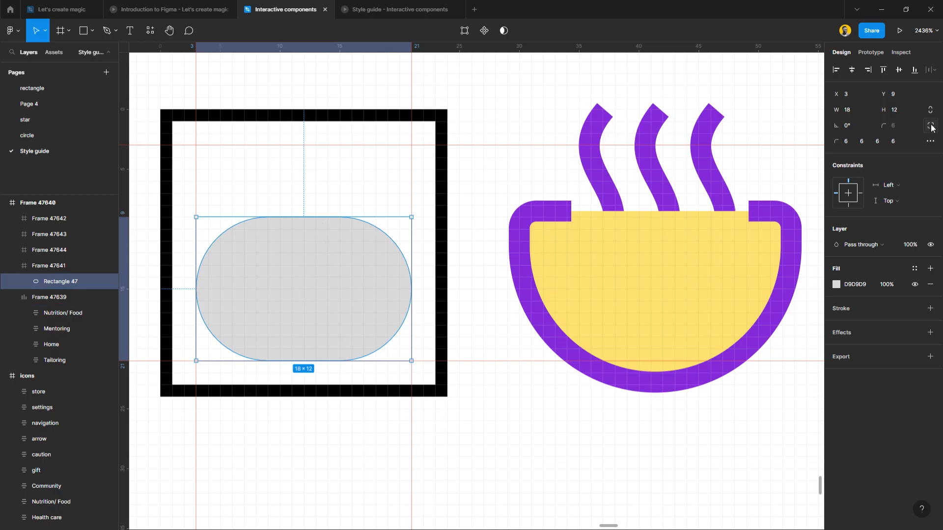
left_click(878, 142)
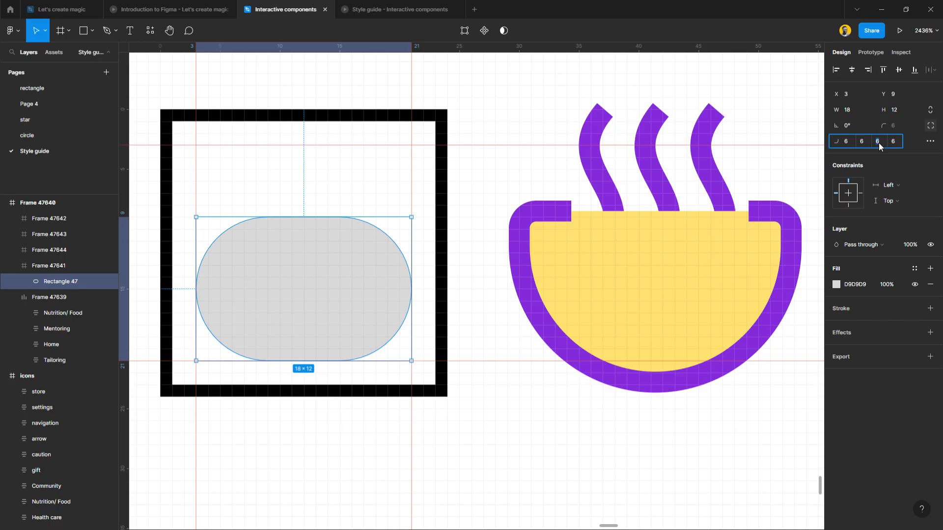
type("2")
left_click(848, 141)
type("2")
left_click(882, 142)
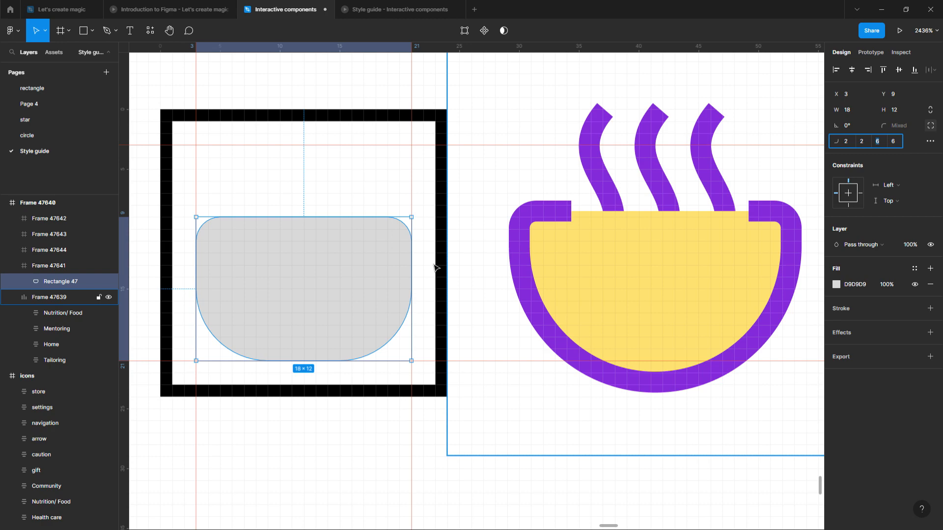
left_click(464, 252)
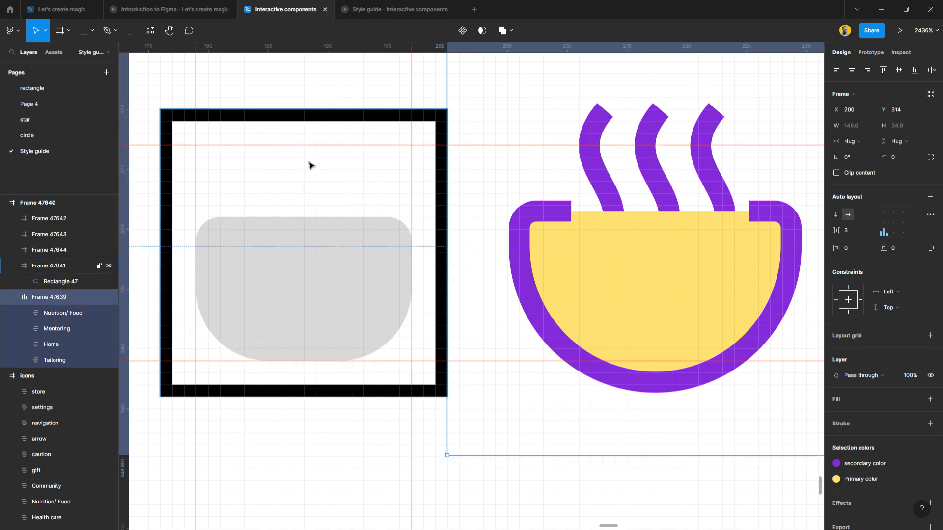
key("p")
left_click(250, 145)
left_click(250, 145)
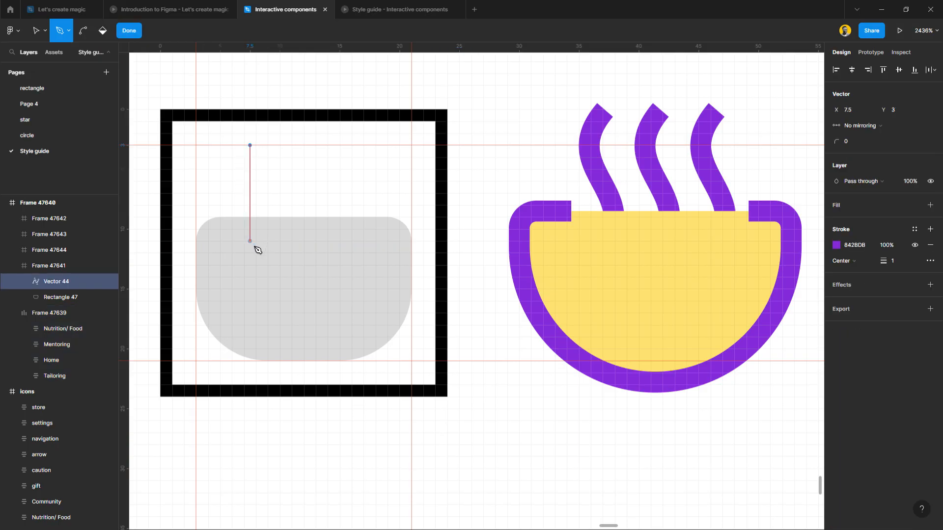
key("Escape")
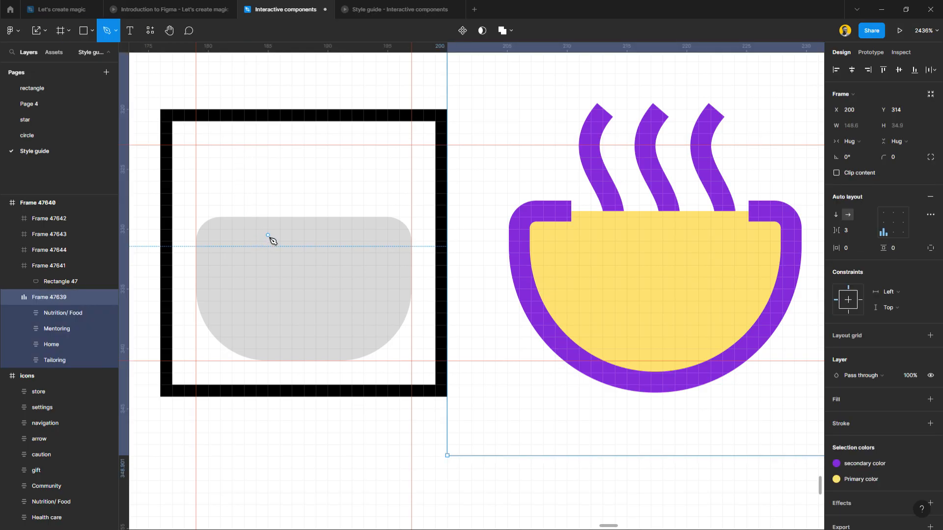
Draw an S-curved steam line with the Pen tool from X 9, Y 3 through X 9, Y 7 into the bowl, about 2.1 × 10.5
left_click(267, 146)
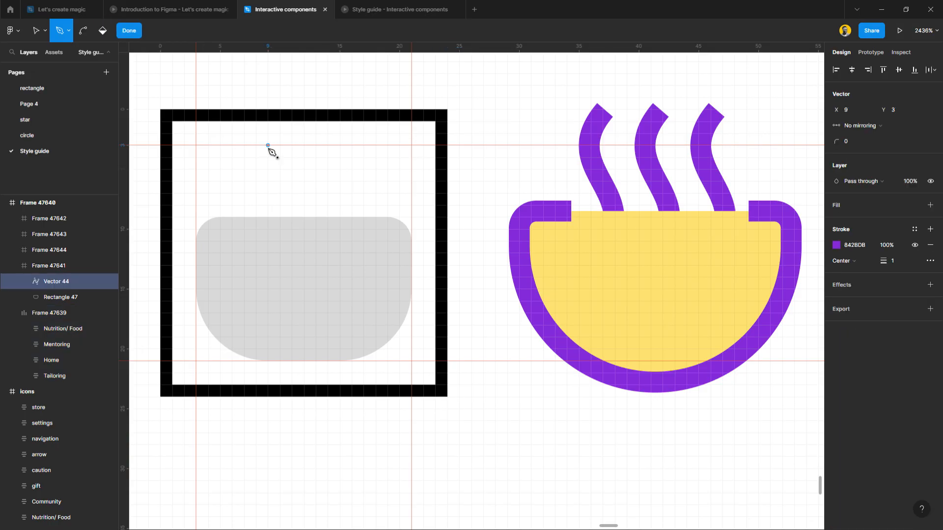
left_click(267, 193)
left_click_drag(273, 198, 300, 232)
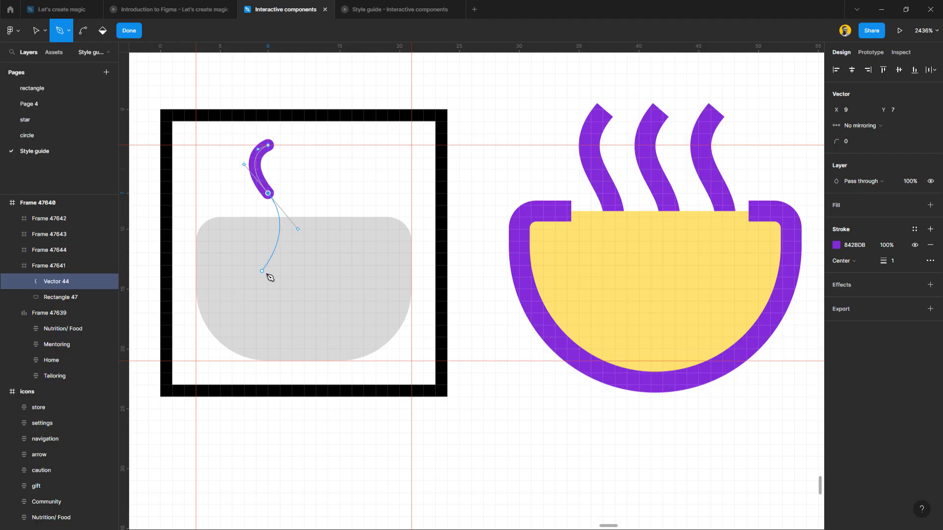
left_click(262, 271)
key("Escape")
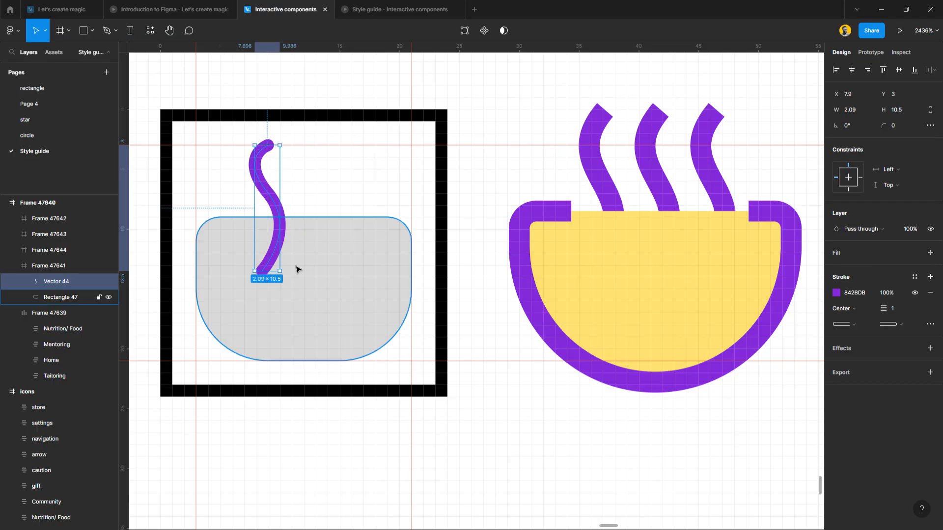
Change both end caps of the purple steam line from Round to Square
left_click(860, 324)
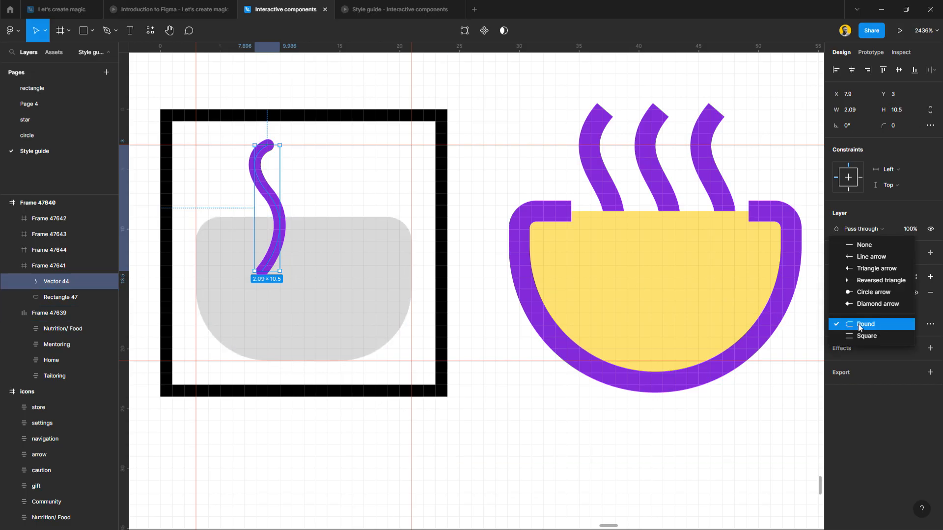
left_click(858, 337)
left_click(888, 323)
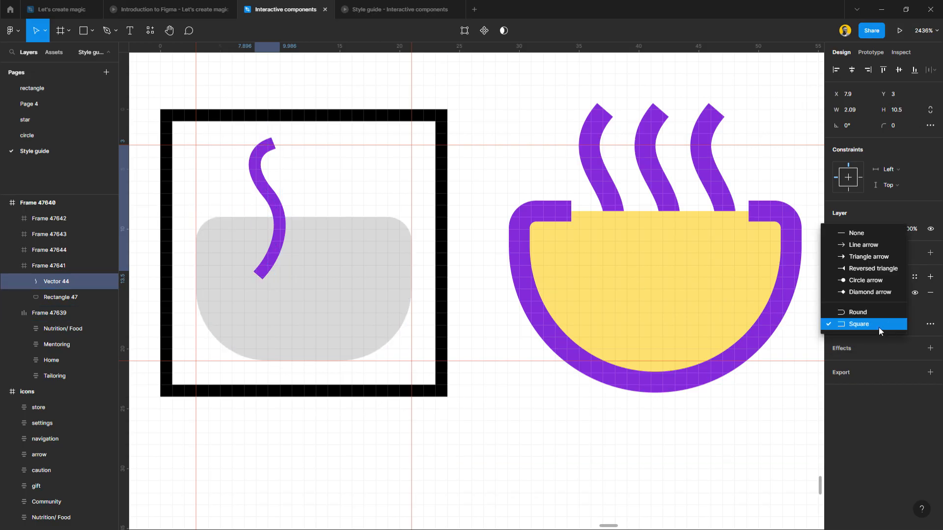
left_click(856, 314)
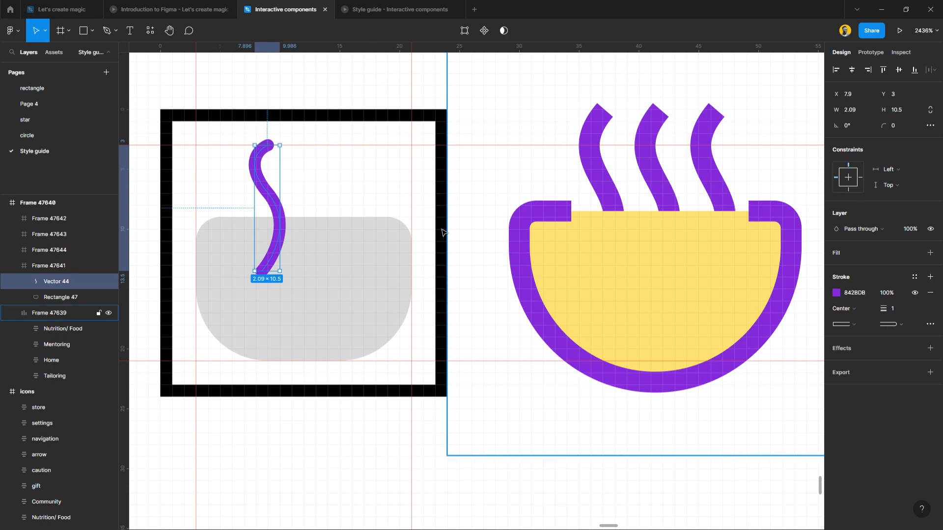
left_click(315, 173)
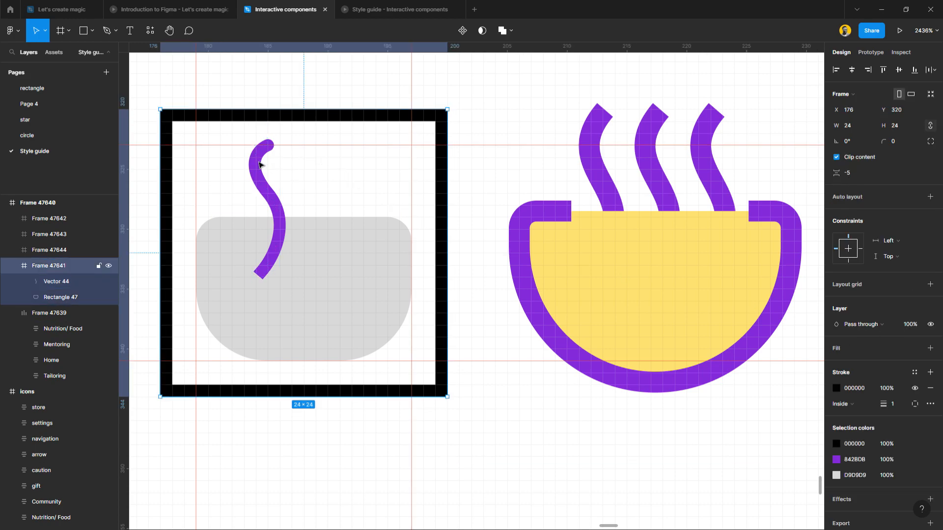
left_click(261, 165)
left_click(890, 324)
left_click(864, 335)
left_click(483, 189)
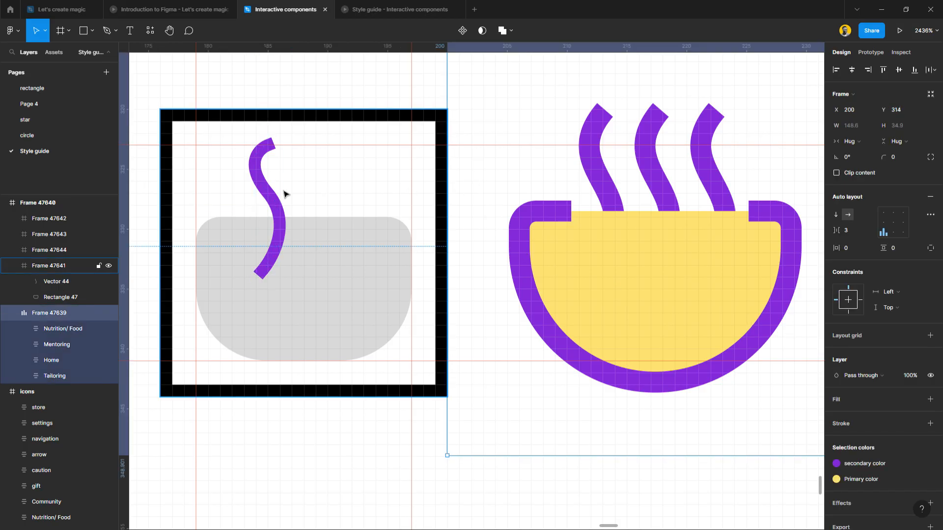
Send the steam line behind the bowl shape and duplicate it twice to form an evenly spaced row with gaps of 2
double_click(278, 207)
key("ctrl+bracketleft")
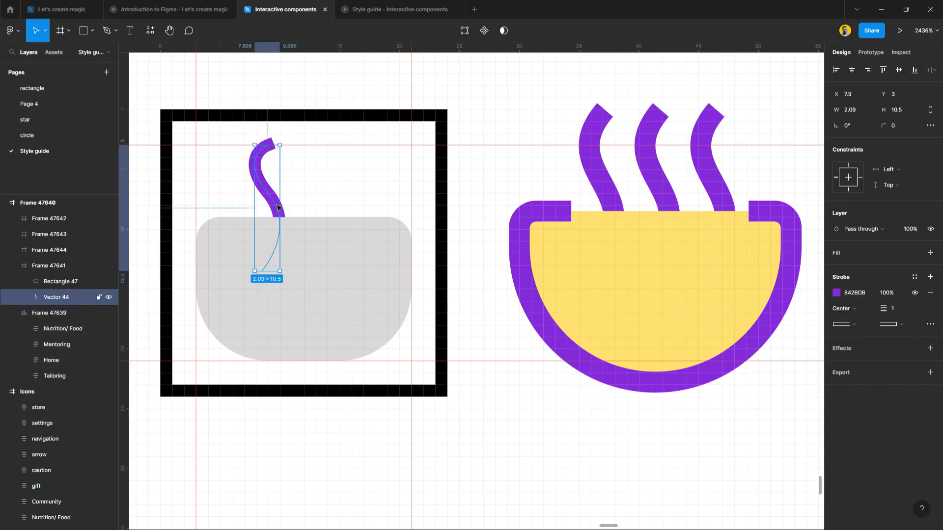
mouse_move(278, 207)
left_mouse_down()
mouse_move(259, 209)
mouse_move(313, 209)
mouse_move(302, 207)
left_mouse_up()
key("ctrl+d")
left_click(303, 205, "shift")
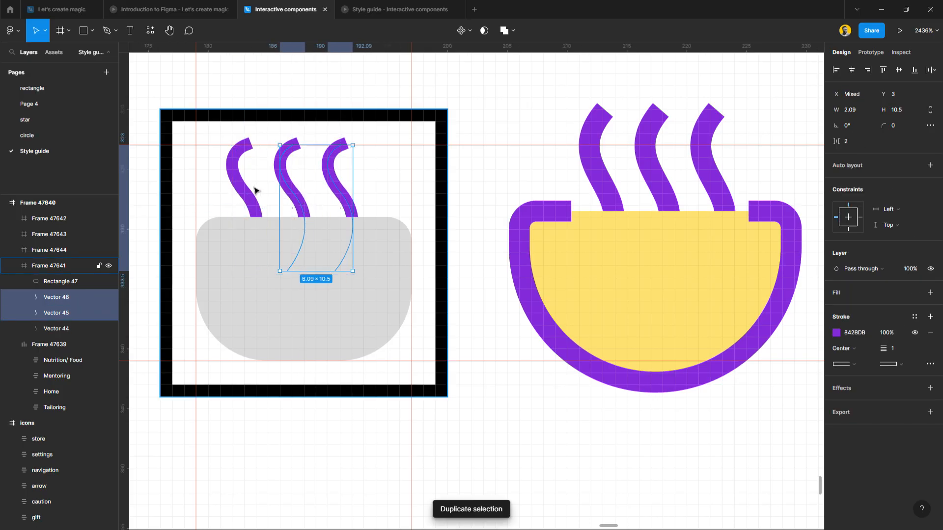
Shift all three steam lines together by about 1 px so the row is centred above the bowl
left_click(251, 189, "shift")
left_click_drag(292, 193, 303, 194)
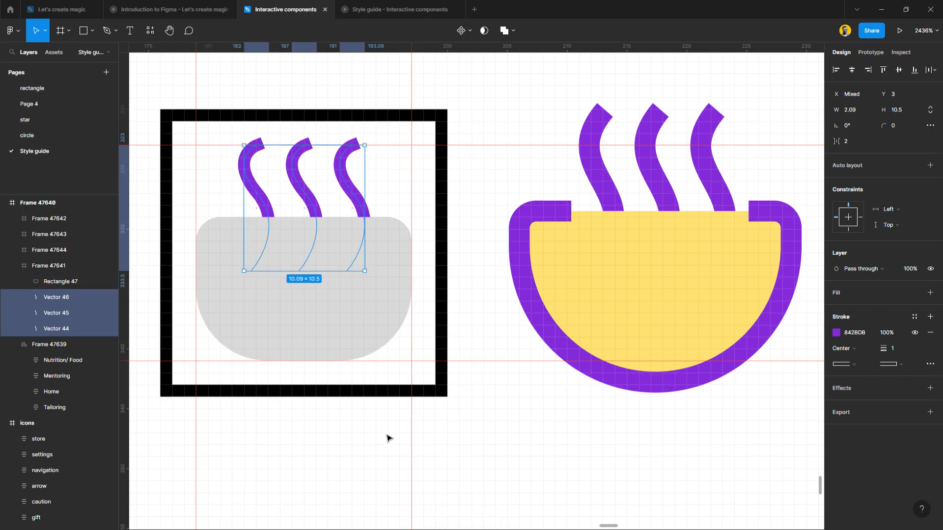
left_click(349, 412)
Recolour the grey bowl's fill with the sample bowl's yellow FFE270
left_click(336, 300)
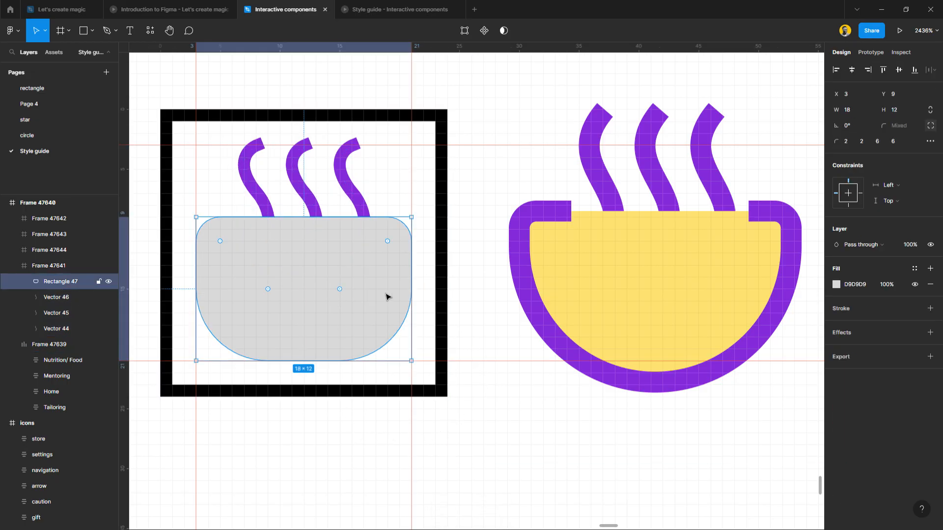
key("i")
left_click(588, 249)
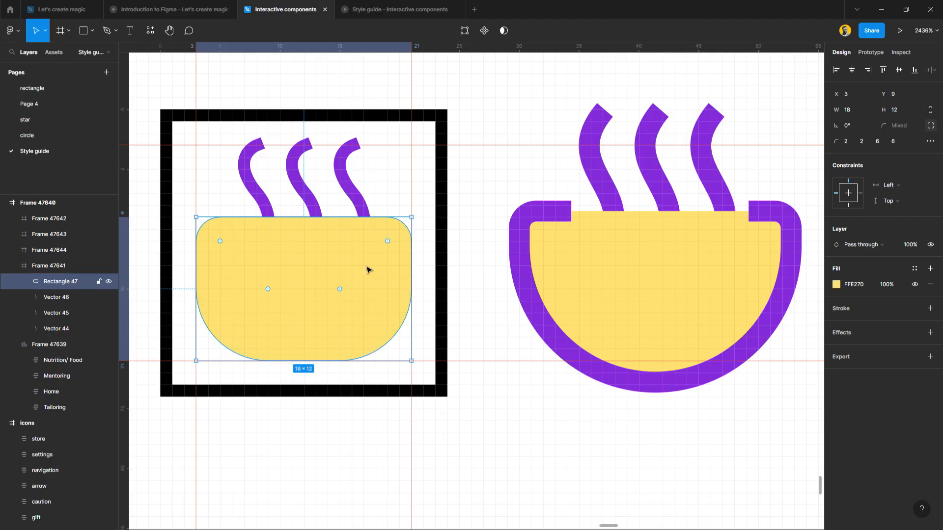
Duplicate the yellow bowl shape and give the copy a black 1 px inside stroke in place of its fill
key("ctrl+d")
left_click(855, 308)
left_click(930, 285)
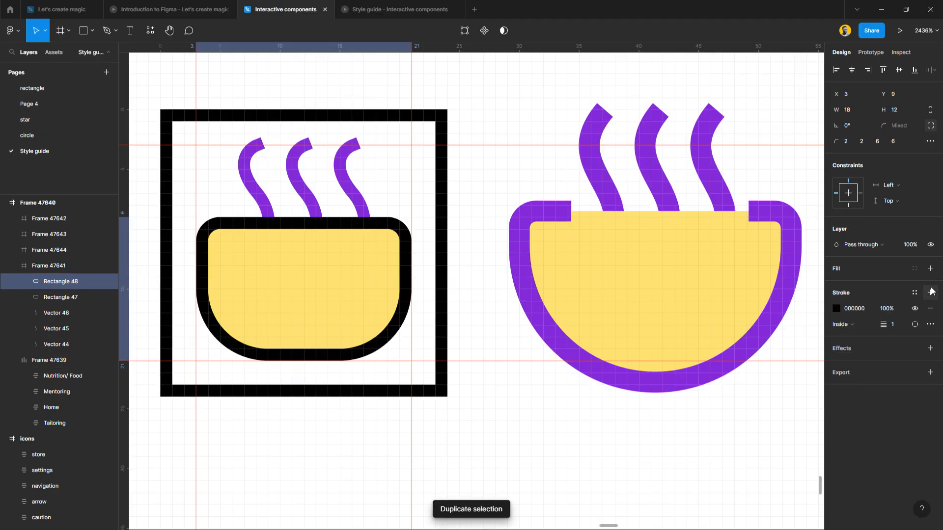
Add two points on the outlined copy's top edge, spread them slightly apart, and delete the segment between them to open the rim
left_click(464, 31)
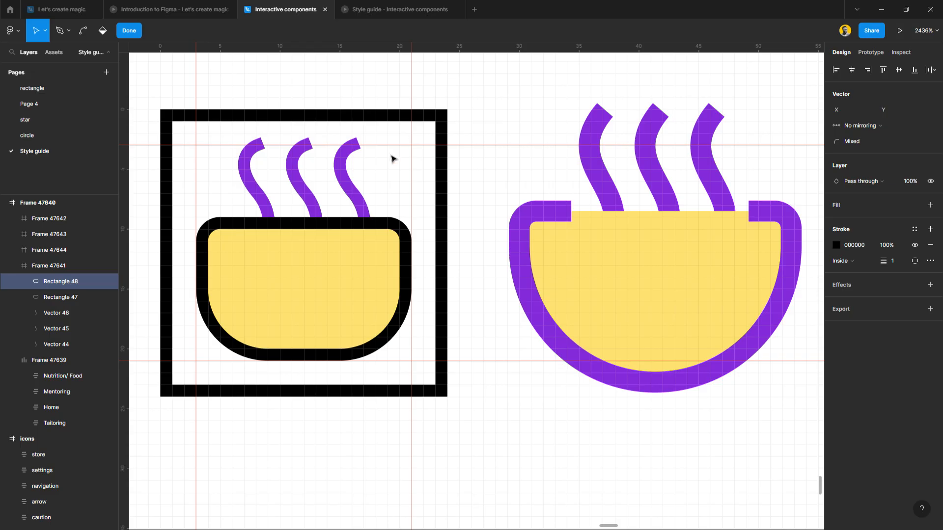
left_click(264, 228)
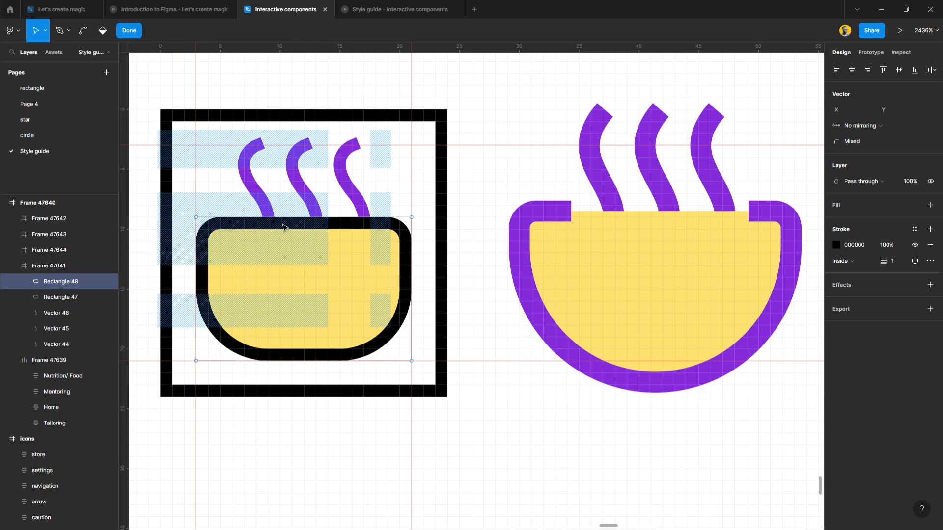
left_click(256, 217)
left_click(363, 217)
left_click_drag(258, 219, 246, 220)
left_click_drag(364, 217, 375, 217)
left_click(310, 219)
key("Delete")
key("Escape")
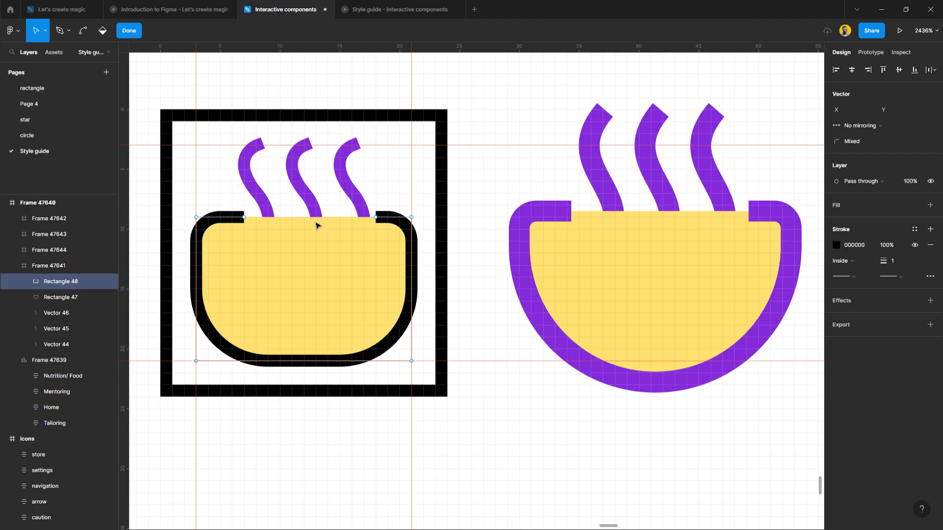
Select the three purple steam lines above the bowl together
left_click(341, 167)
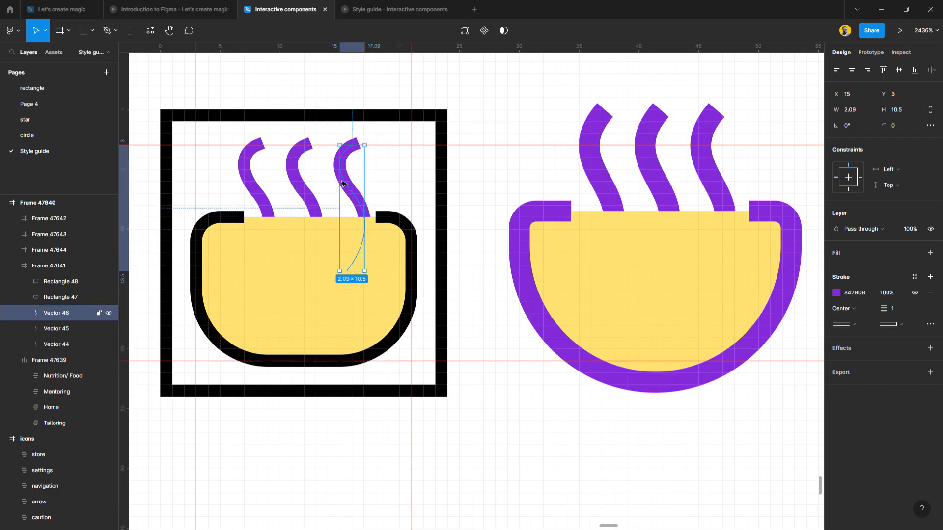
left_click(283, 184, "shift")
left_click(262, 192, "shift")
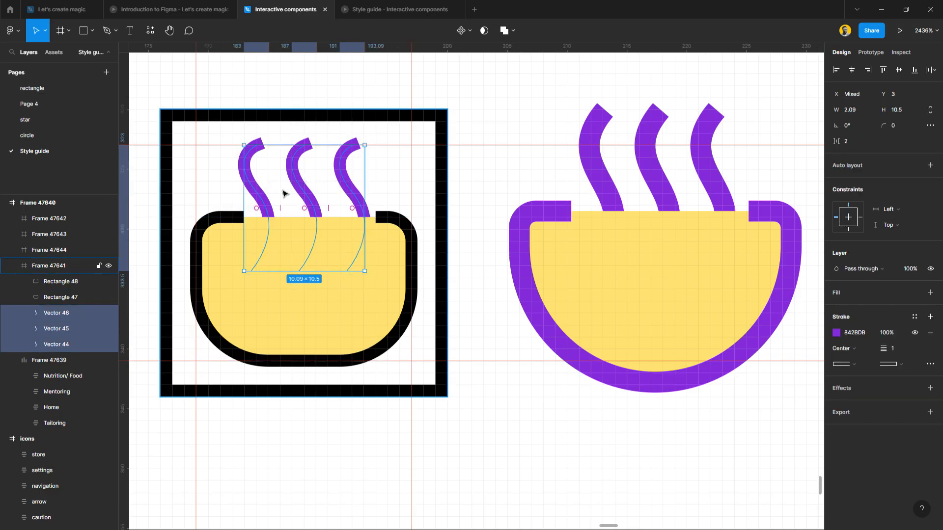
Try nudging the three steam lines sideways and setting their width to 3
key("Left")
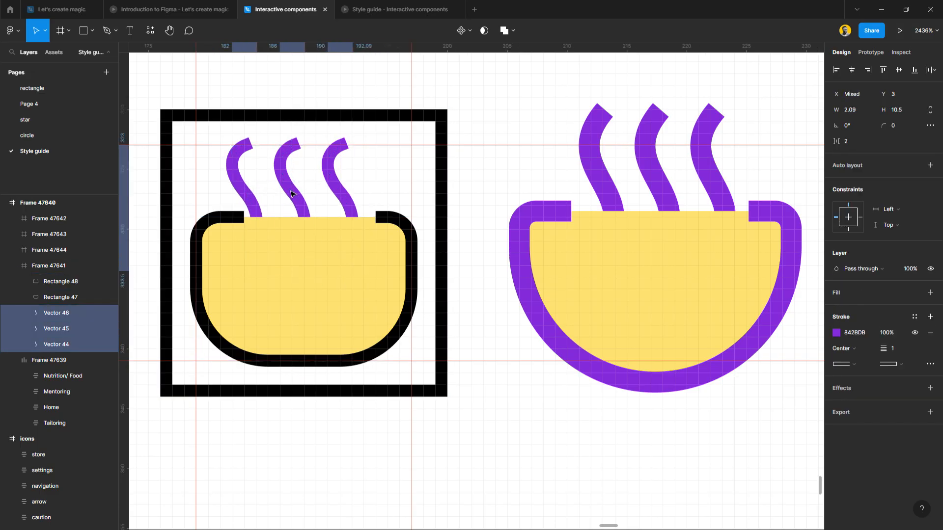
key("Right")
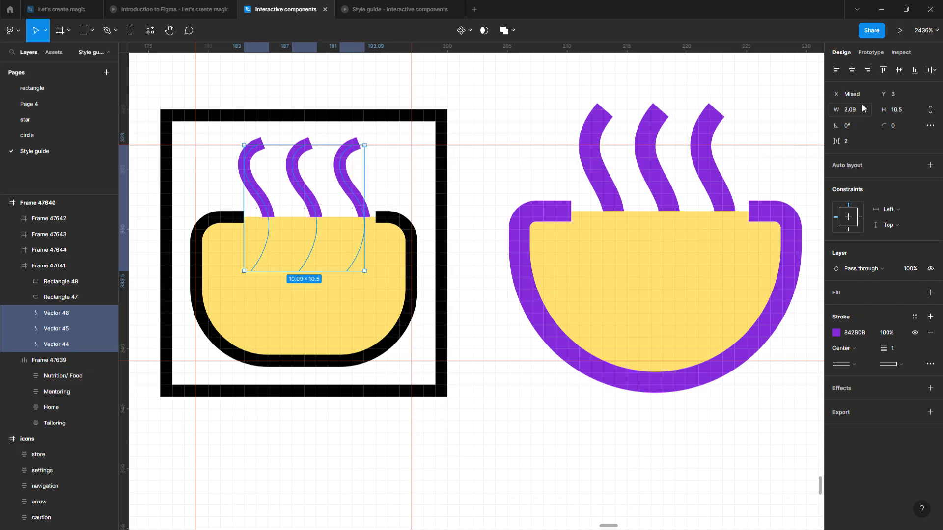
type("3")
key("Return")
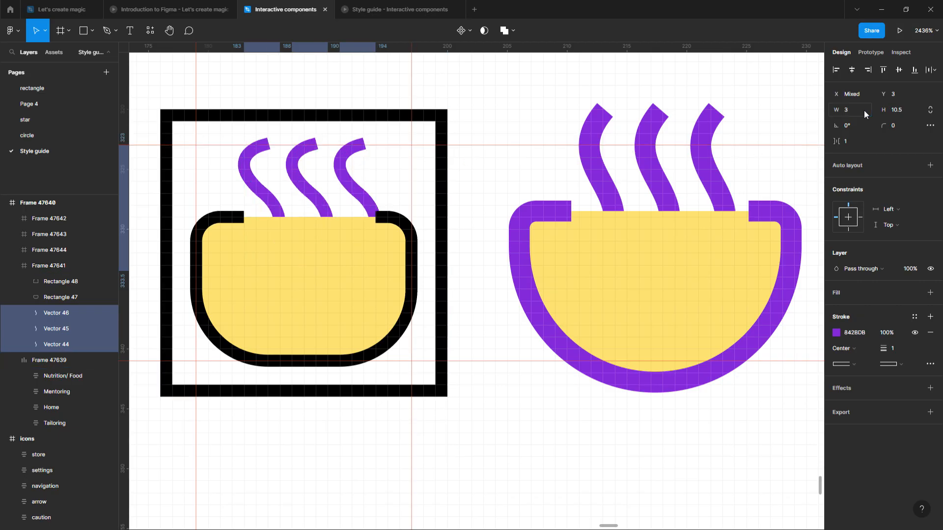
key("ctrl+z")
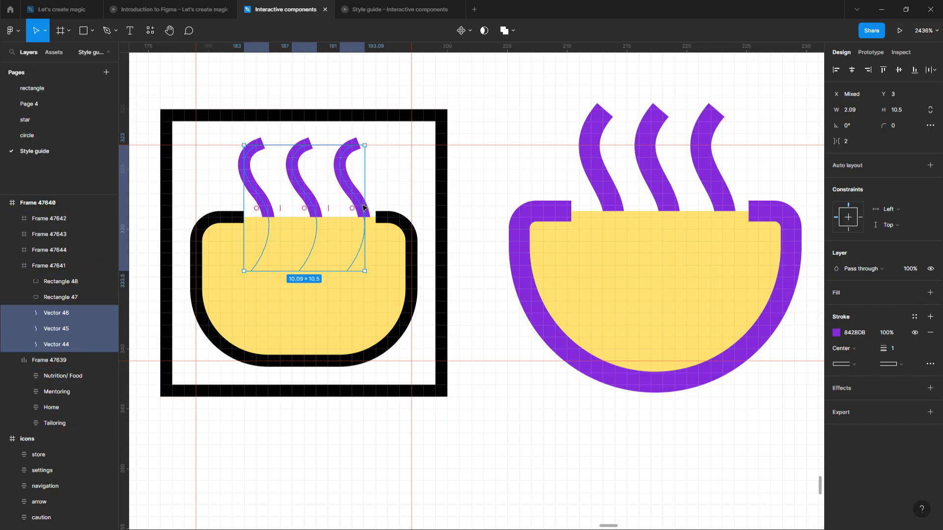
Group the three steam lines and shift the group to X 6.5
key("ctrl+g")
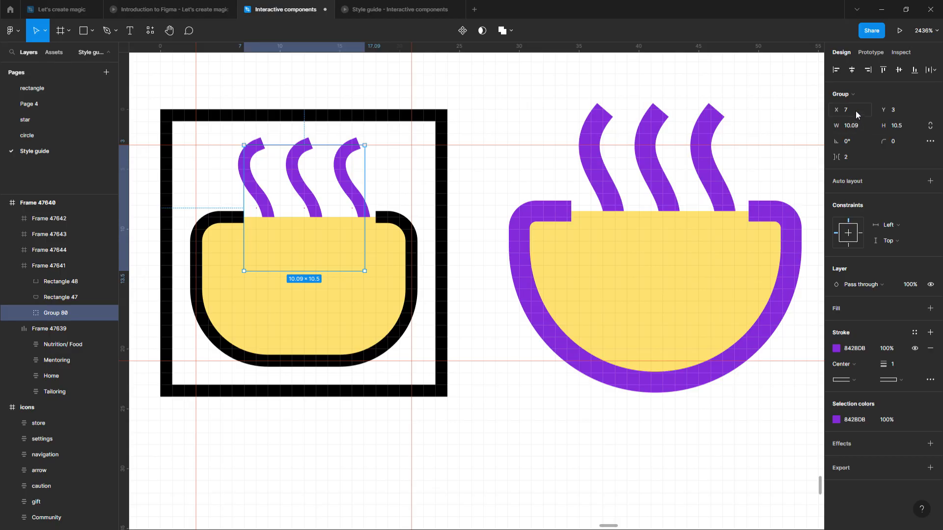
key("Down")
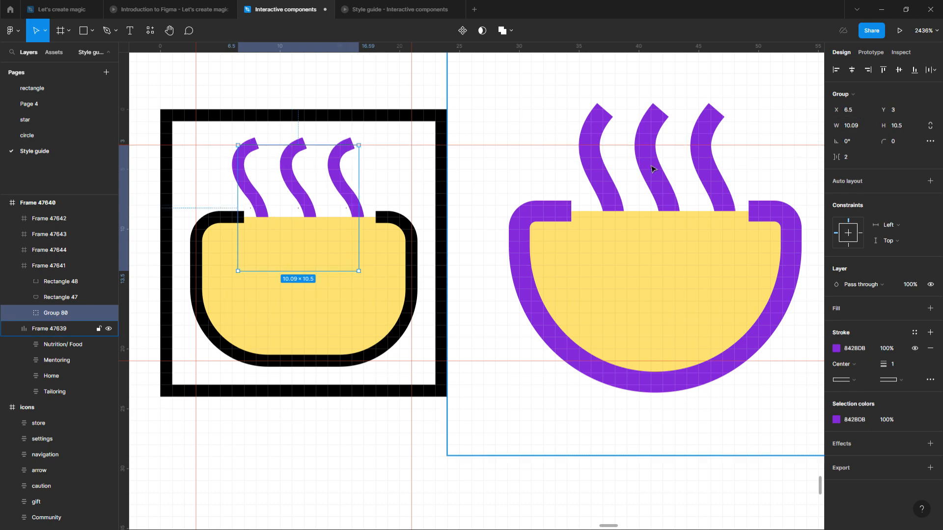
Recolour the bowl's open black outline with the sample bowl's purple 842BDB
left_click(396, 351)
key("i")
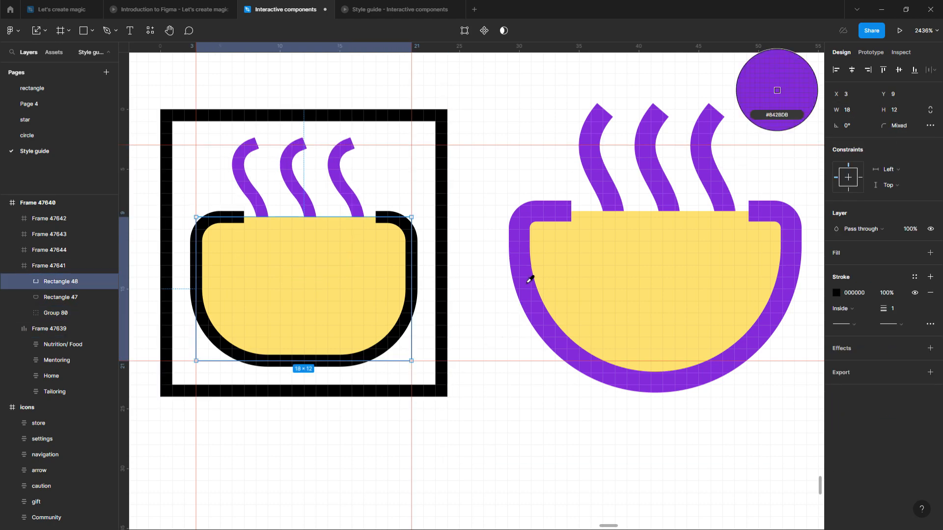
left_click(530, 275)
left_click(326, 465)
Delete the frame of sample icons and move the tape measure, house and star frames up beside the bowl with gaps of 3
scroll(352, 366, "down", 3)
scroll(352, 366, "down", 3)
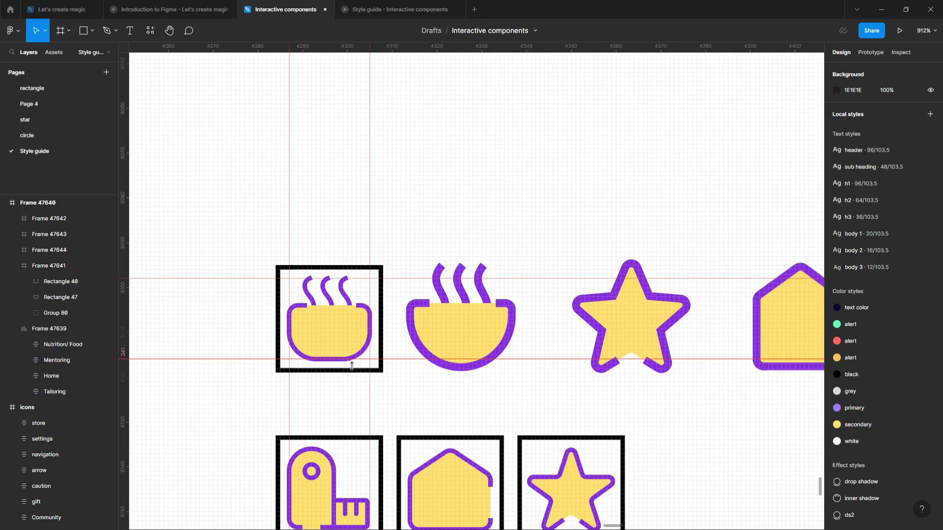
scroll(344, 295, "down", 2)
left_click(330, 214)
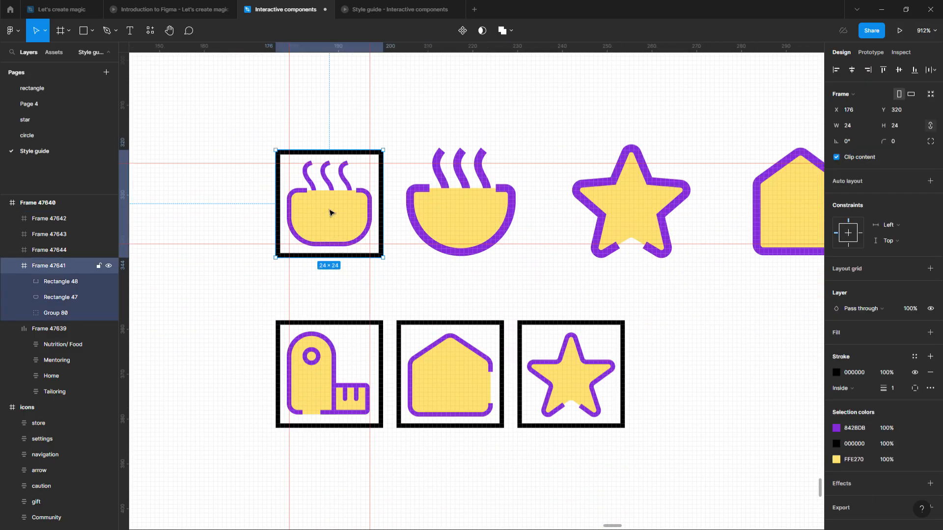
left_click(463, 222)
key("Delete")
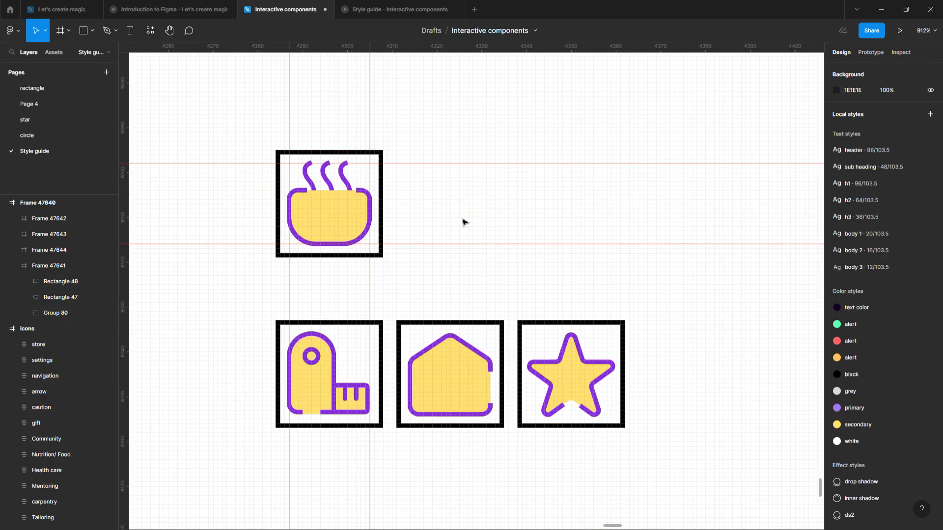
left_click_drag(195, 294, 625, 436)
left_click_drag(580, 364, 691, 213)
Hide the black stroke on all four icon frames and apply the white colour style as their fill
left_click_drag(206, 116, 766, 325)
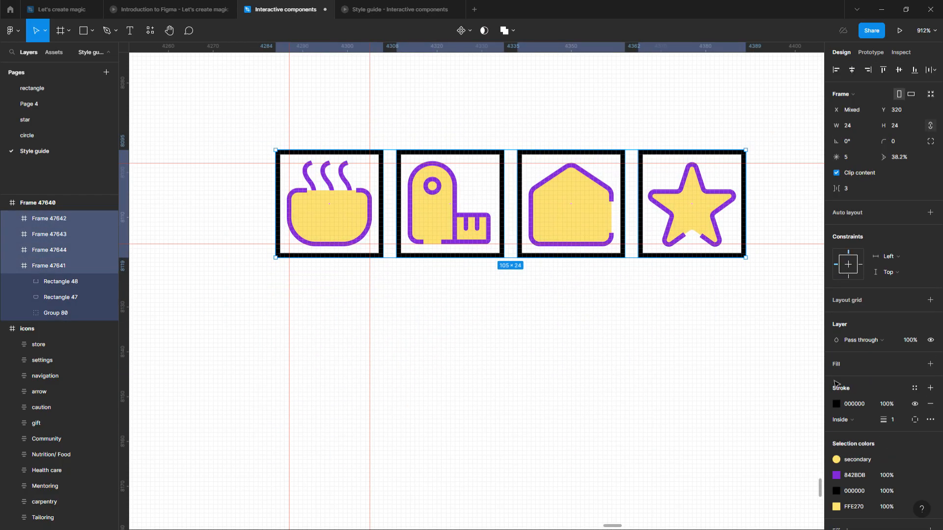
left_click(914, 404)
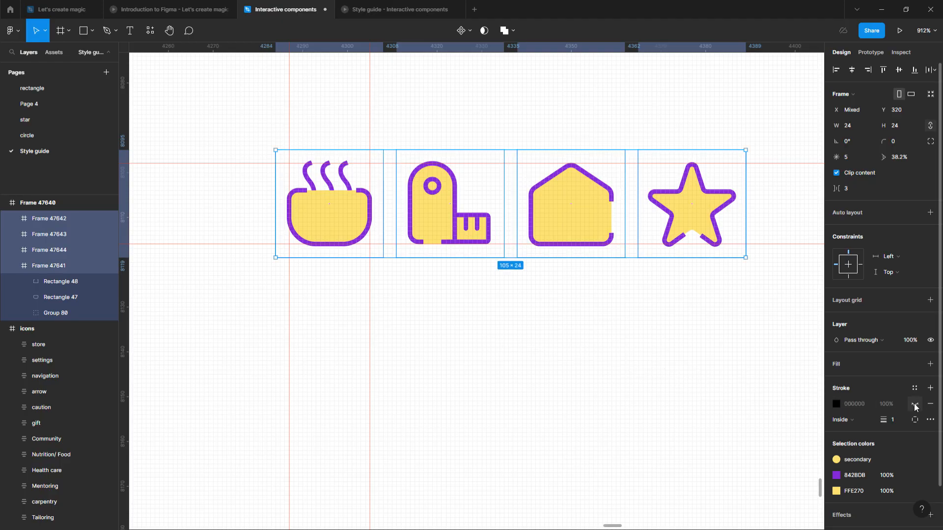
left_click(914, 366)
left_click(876, 441)
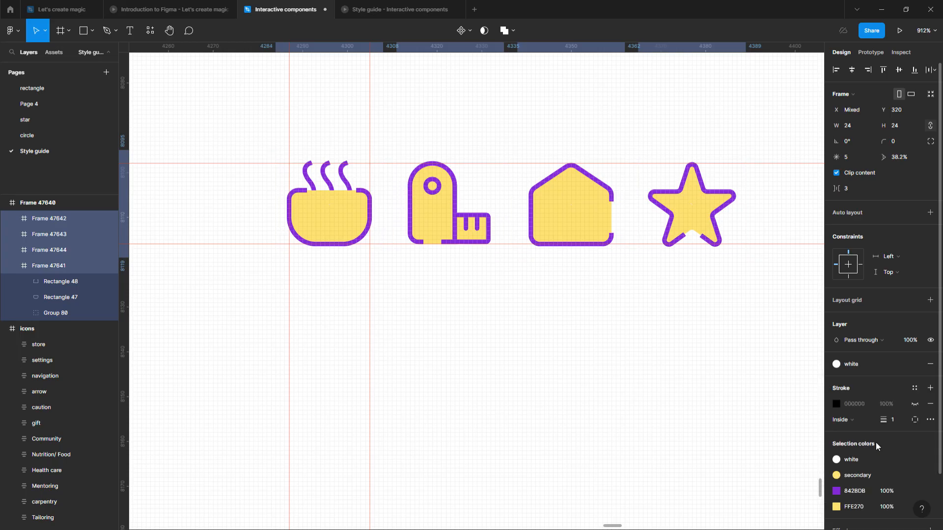
Apply the drop shadow effect style to all four icon frames
scroll(905, 452, "down", 2)
left_click(914, 467)
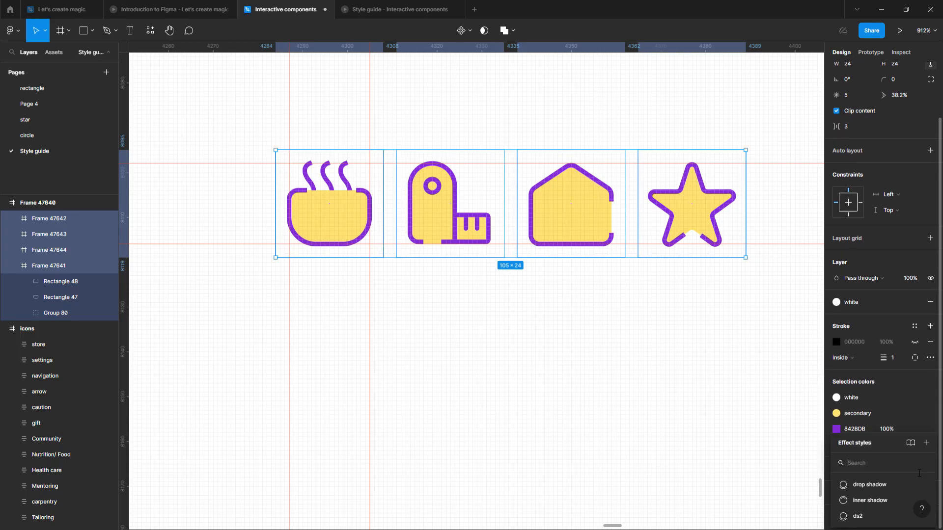
left_click(869, 485)
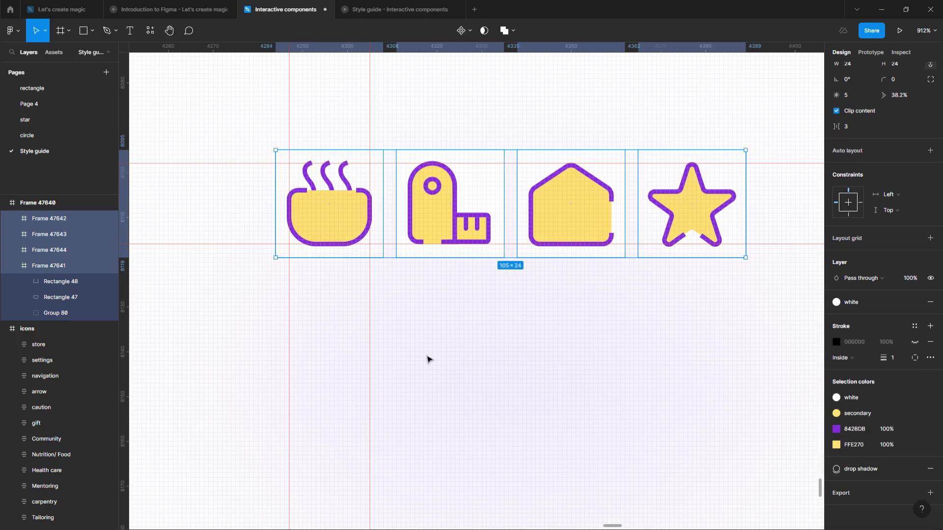
Try enlarging the four icon frames together to 2.64x with the Scale tool
scroll(427, 358, "down", 5)
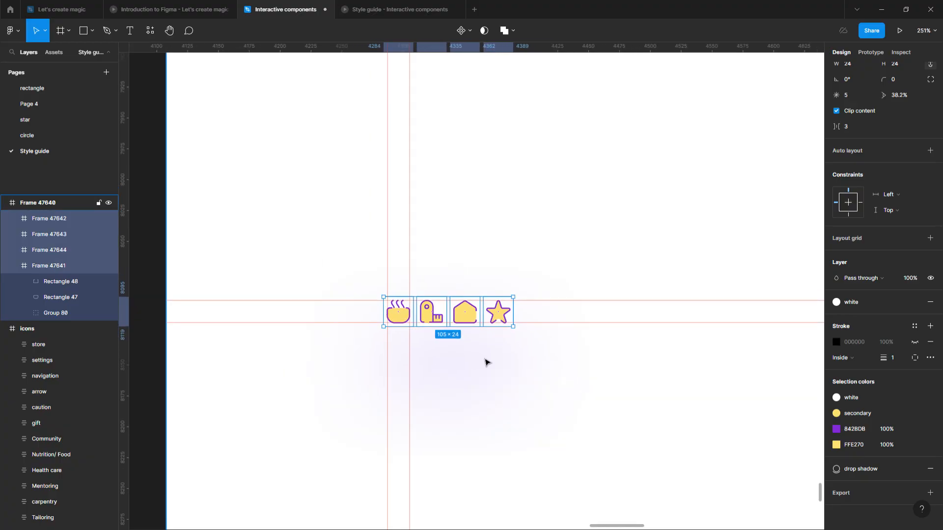
scroll(486, 362, "up", 1)
left_click_drag(570, 233, 389, 366)
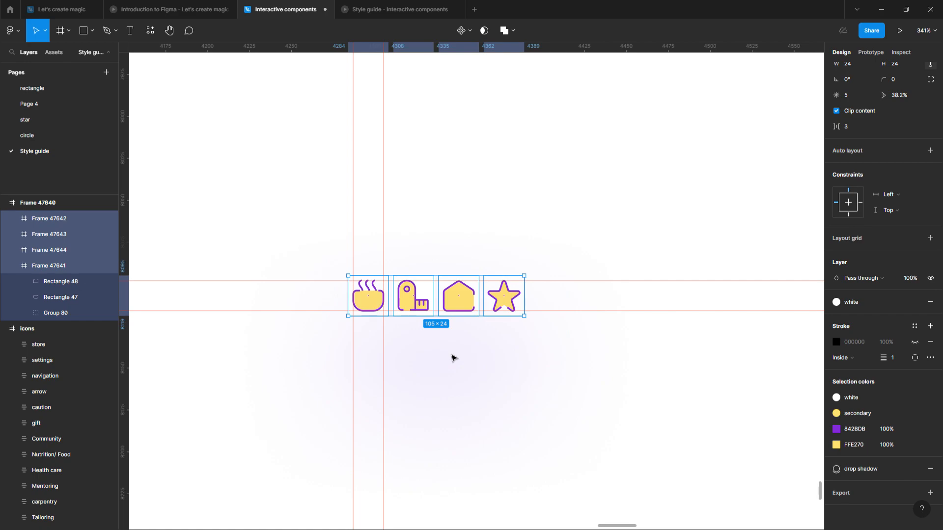
key("k")
left_click_drag(531, 303, 676, 312)
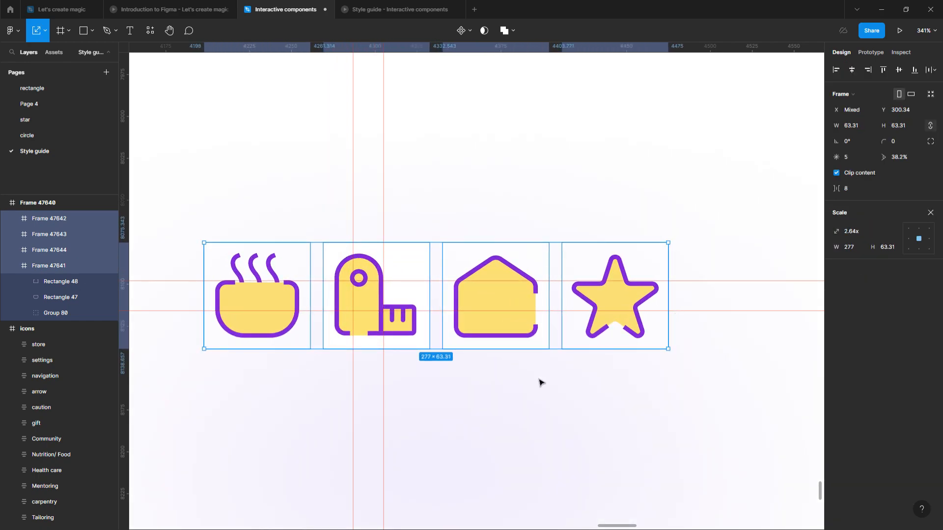
key("ctrl+z")
left_click(930, 213)
Switch the four icon frames' effect style to ds2
scroll(892, 442, "down", 2)
left_click(892, 460)
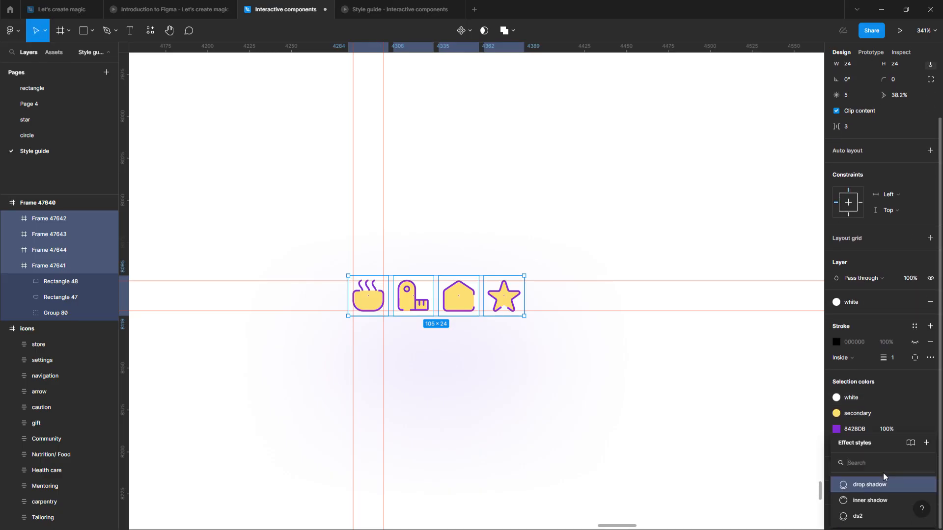
left_click(868, 514)
left_click(508, 381)
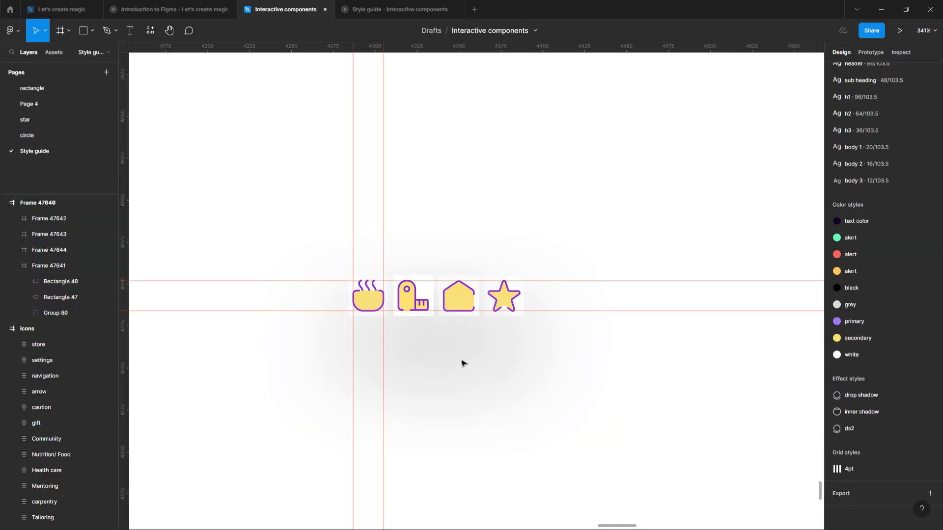
Examine the row of four icon frames and their shadow up close
scroll(452, 339, "up", 5)
left_click_drag(162, 175, 630, 361)
key("shift+2")
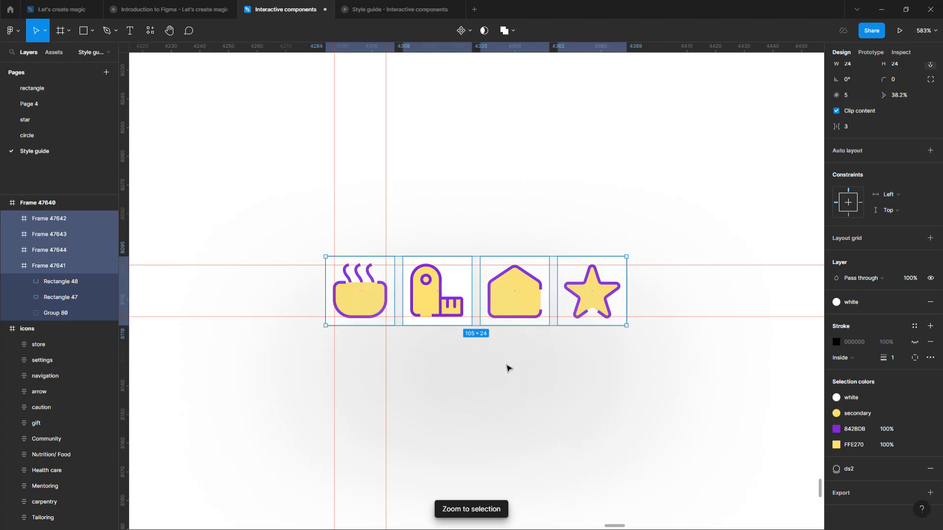
left_click(502, 372)
left_click_drag(281, 219, 734, 374)
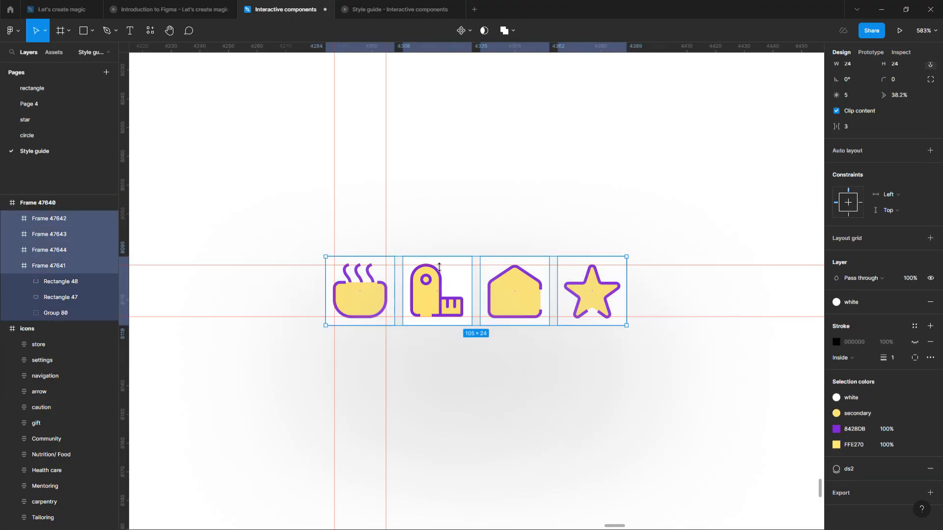
mouse_move(403, 299)
left_click(483, 373)
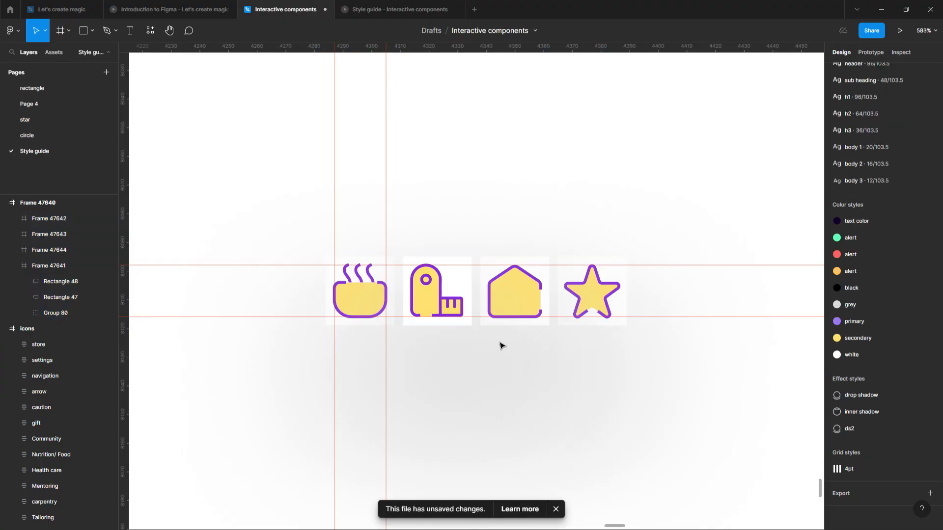
Hide the rulers and guides so the four icons show on a clean canvas
scroll(535, 314, "up", 5)
scroll(528, 322, "down", 3)
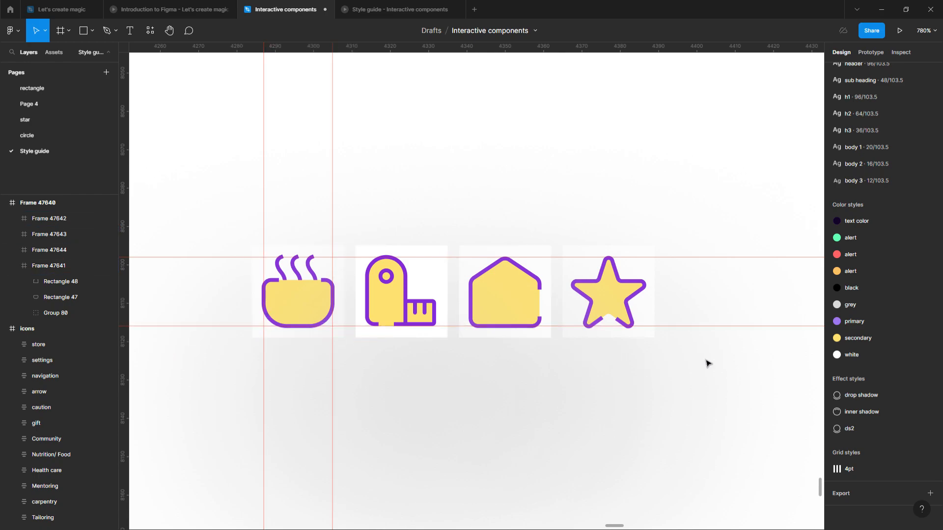
right_click(131, 246)
left_click(149, 264)
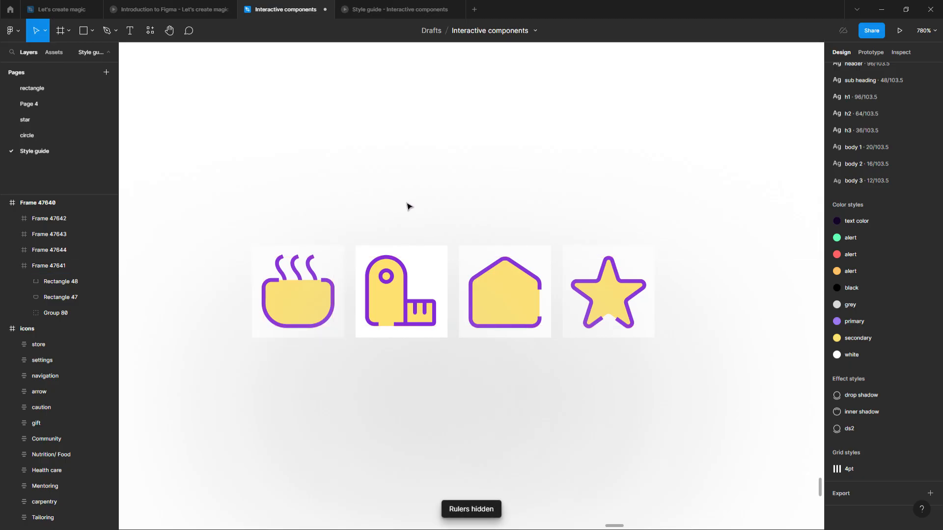
Switch to the Introduction to Figma presentation and view its slide on organizing and exporting icons
left_click(395, 9)
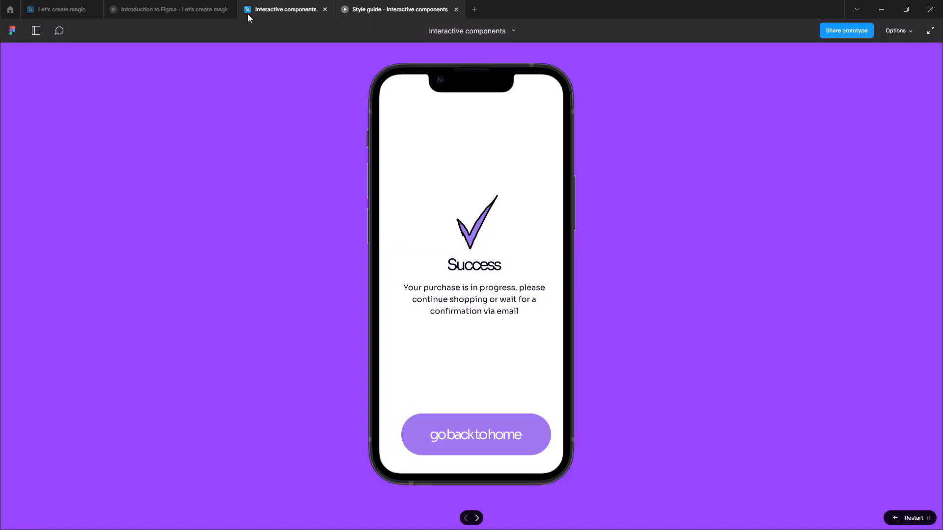
left_click(194, 15)
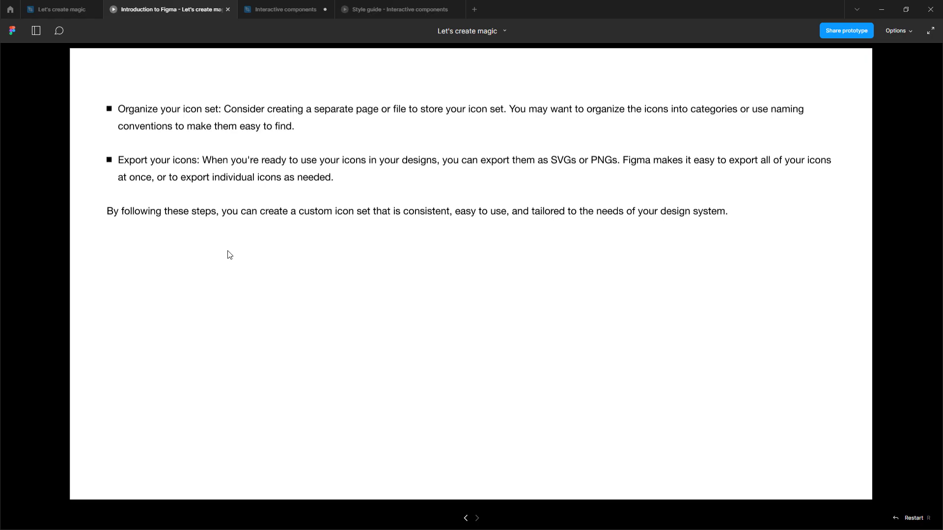